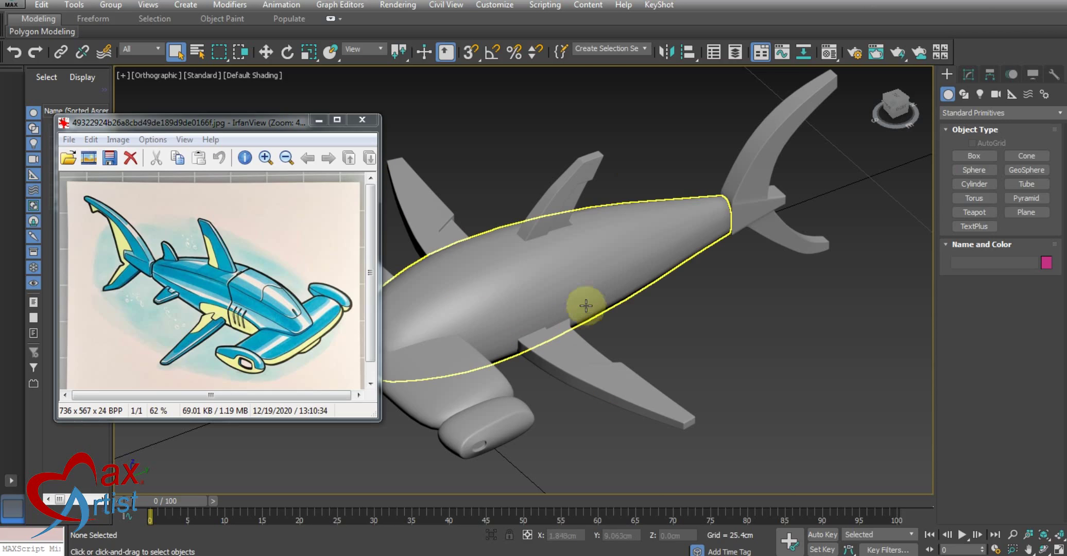
Select the shark hull body and orbit the view around it.
click(593, 290)
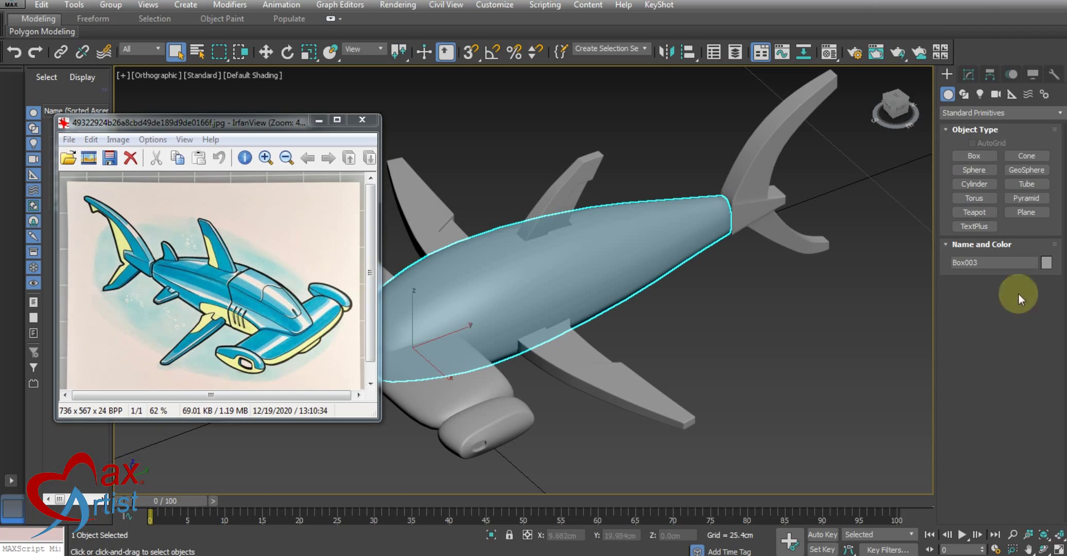
key(w)
middle_drag(602, 302, 632, 274)
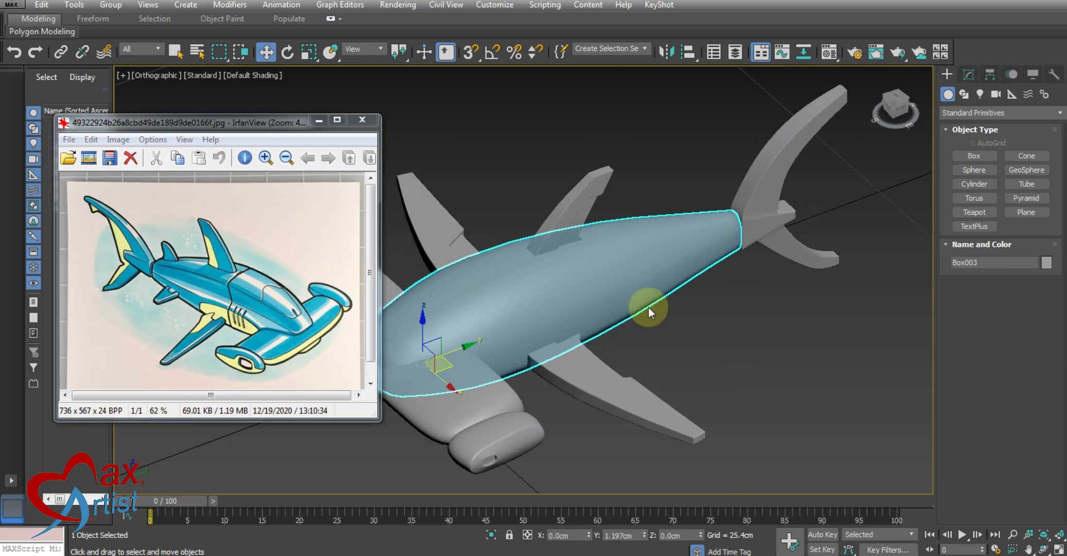
scroll(648, 307, up, 3)
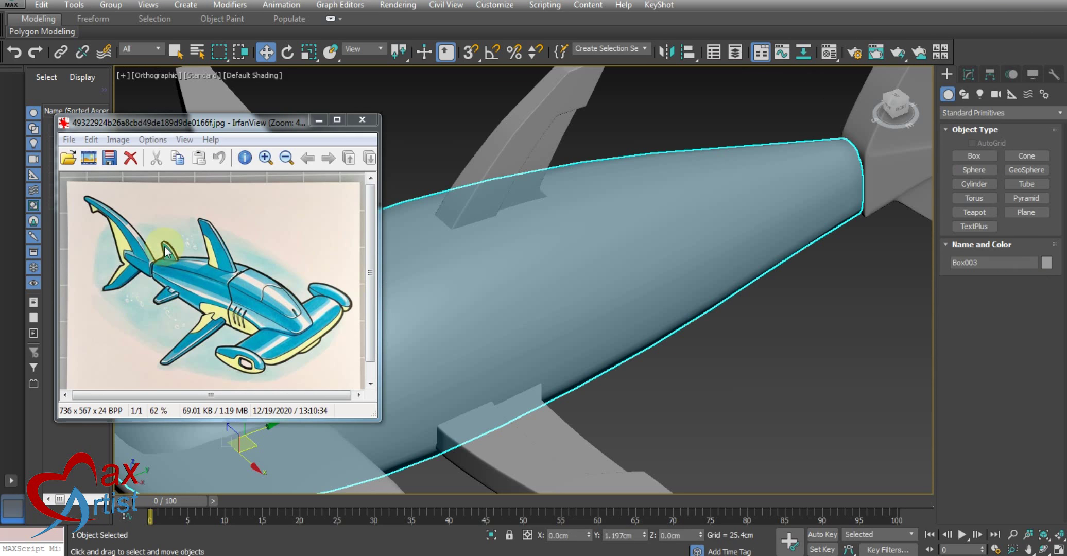
scroll(672, 254, down, 1)
scroll(655, 281, down, 1)
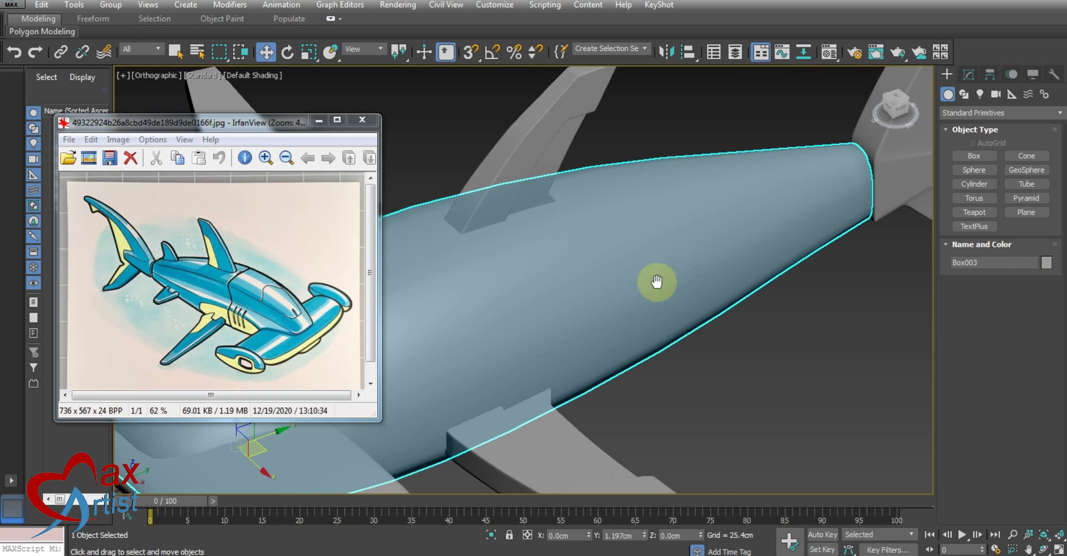
scroll(665, 297, down, 2)
mouse_move(665, 297)
alt+middle_down()
mouse_move(667, 344)
mouse_move(770, 321)
mouse_move(647, 324)
mouse_move(724, 393)
mouse_move(688, 325)
alt+middle_up()
Activate the Top view, maximize it with Alt+W, and zoom in on the hull.
key(alt+w)
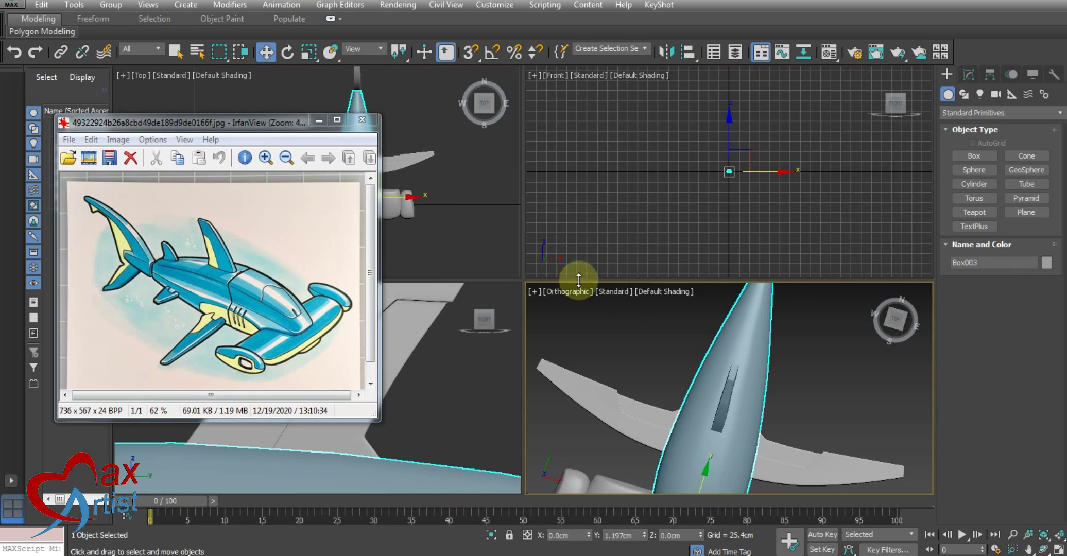
right_click(442, 236)
key(alt+w)
scroll(519, 305, up, 1)
scroll(586, 226, up, 1)
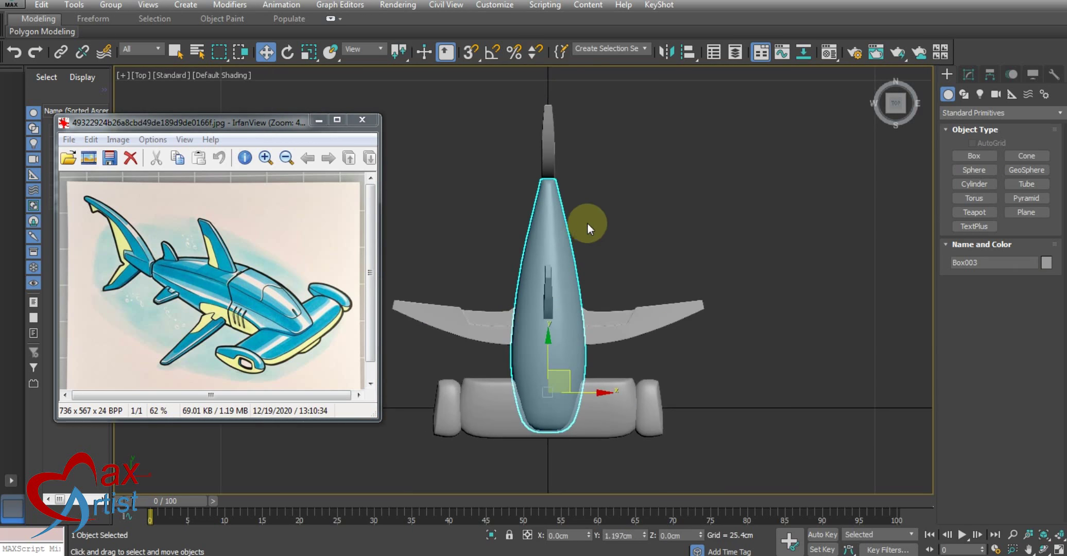
scroll(607, 241, up, 3)
scroll(607, 241, down, 3)
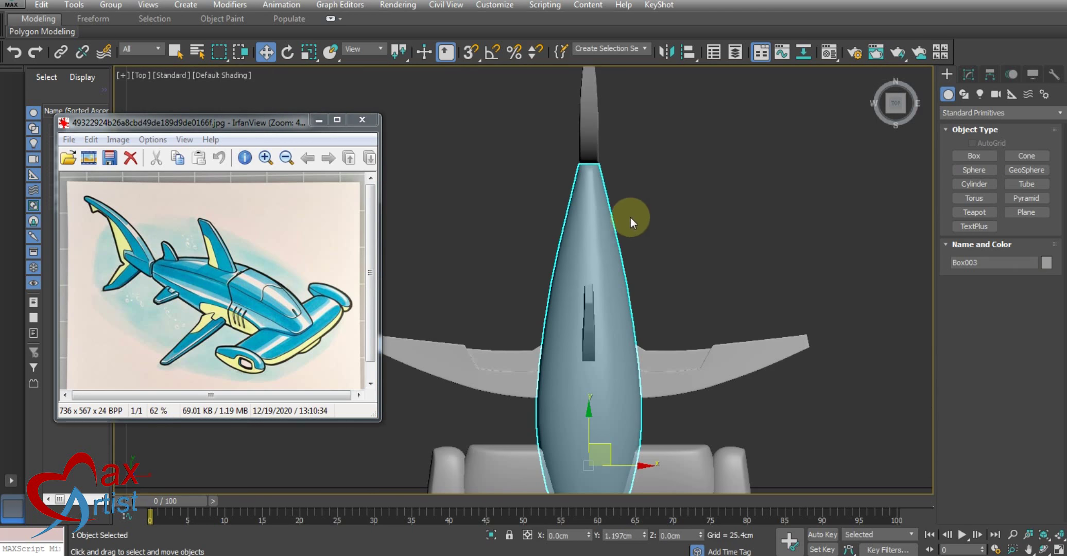
Draw a flat box over the rear hull in the wireframe Top view.
click(973, 156)
key(F3)
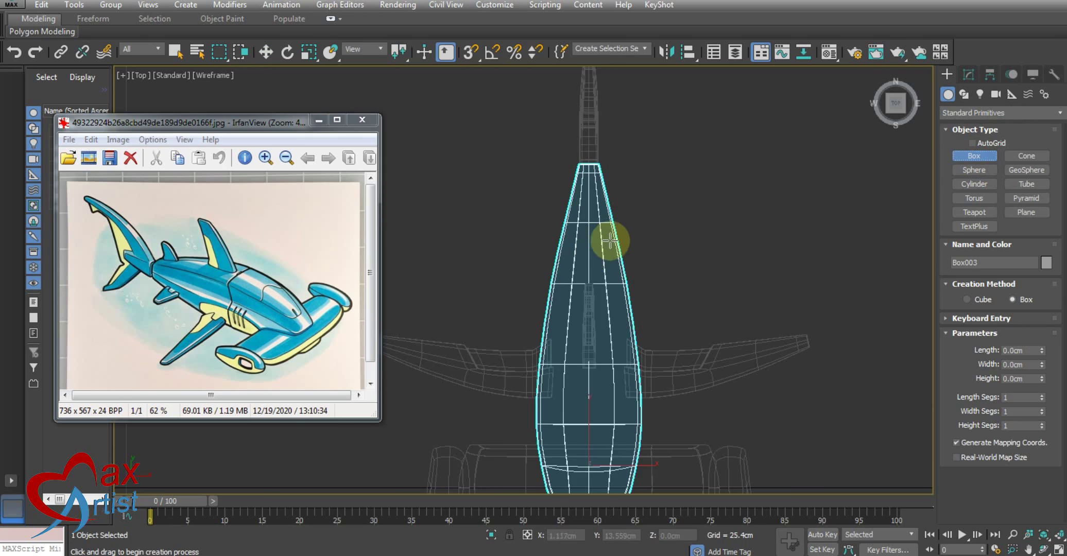
middle_drag(592, 240, 541, 212)
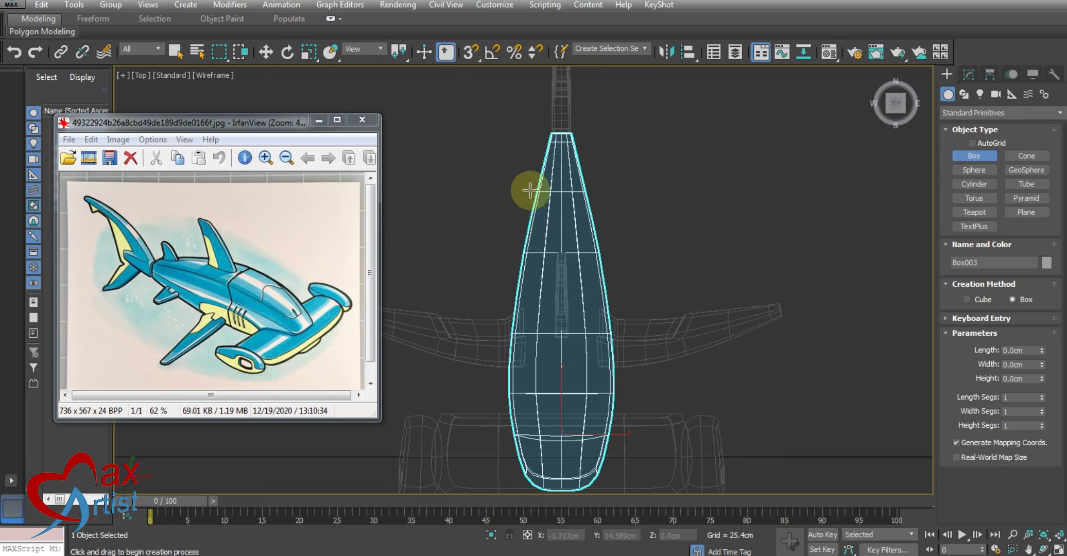
drag(525, 182, 604, 247)
click(603, 247)
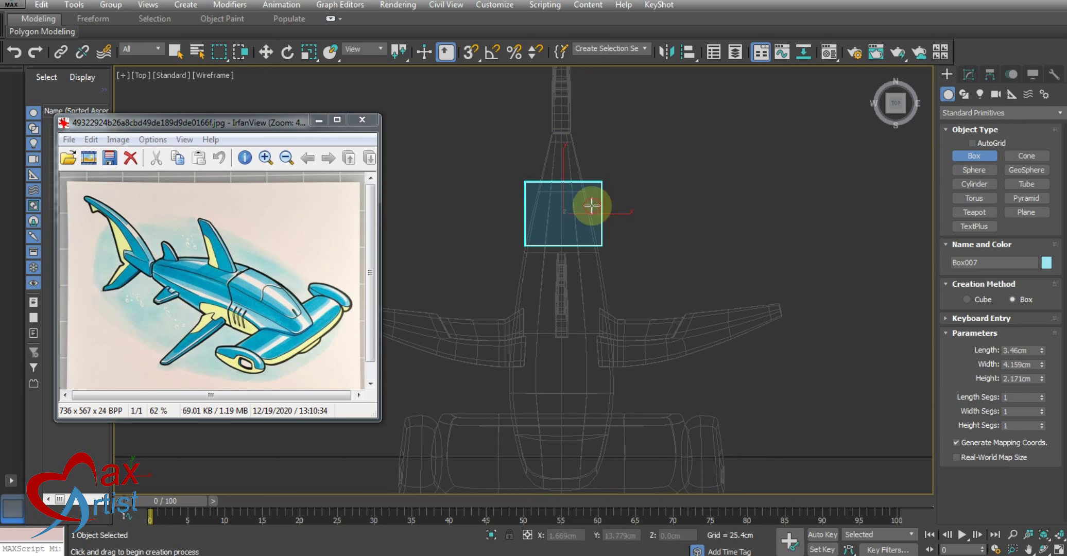
Reset the new box's X position to 0 to centre it on the hull's midline.
key(w)
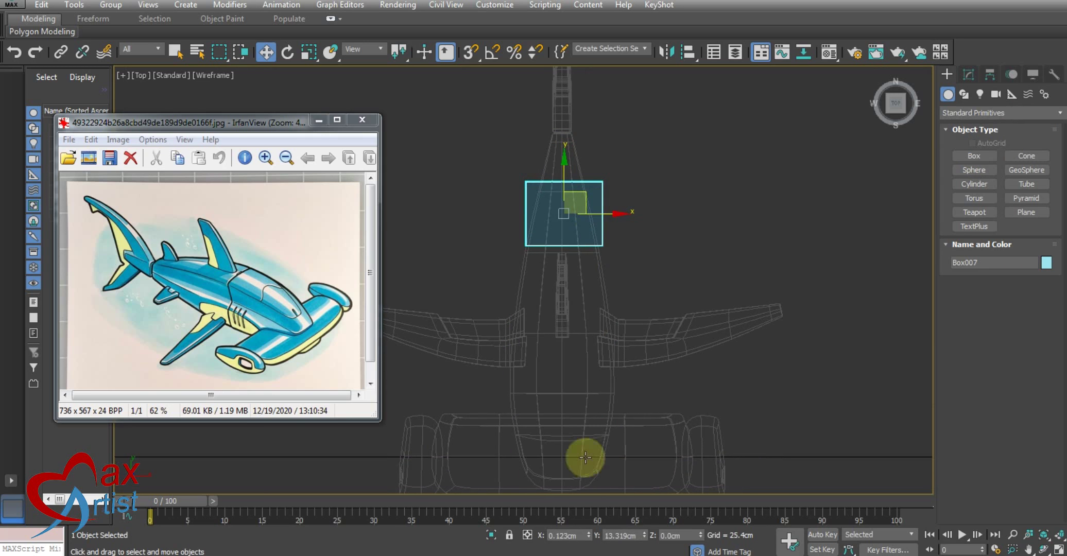
right_click(588, 537)
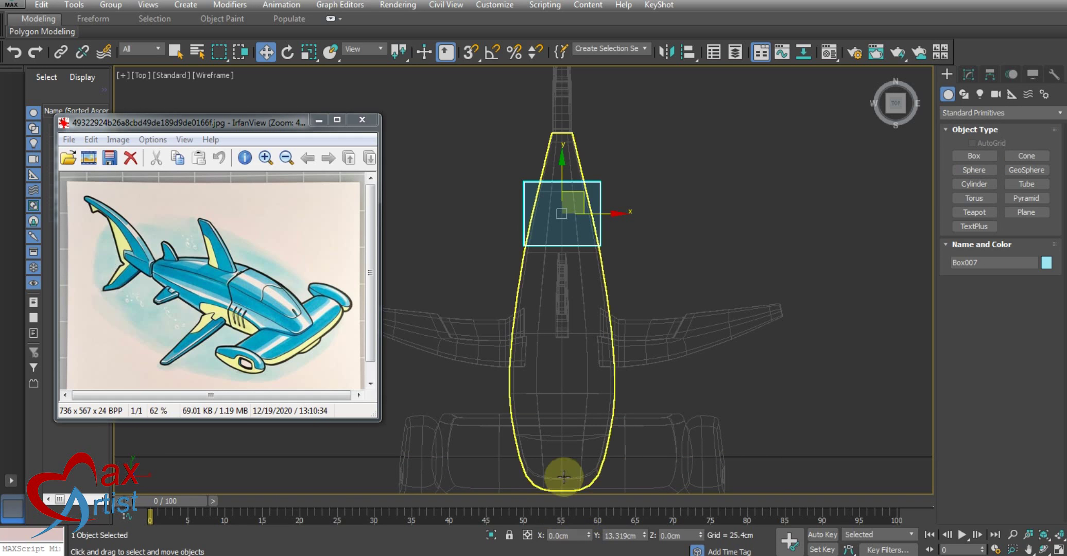
click(968, 74)
Add an Edit Poly modifier to the box and switch to Edge level.
click(967, 113)
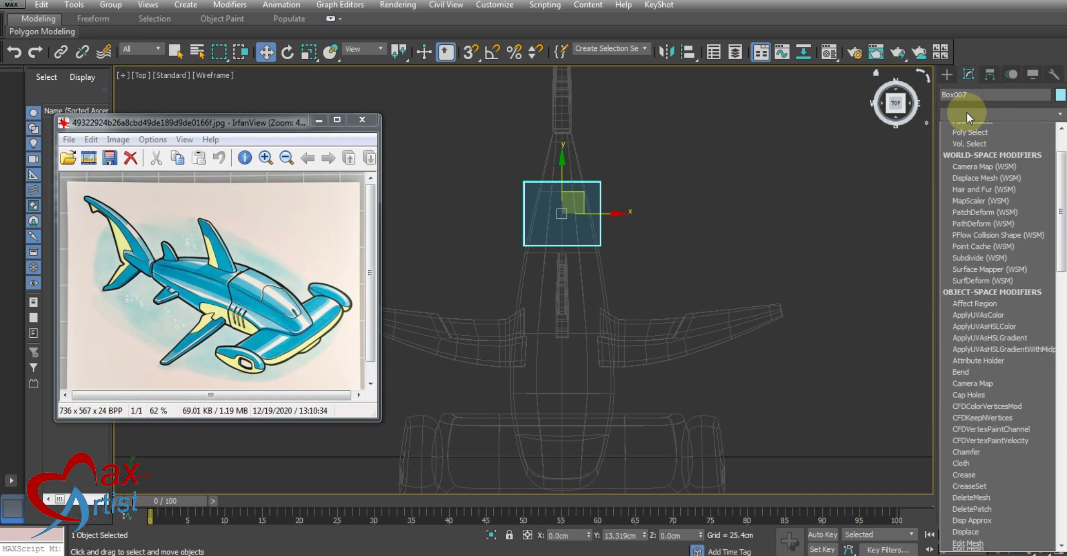
click(971, 163)
click(960, 132)
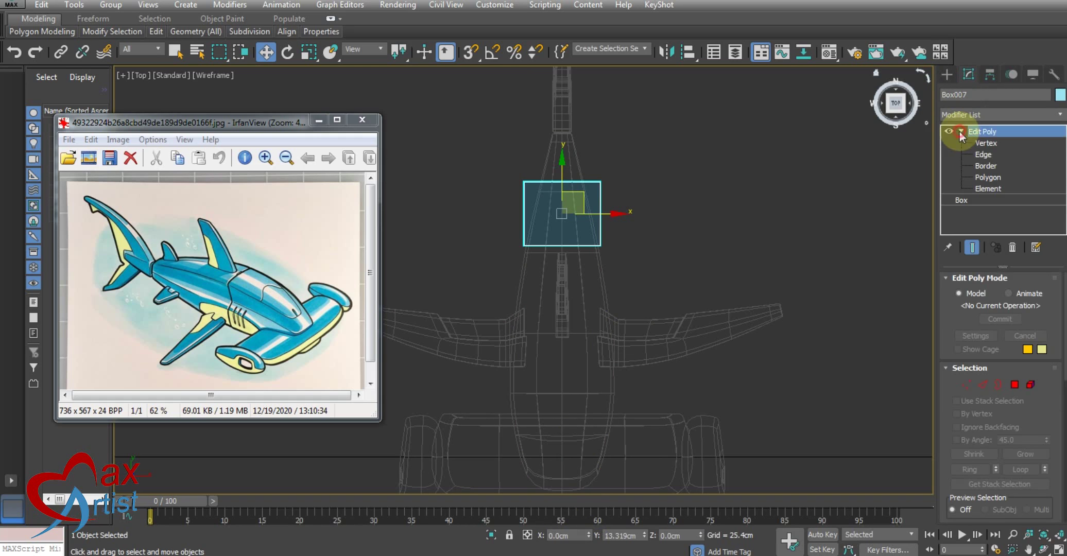
click(985, 145)
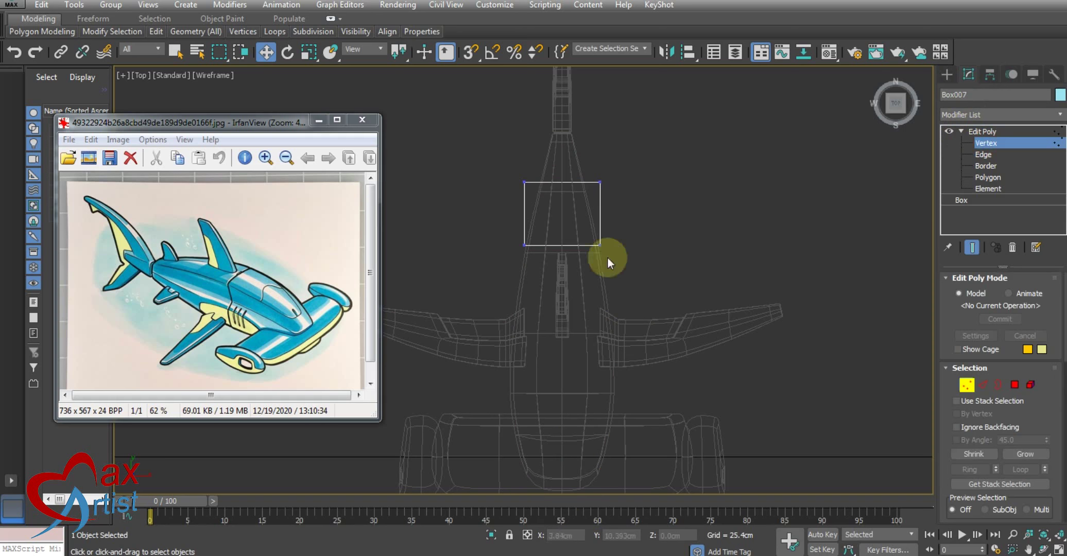
click(984, 155)
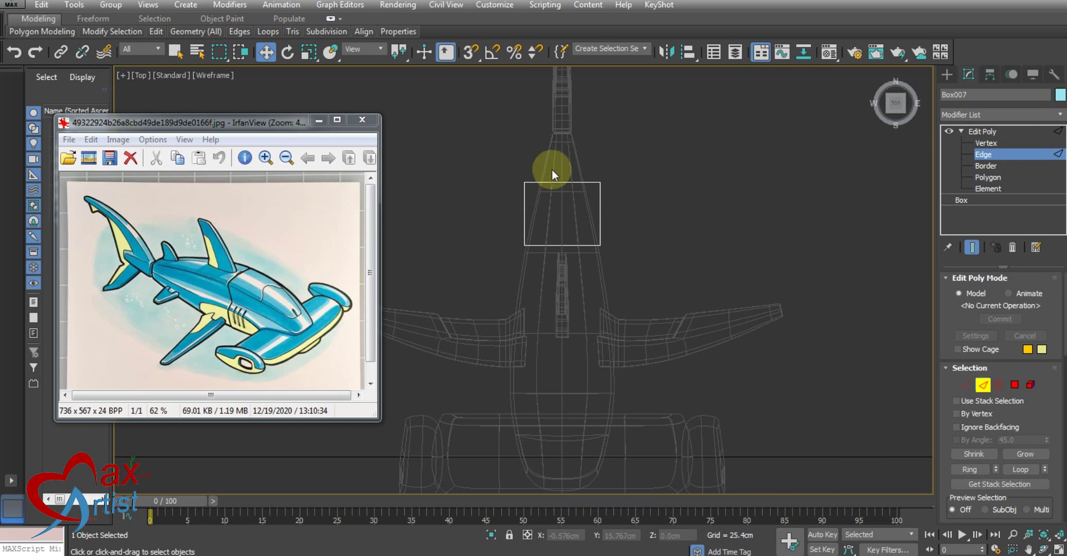
Connect the box's top and bottom edges to add an edge down its middle.
drag(571, 313, 571, 313)
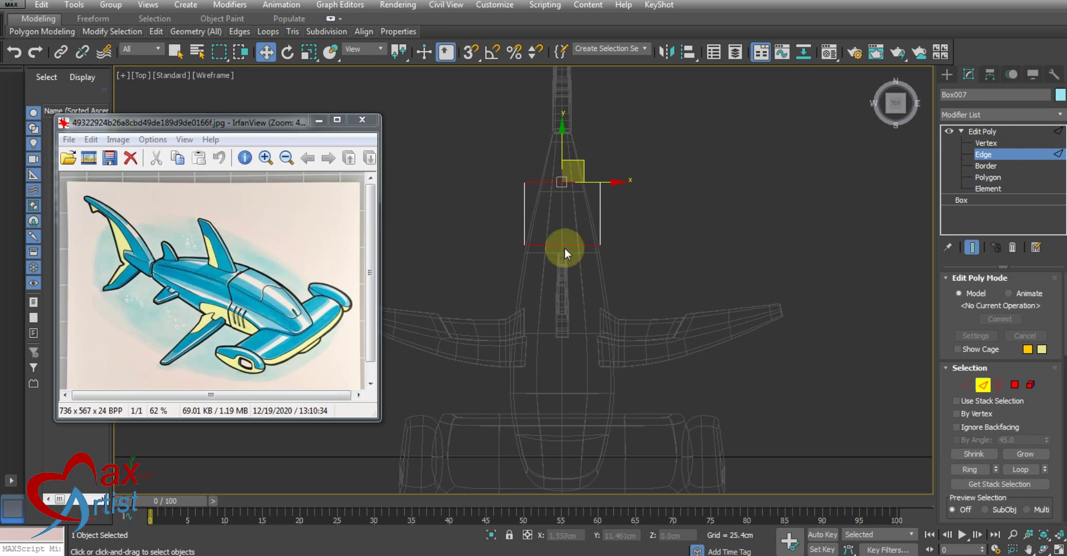
right_click(566, 224)
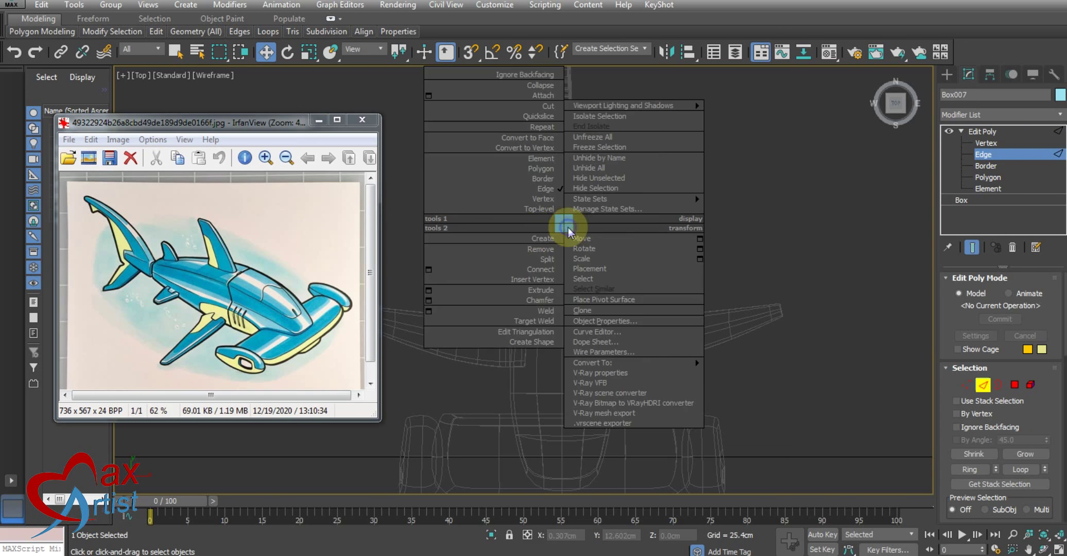
click(428, 269)
click(530, 349)
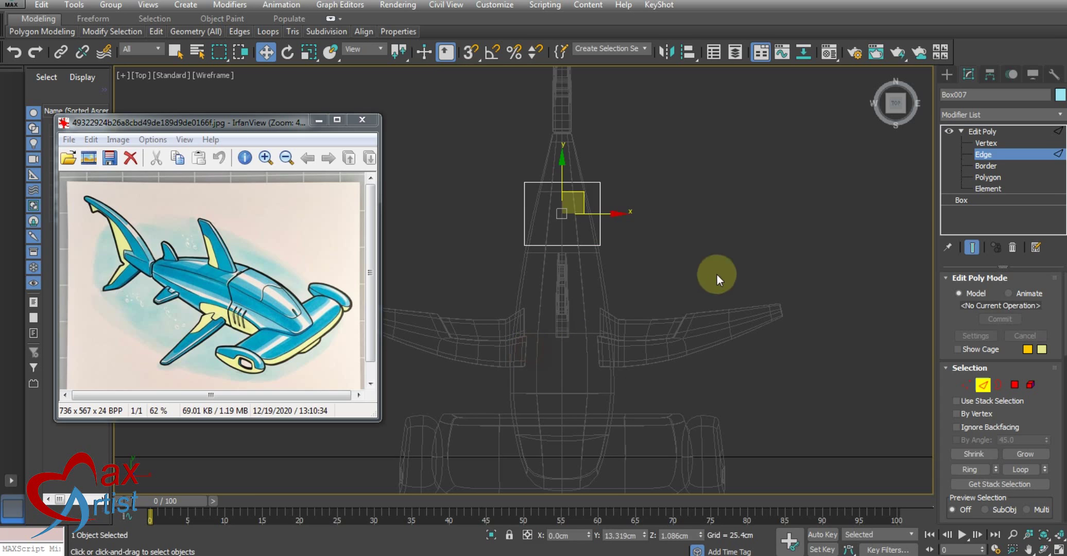
click(987, 180)
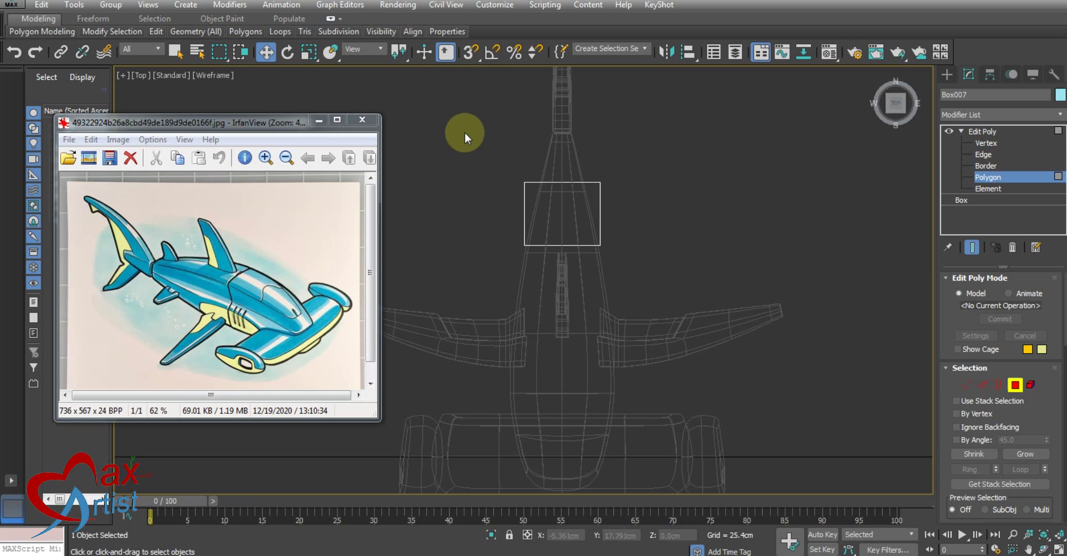
Delete the left half polygon of the box.
drag(464, 132, 534, 309)
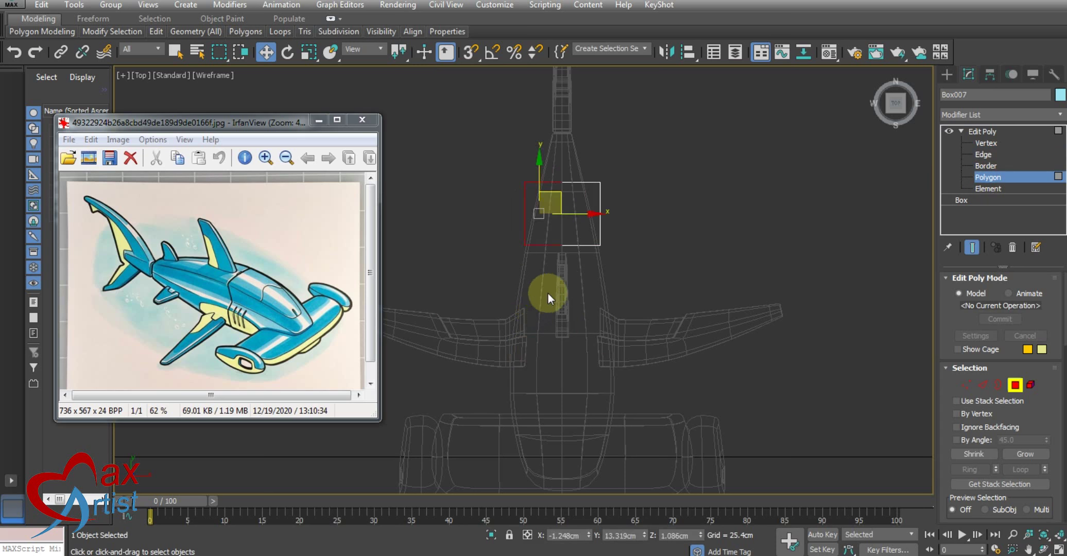
key(Delete)
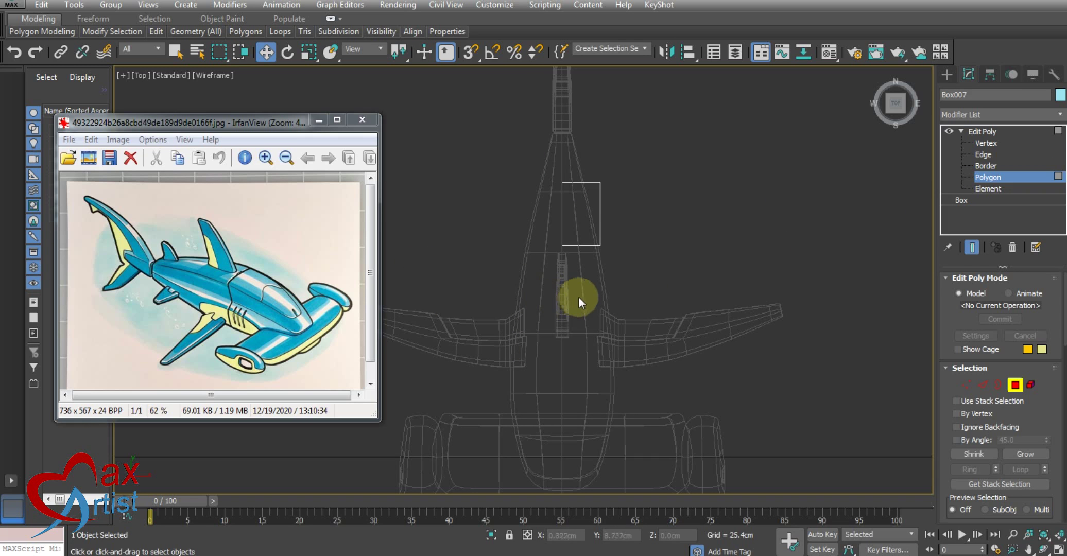
key(F3)
key(F3)
Move the remaining half's vertices up and down into a smaller shape.
click(970, 143)
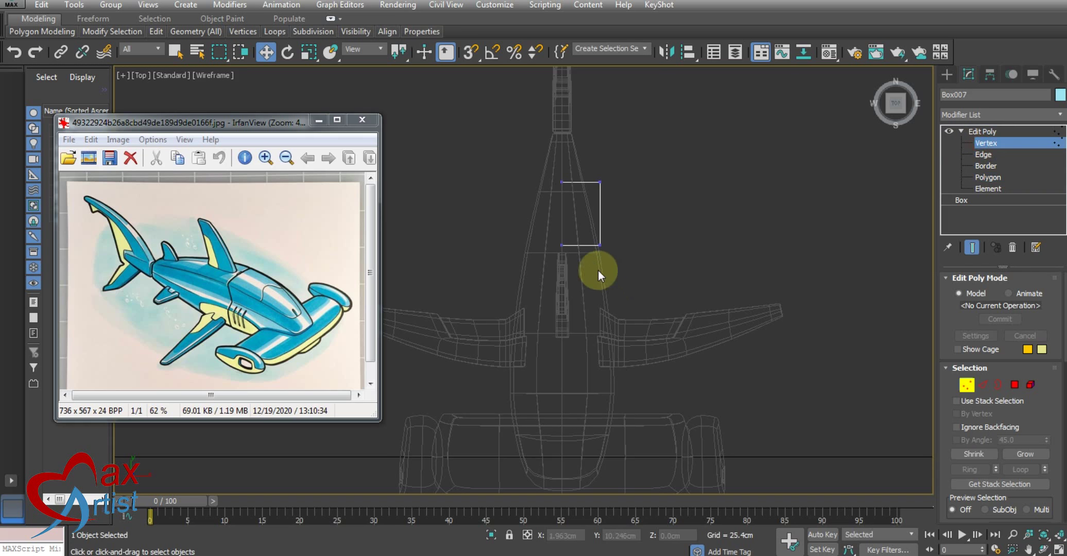
drag(504, 222, 666, 317)
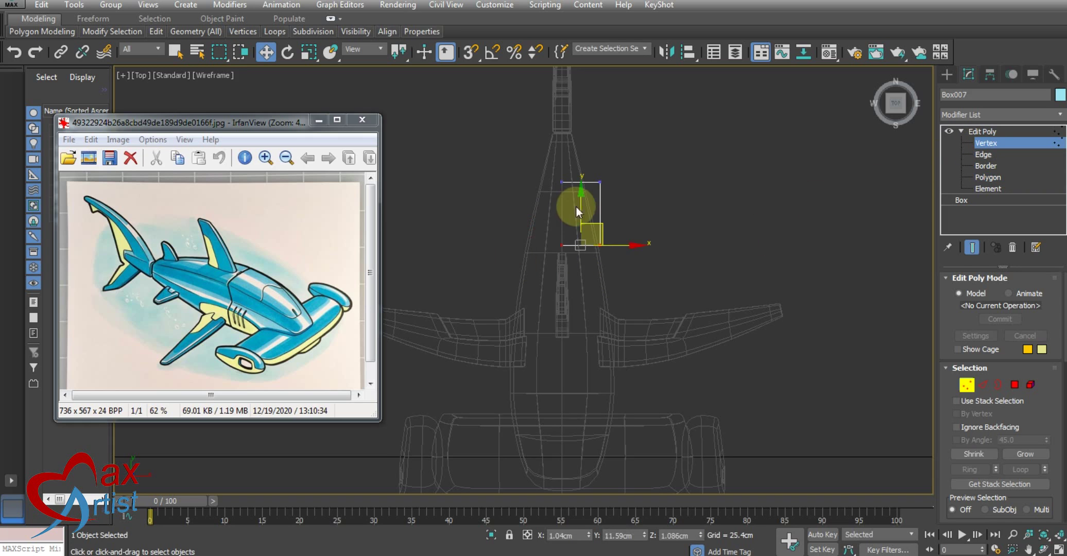
drag(576, 205, 576, 170)
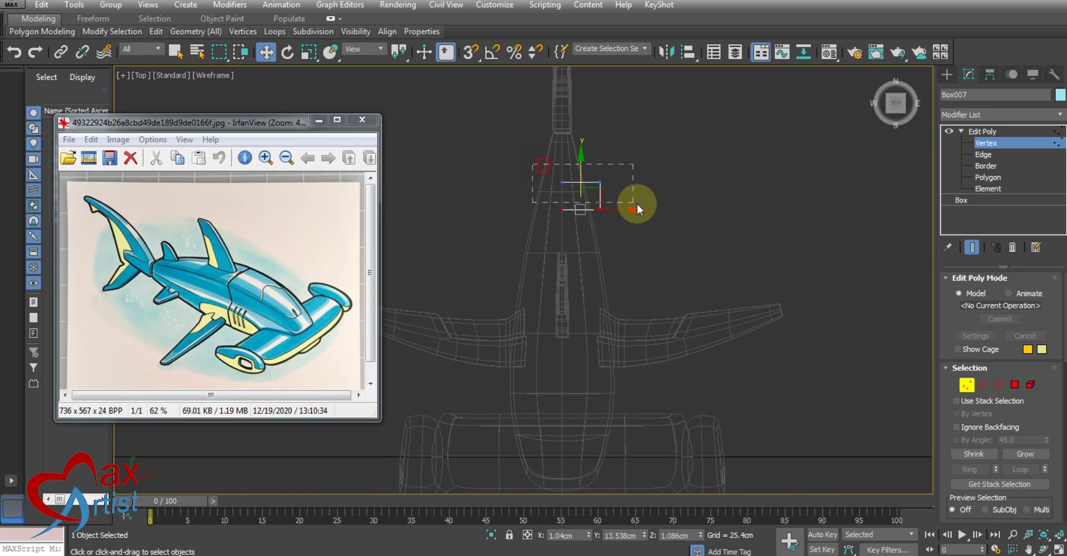
drag(639, 207, 636, 221)
mouse_move(576, 186)
mouse_down()
mouse_move(578, 172)
mouse_move(567, 225)
mouse_move(619, 217)
mouse_up()
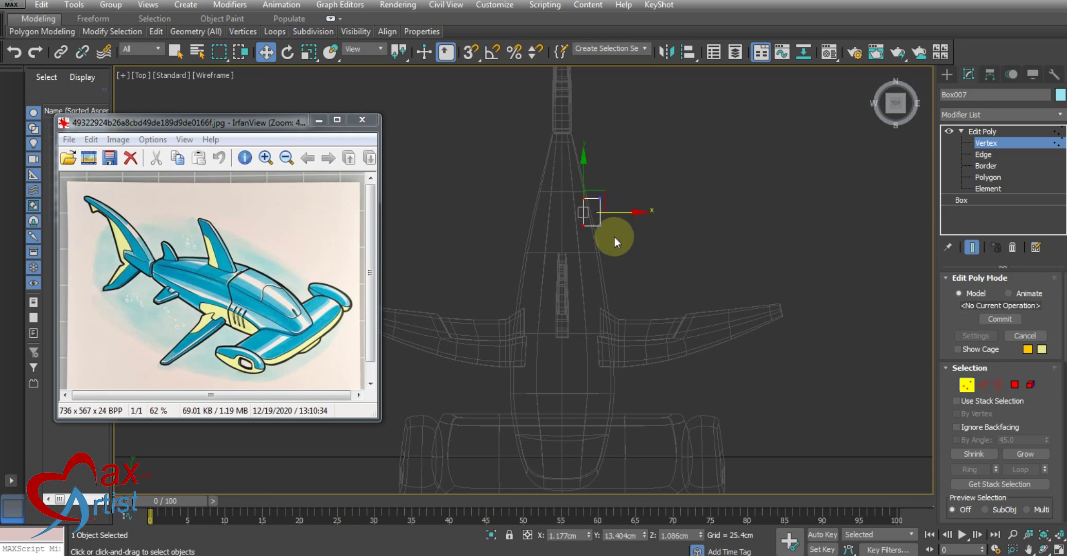
Move the box's right-side vertices outward and scale them to 62% vertically.
click(620, 261)
middle_drag(643, 261, 613, 276)
scroll(590, 243, up, 2)
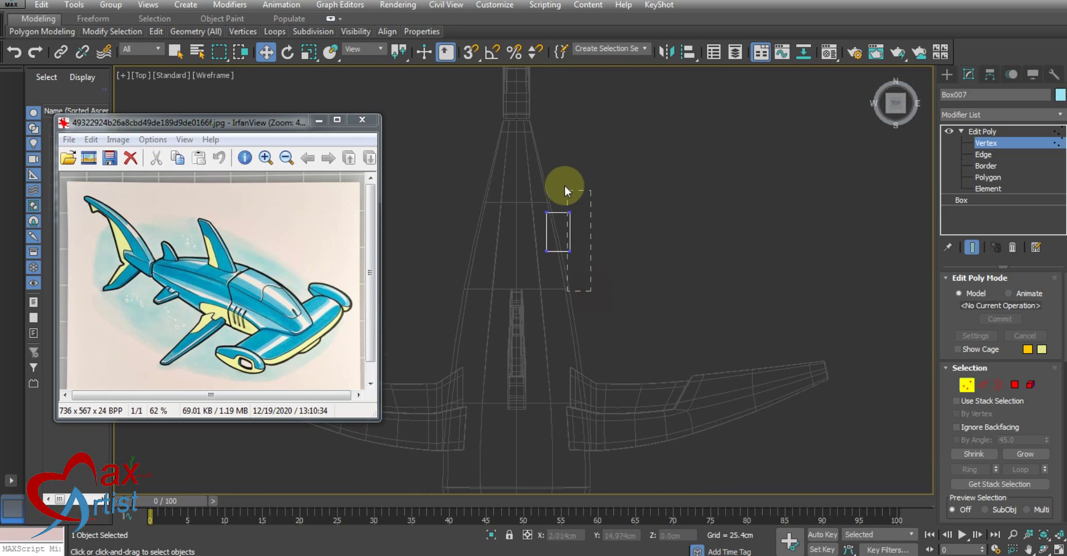
drag(565, 188, 566, 190)
mouse_move(614, 235)
mouse_down()
mouse_move(647, 241)
mouse_move(639, 238)
mouse_up()
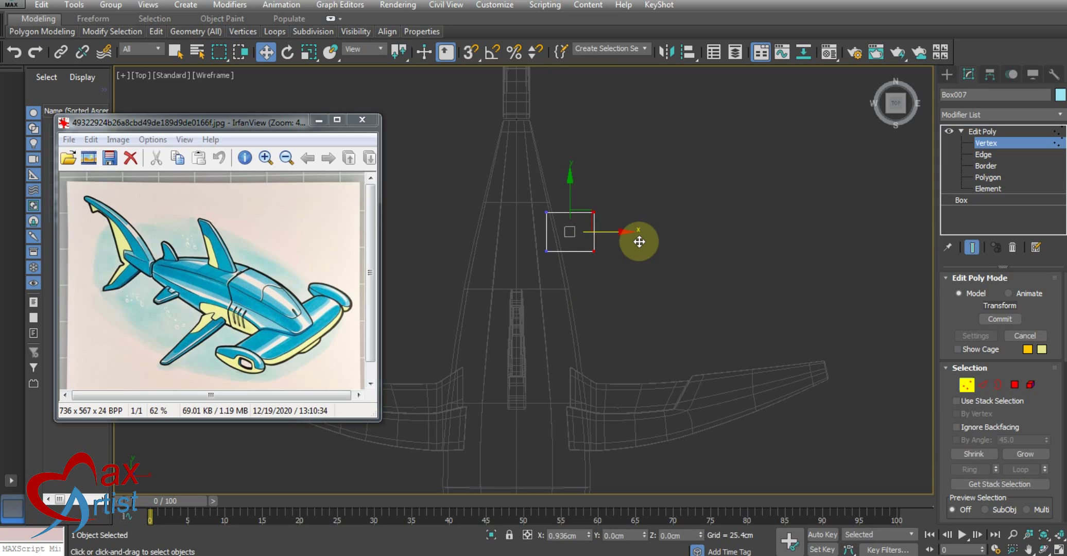
click(578, 301)
drag(573, 202, 613, 279)
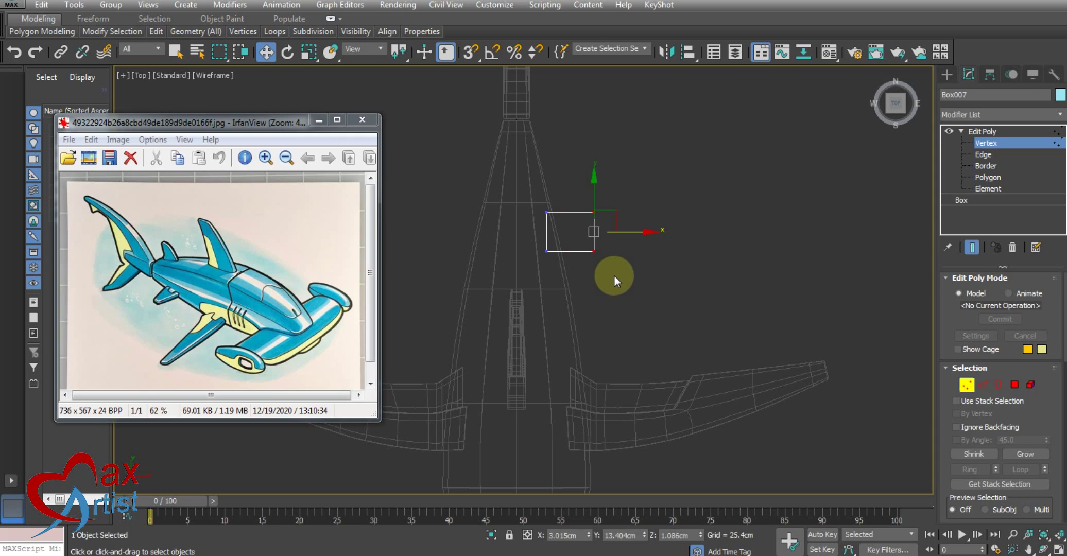
key(r)
drag(592, 171, 593, 234)
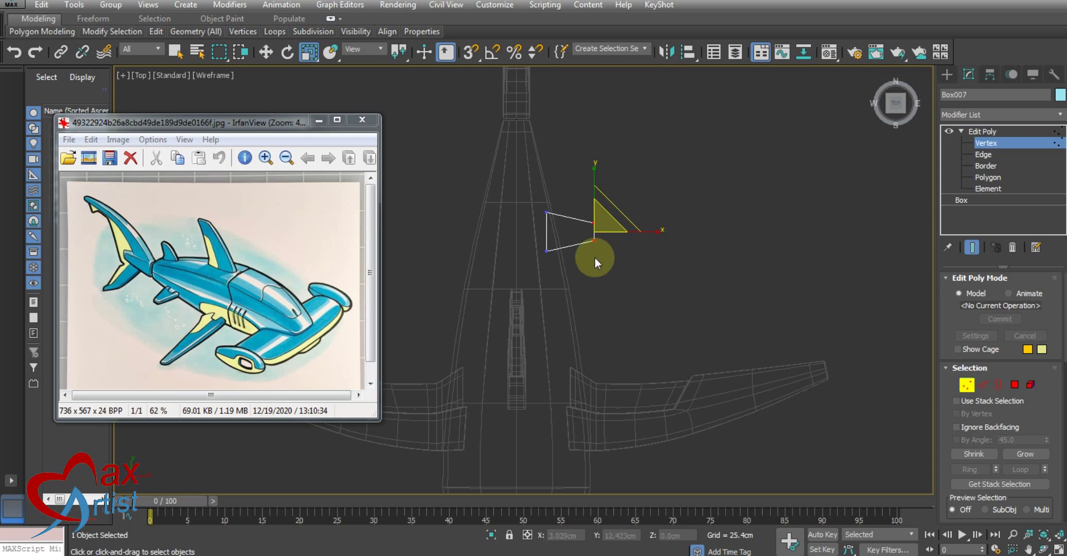
Slide the bottom-left vertex right to taper the box into a trapezoid.
middle_drag(595, 257, 602, 279)
scroll(562, 243, up, 2)
drag(512, 272, 597, 332)
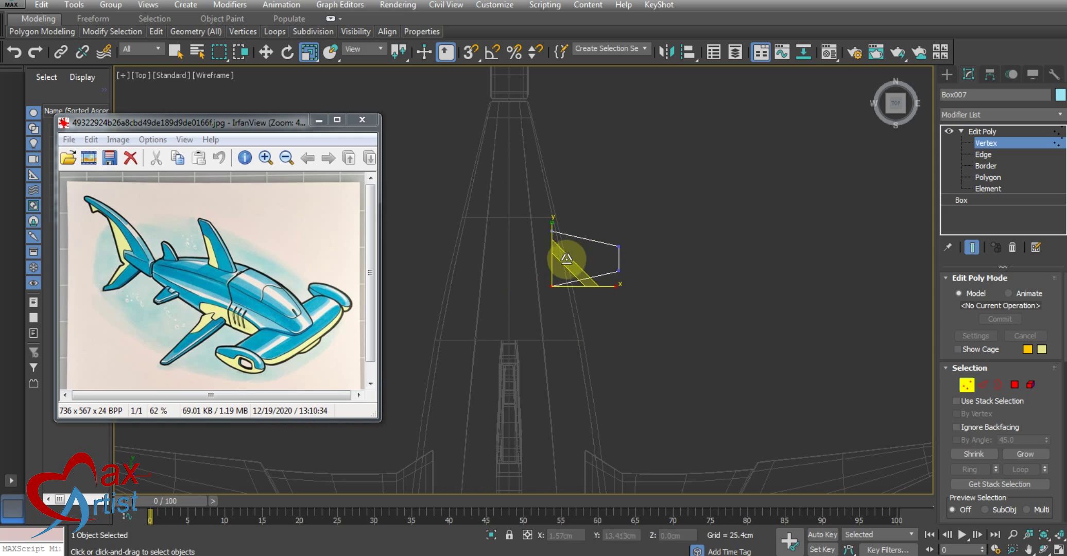
key(w)
drag(594, 287, 601, 288)
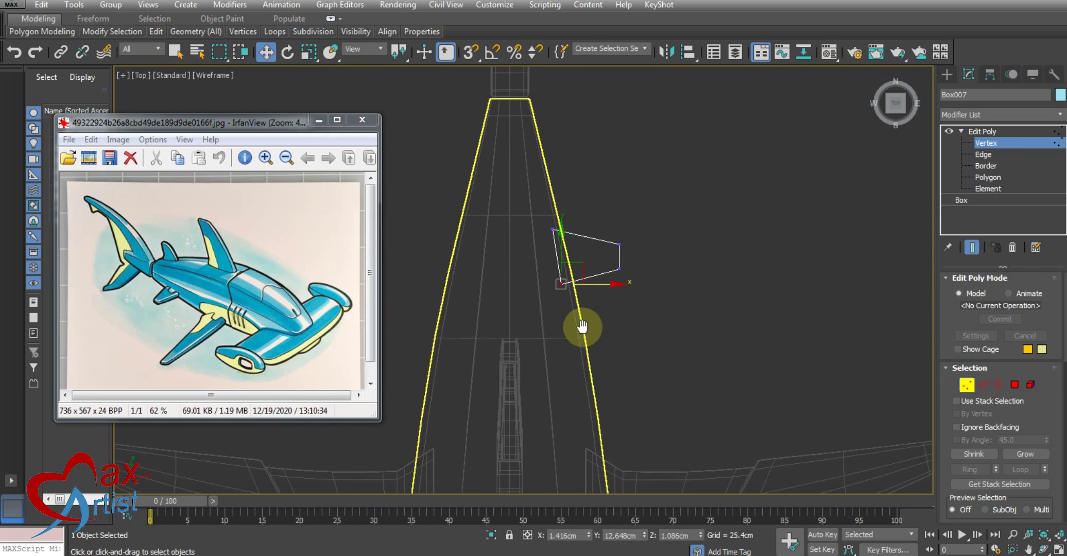
scroll(574, 309, up, 2)
scroll(572, 314, up, 1)
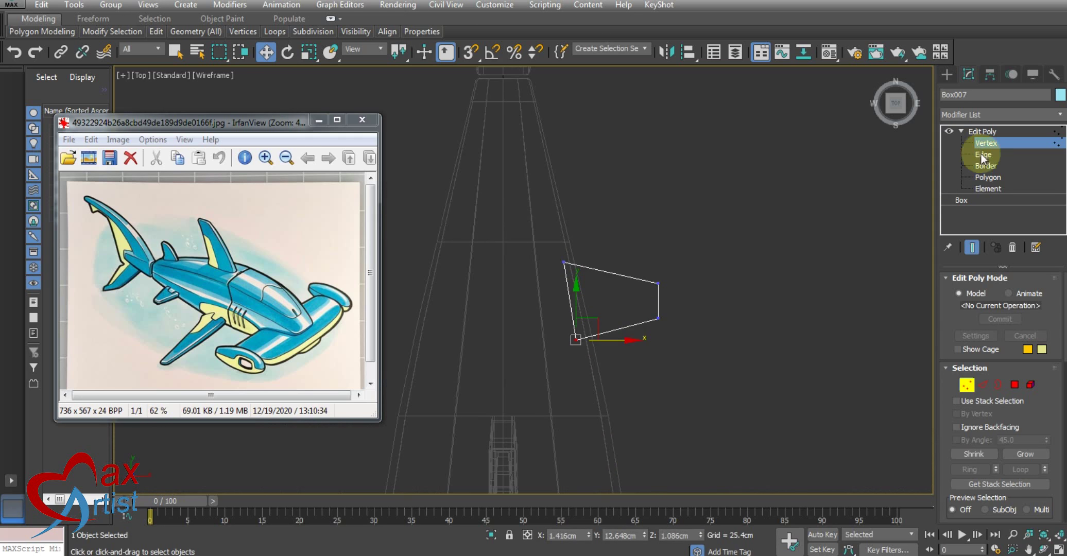
key(alt+w)
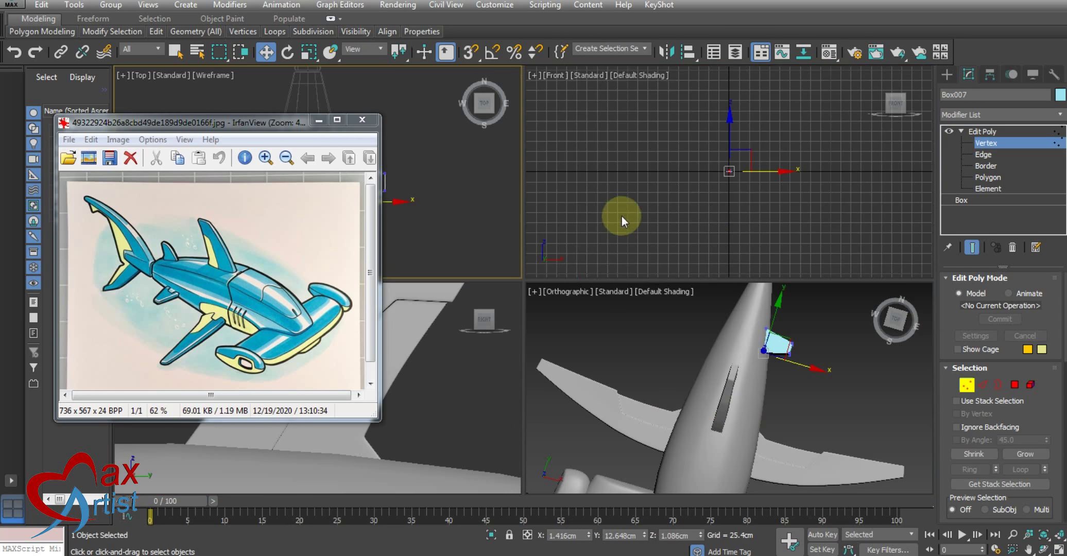
Maximize the Front view in wireframe and frame the hull.
right_click(622, 216)
right_click(451, 408)
right_click(683, 258)
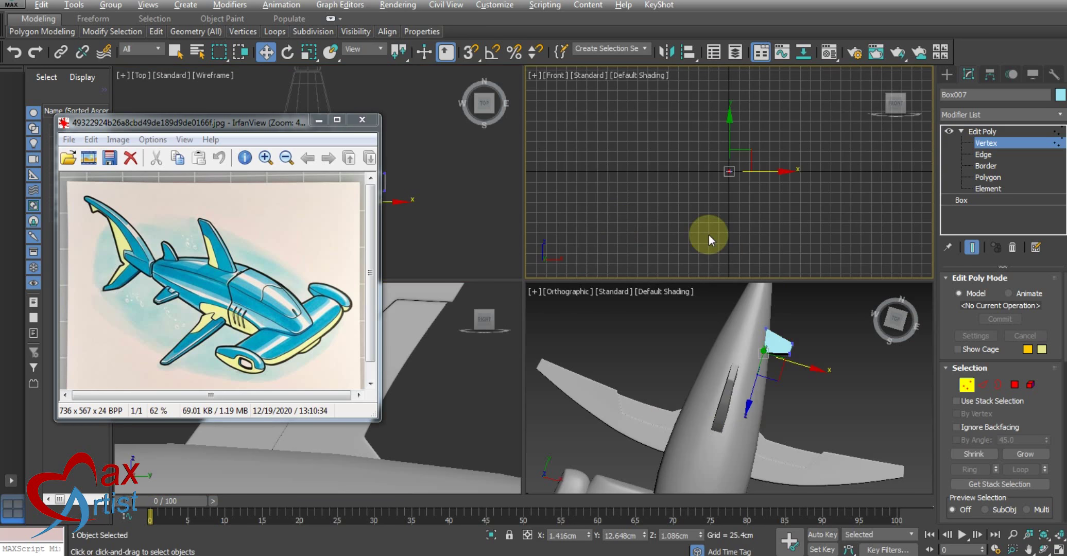
key(alt+w)
key(z)
scroll(647, 272, down, 3)
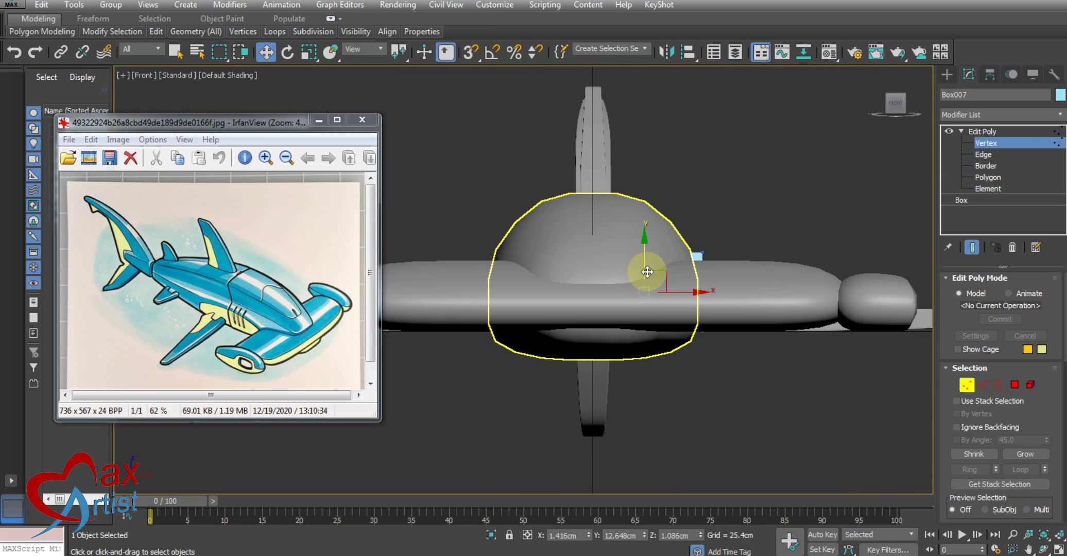
key(F3)
middle_drag(674, 273, 606, 342)
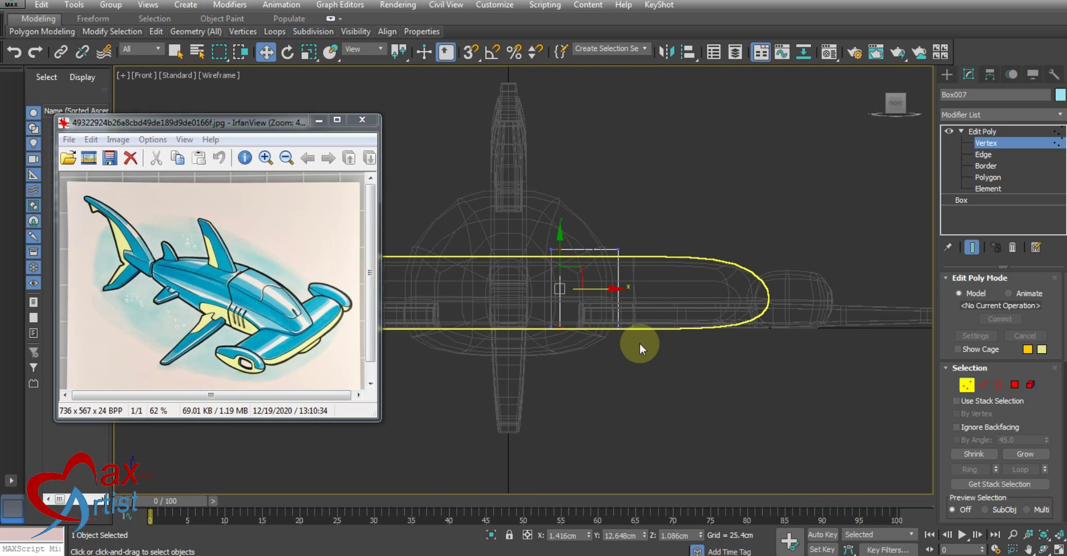
key(alt+w)
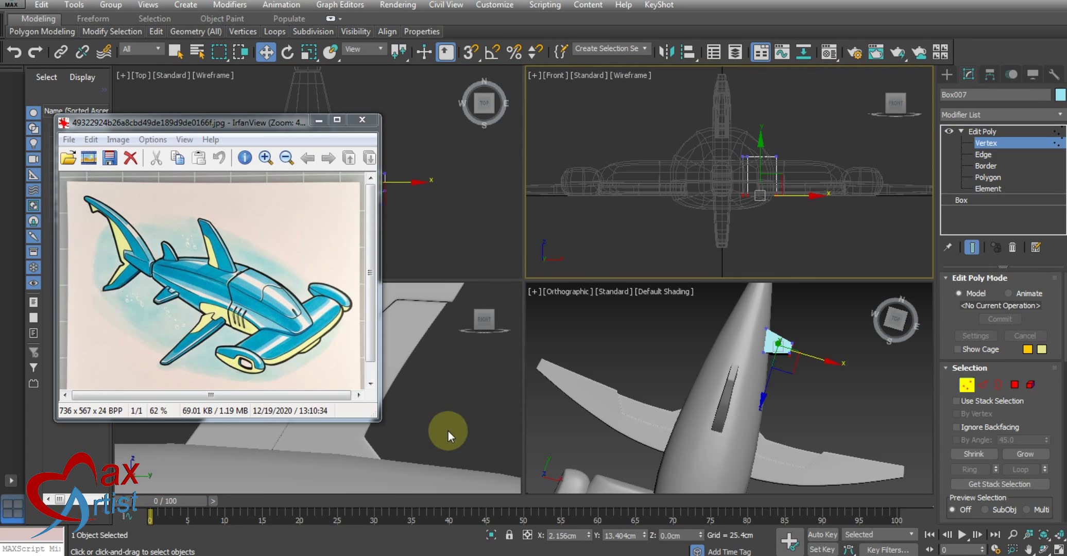
In the maximized Right view, raise the fin box's bottom vertices and lower its top vertices.
key(alt+w)
scroll(574, 354, down, 5)
scroll(538, 309, down, 3)
scroll(587, 299, up, 4)
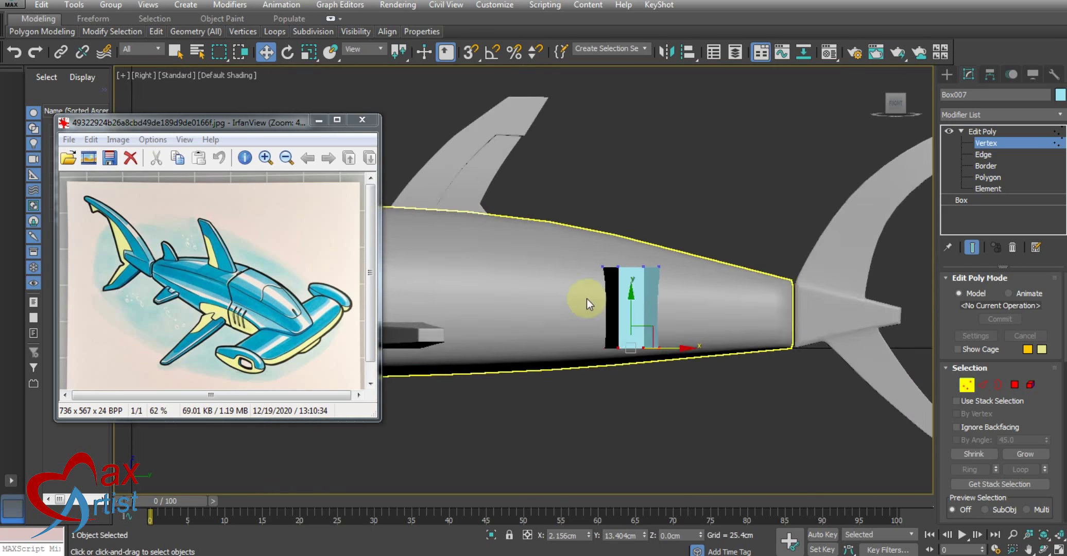
scroll(631, 352, up, 3)
drag(650, 343, 650, 322)
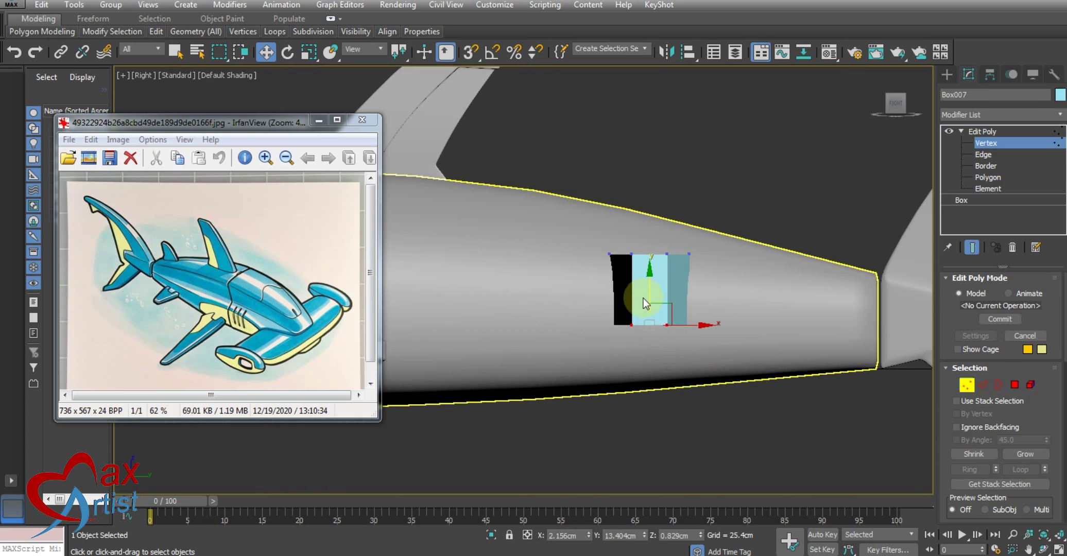
key(F4)
middle_drag(650, 321, 621, 363)
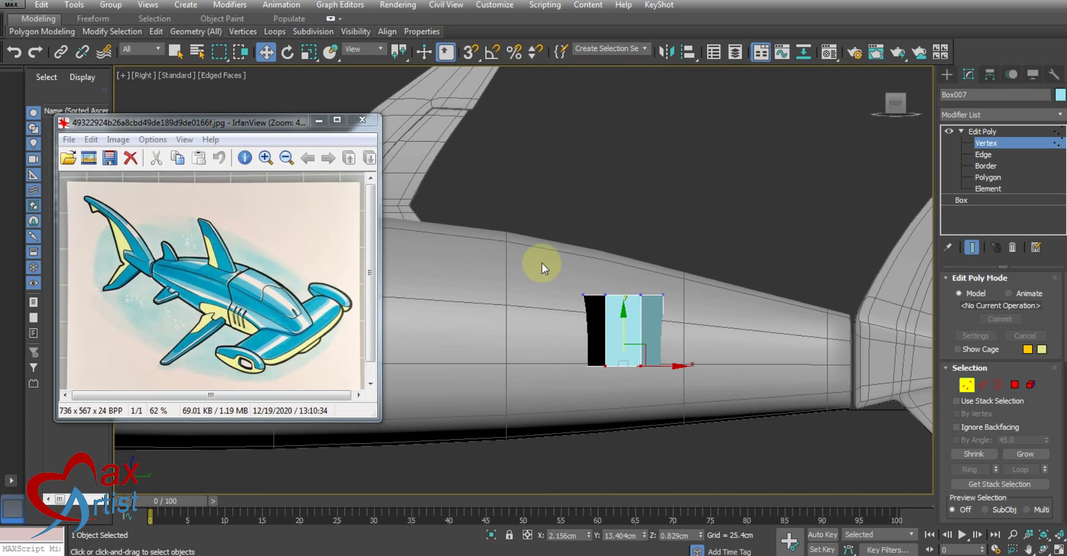
drag(542, 269, 691, 312)
drag(624, 258, 624, 288)
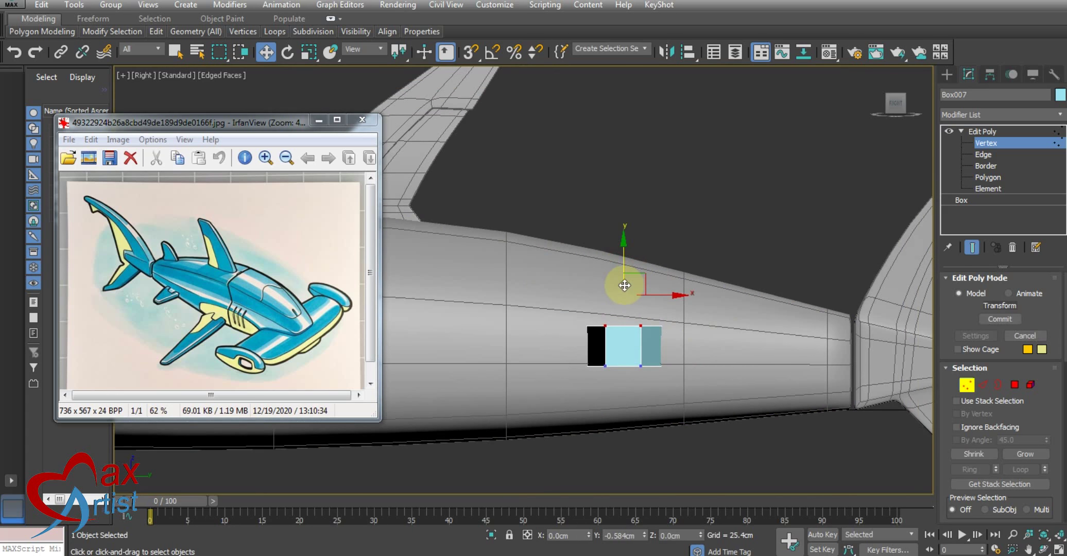
Undo an accidental move of the whole fin box and return to vertex editing.
click(982, 131)
middle_drag(870, 208, 892, 152)
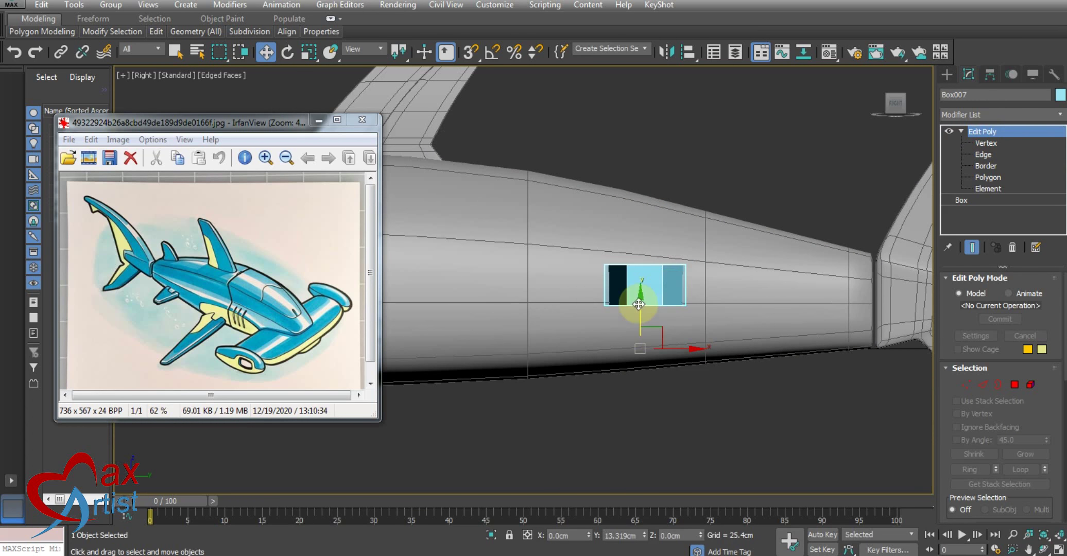
drag(640, 305, 640, 322)
key(ctrl+z)
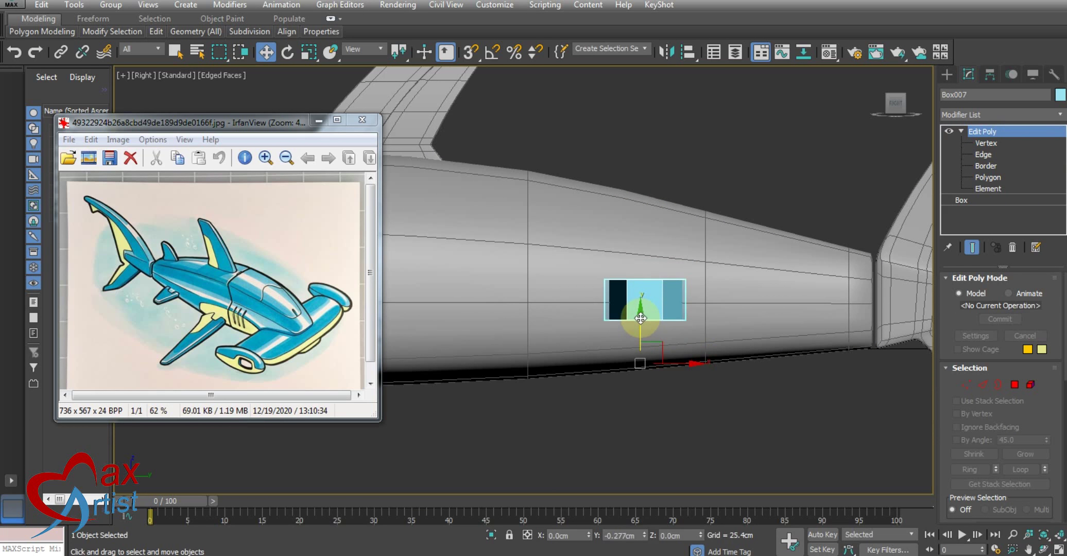
key(shift+z)
click(985, 143)
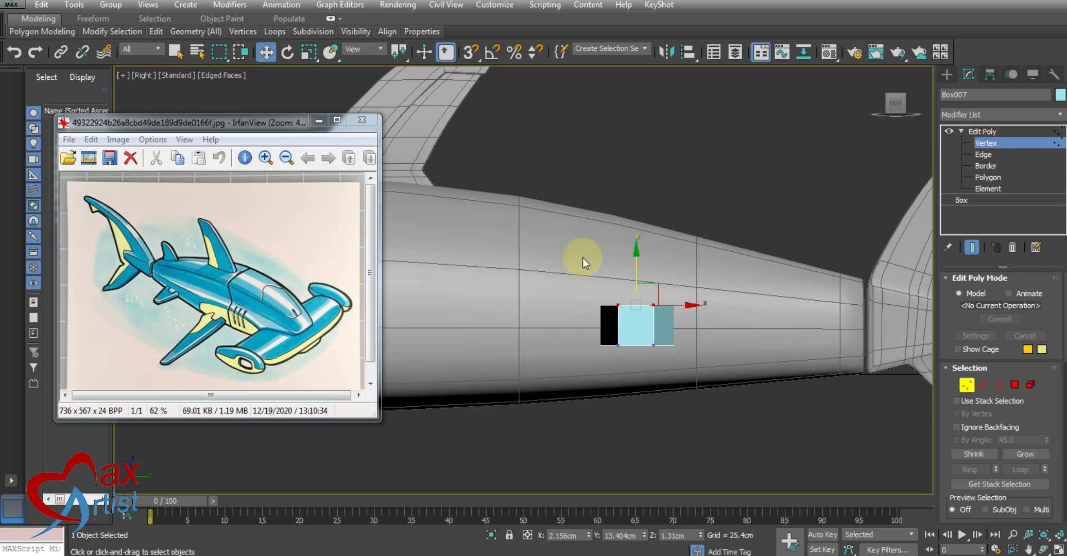
scroll(608, 259, up, 3)
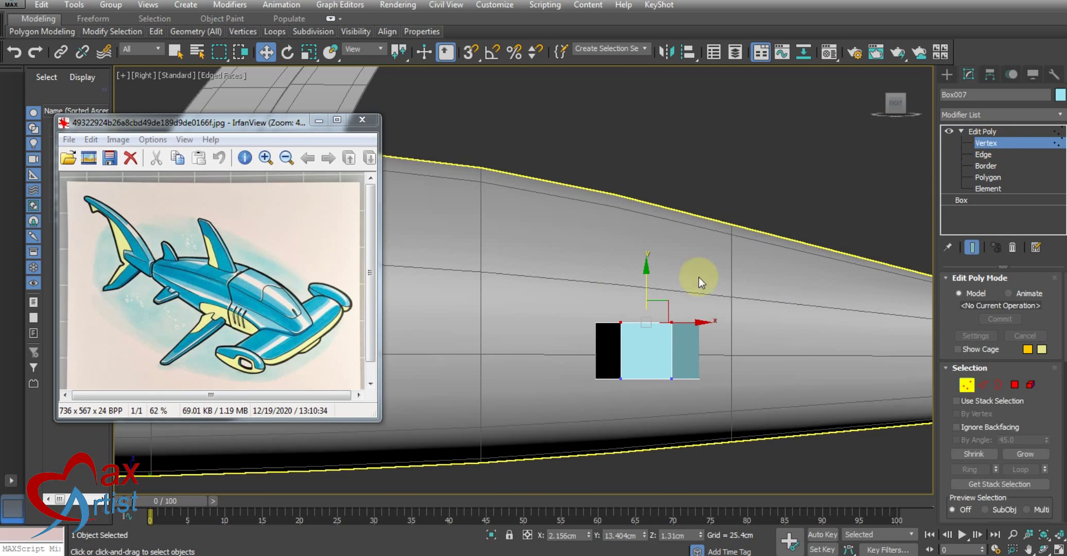
Move the whole fin box slightly down onto the rear hull.
click(980, 131)
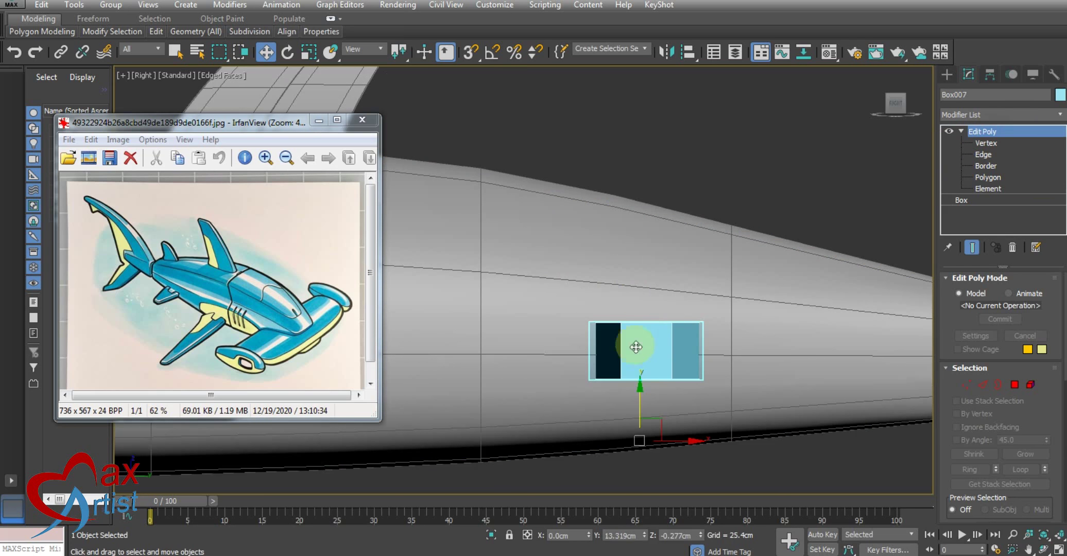
drag(641, 407, 641, 407)
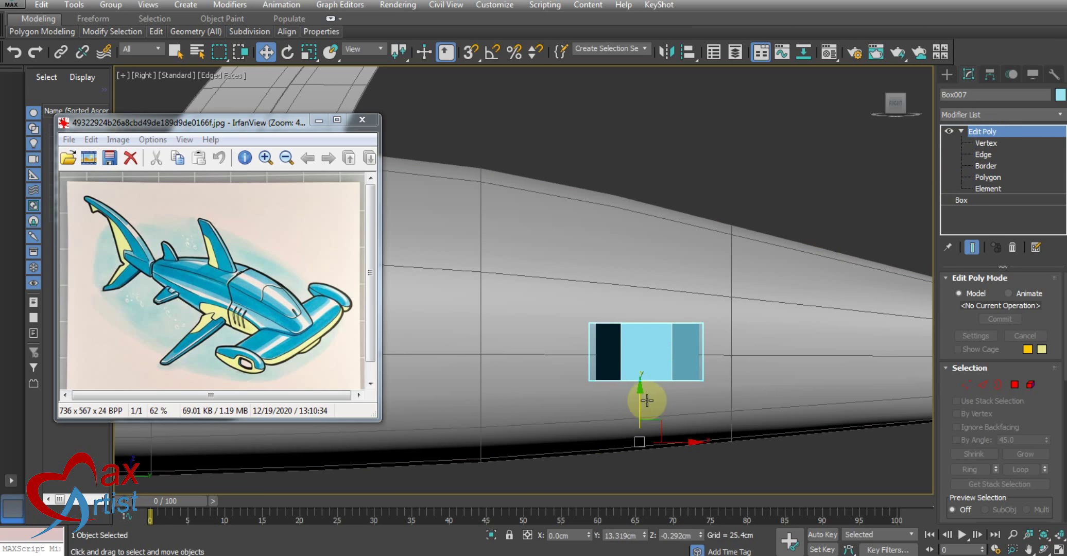
drag(638, 400, 638, 407)
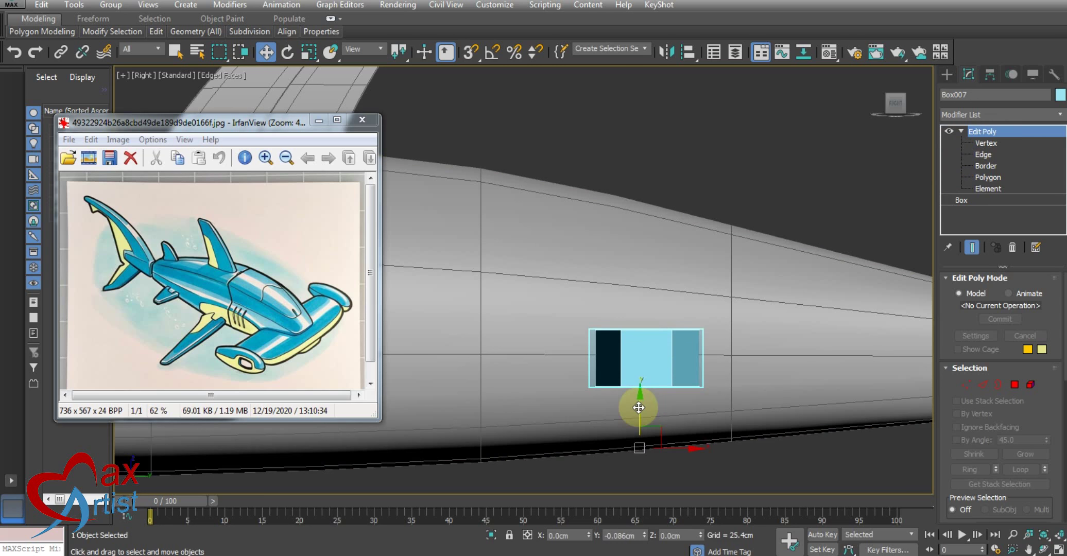
Fine-tune the fin box's bottom vertices and lower its top vertices.
click(978, 143)
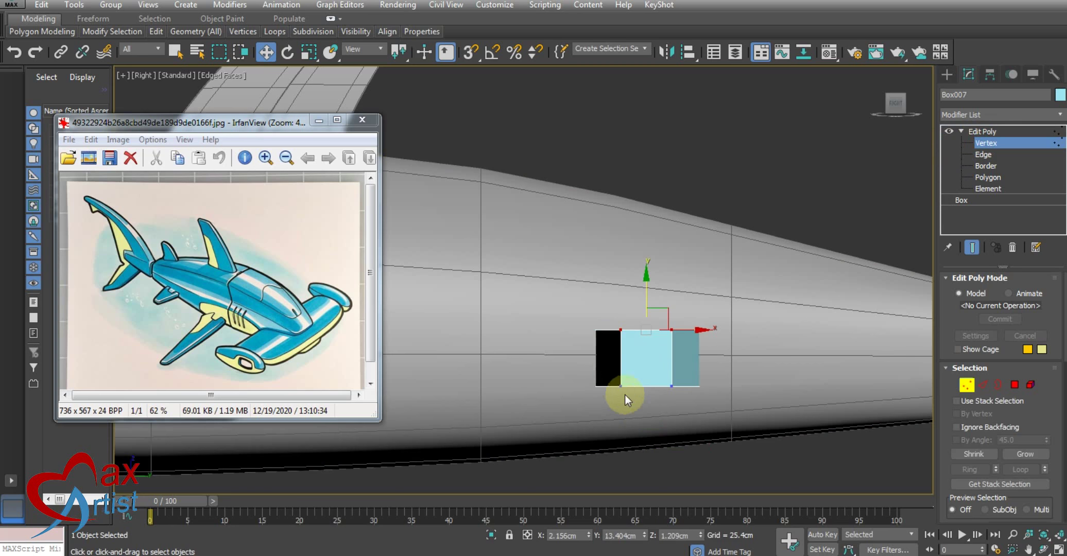
middle_drag(625, 400, 620, 364)
drag(552, 312, 711, 448)
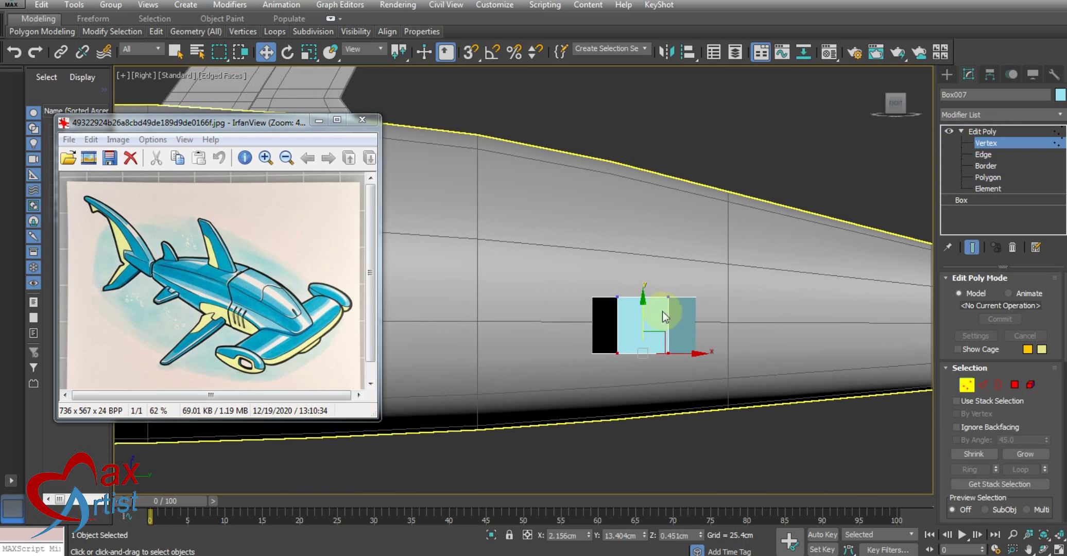
drag(645, 329, 645, 318)
drag(510, 239, 764, 328)
drag(641, 252, 638, 277)
Maximize the perspective view, orbit around the fin box, and switch to wireframe.
key(alt+w)
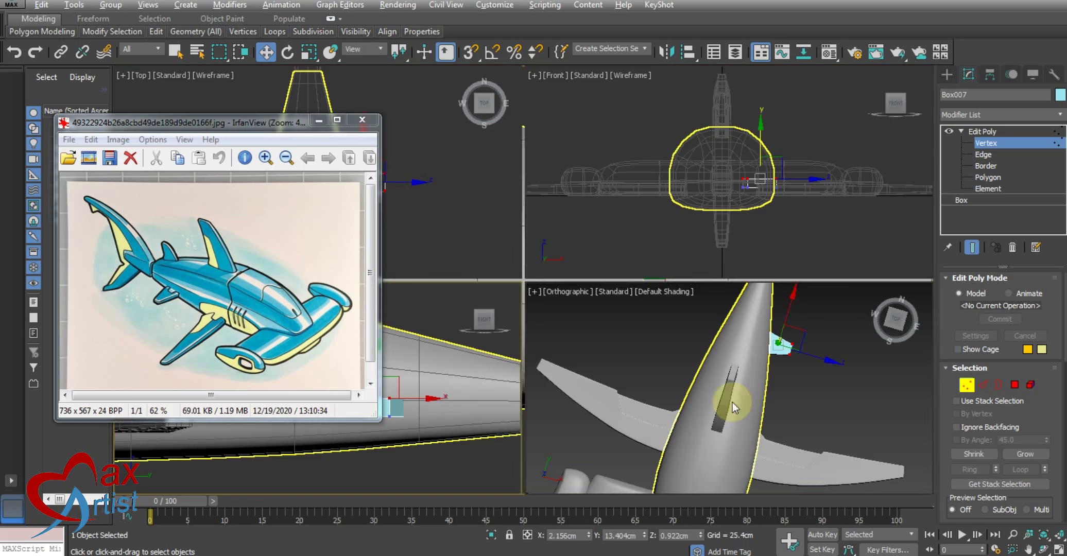
key(alt+w)
alt+middle_drag(624, 354, 613, 359)
scroll(573, 354, up, 2)
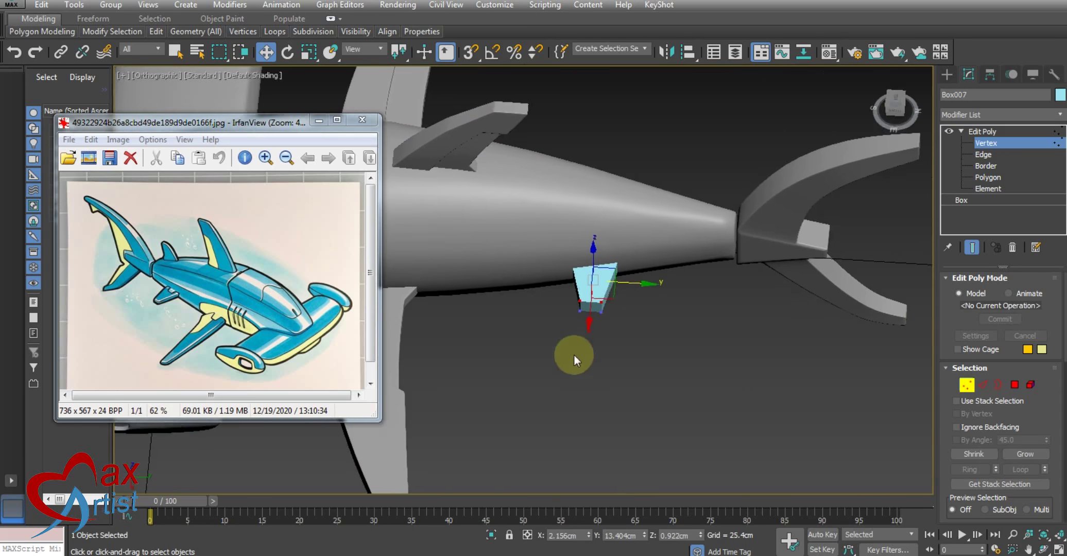
scroll(586, 312, up, 2)
mouse_move(587, 311)
alt+middle_down()
mouse_move(630, 324)
mouse_move(613, 368)
alt+middle_up()
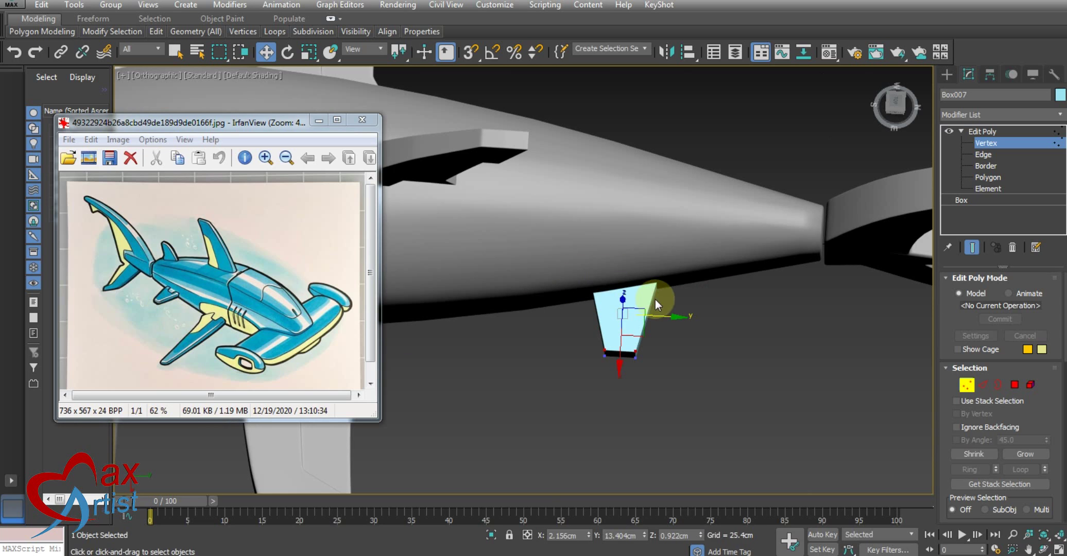
key(F3)
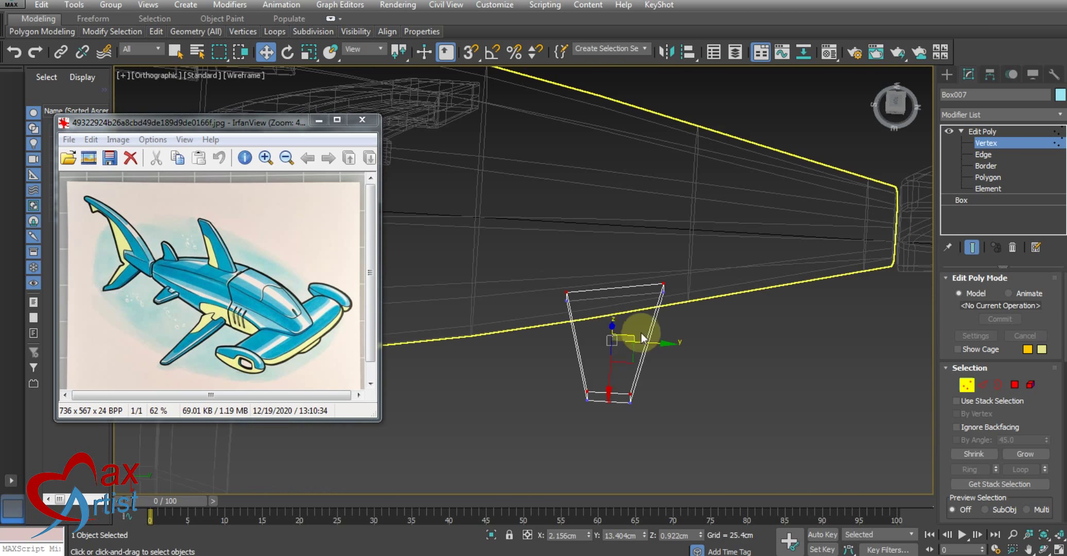
click(984, 154)
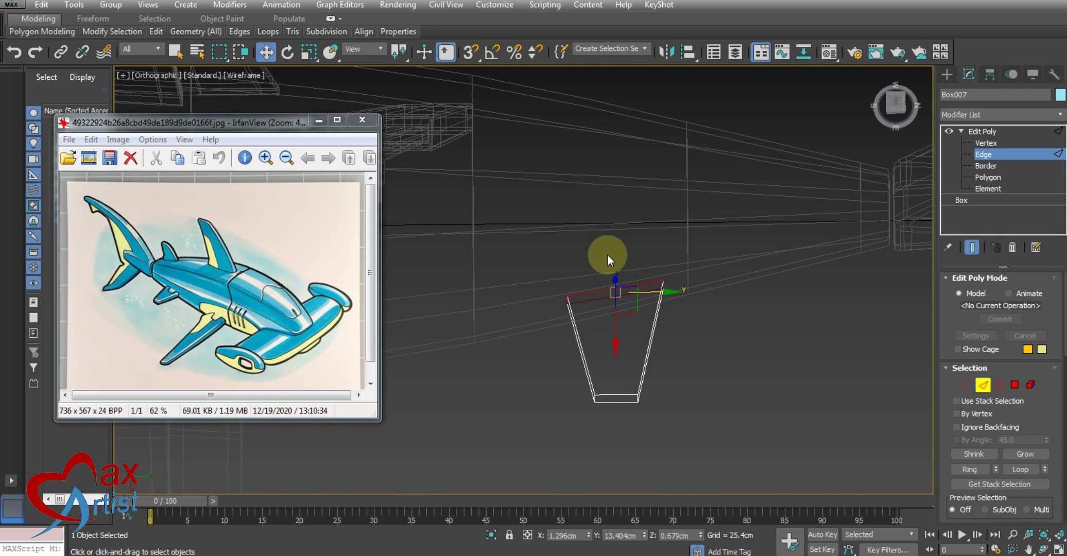
Select the trapezoid's edges and apply a first Connect Edges operation.
ctrl+click(621, 399)
right_click(706, 354)
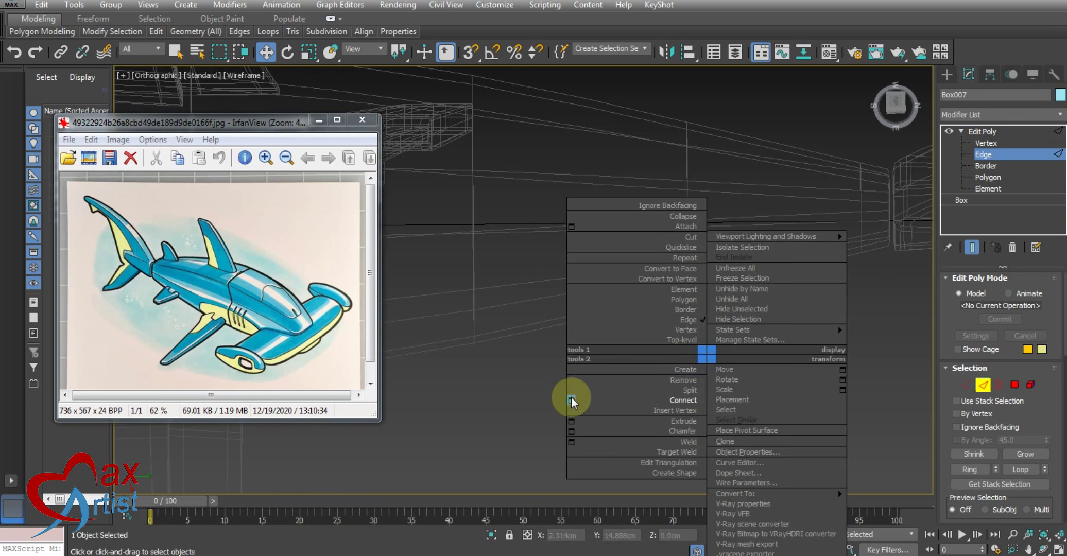
click(571, 400)
click(534, 288)
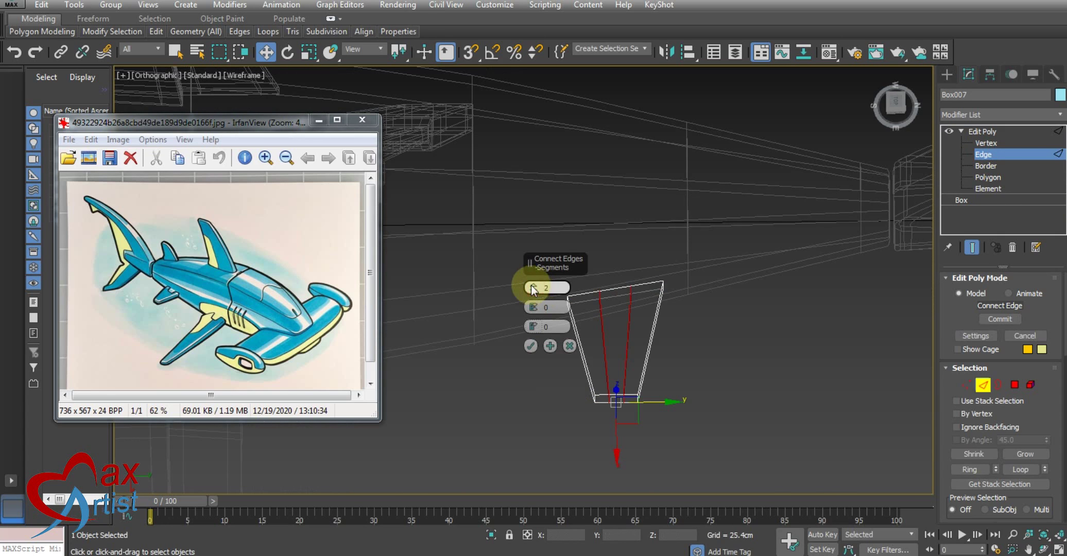
click(529, 347)
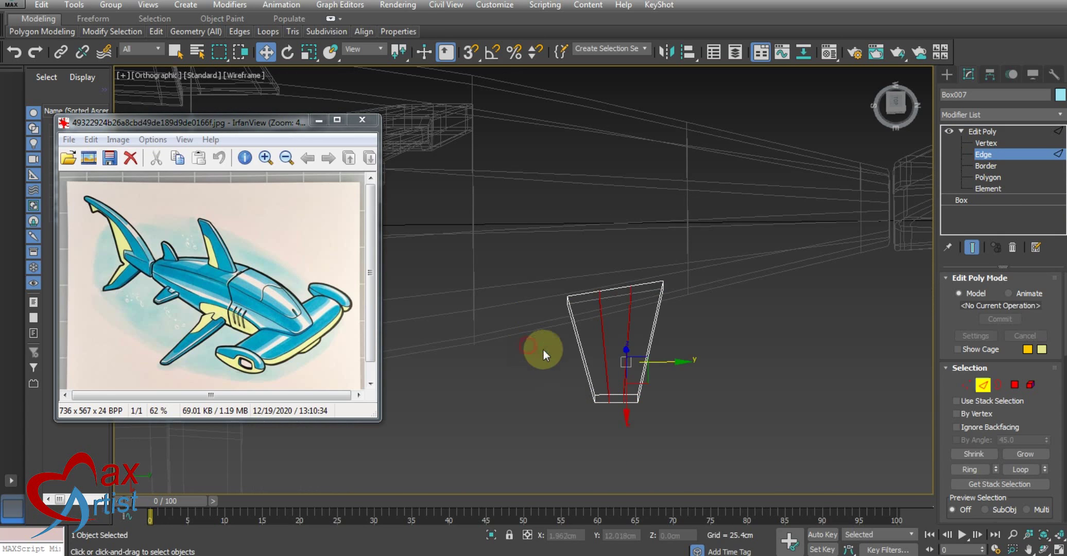
Connect the edges again with the new loop slid up near the top (slide 56).
mouse_move(668, 350)
alt+middle_down()
mouse_move(647, 374)
mouse_move(542, 329)
mouse_move(742, 329)
alt+middle_up()
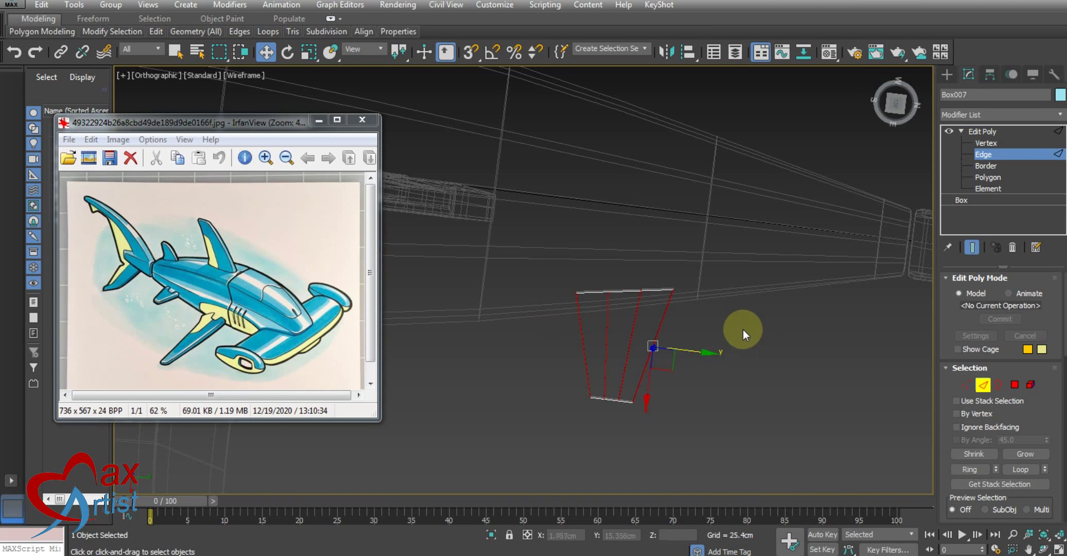
right_click(737, 323)
click(602, 367)
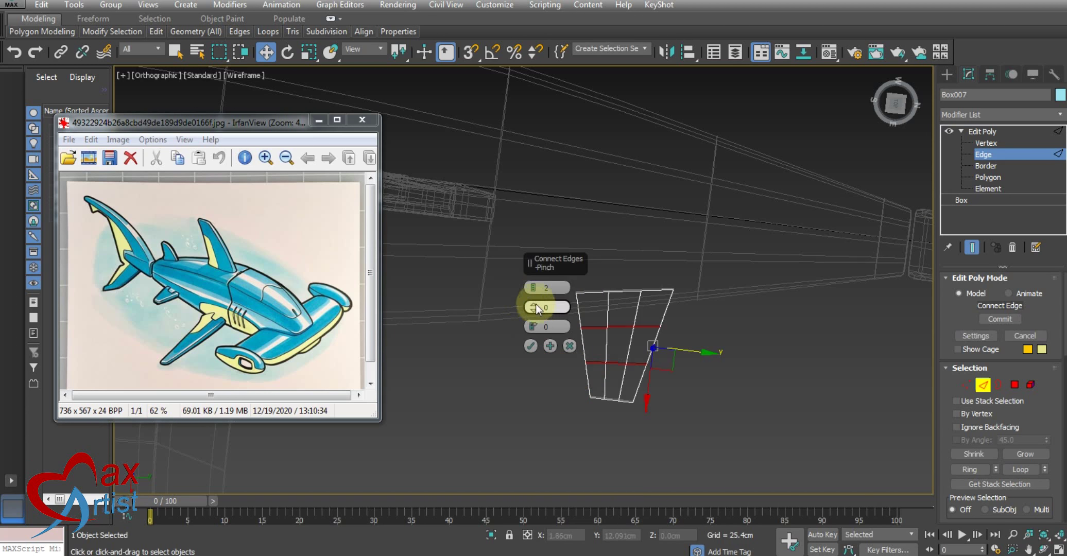
click(533, 289)
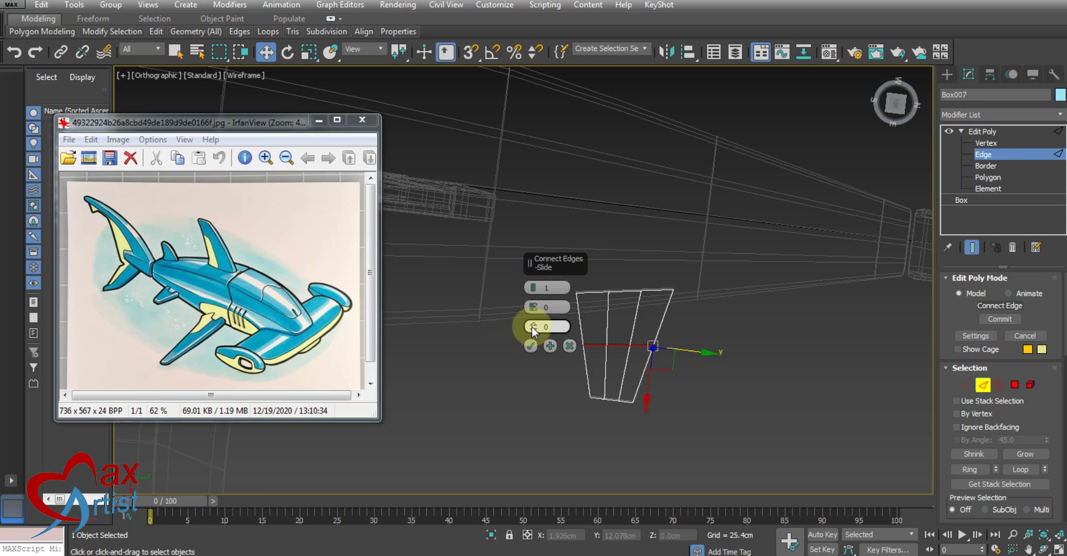
mouse_move(532, 327)
mouse_down()
mouse_move(525, 182)
mouse_move(514, 172)
mouse_up()
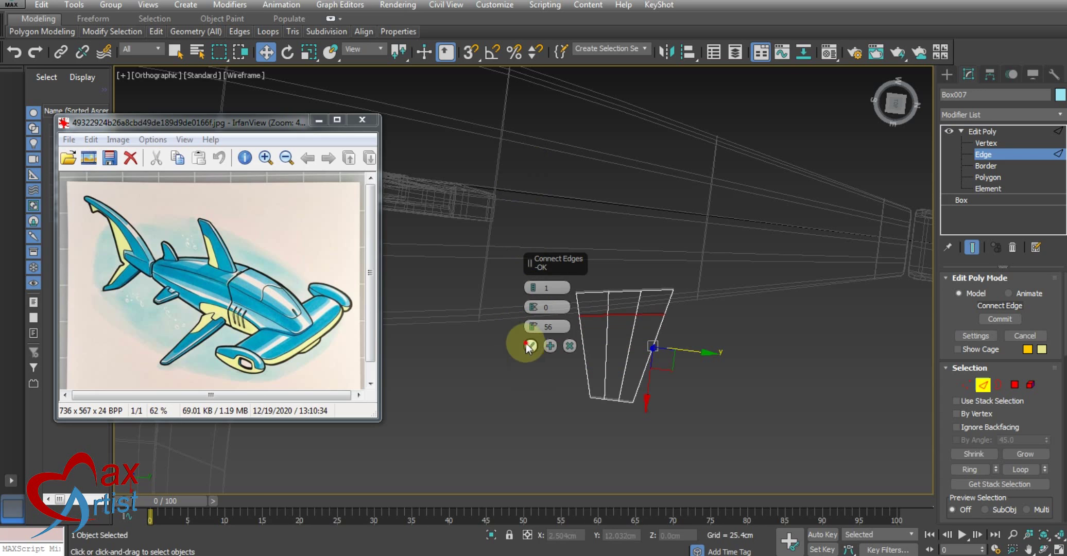
click(529, 346)
Delete the middle top face of the fin block, leaving a hole.
click(987, 177)
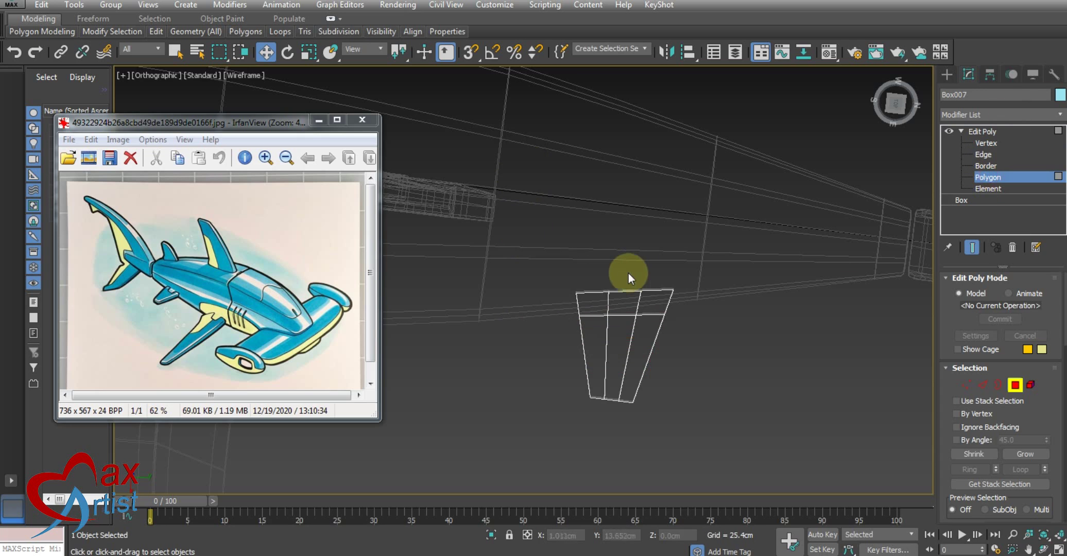
middle_drag(629, 274, 561, 286)
scroll(562, 288, up, 3)
click(561, 315)
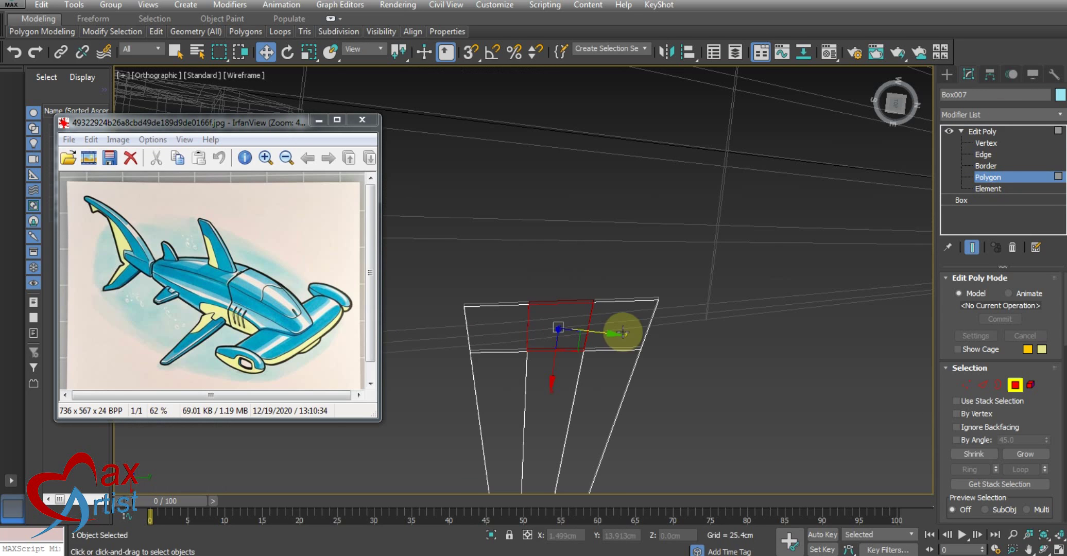
key(Delete)
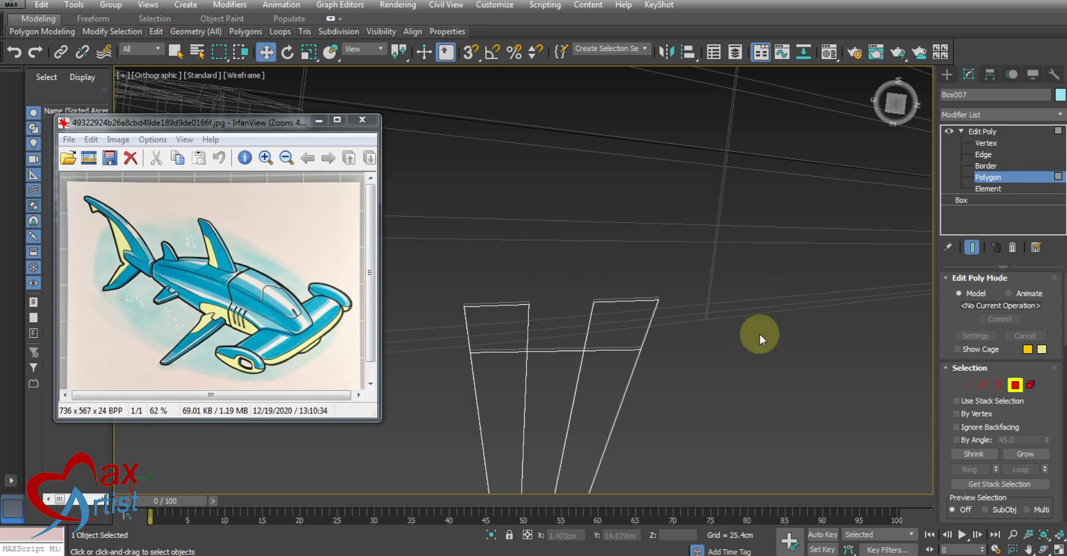
Select the opening's edges and Bridge them to close the hole.
click(985, 166)
mouse_move(391, 403)
alt+middle_down()
mouse_move(711, 322)
mouse_move(722, 307)
mouse_move(722, 343)
mouse_move(727, 329)
alt+middle_up()
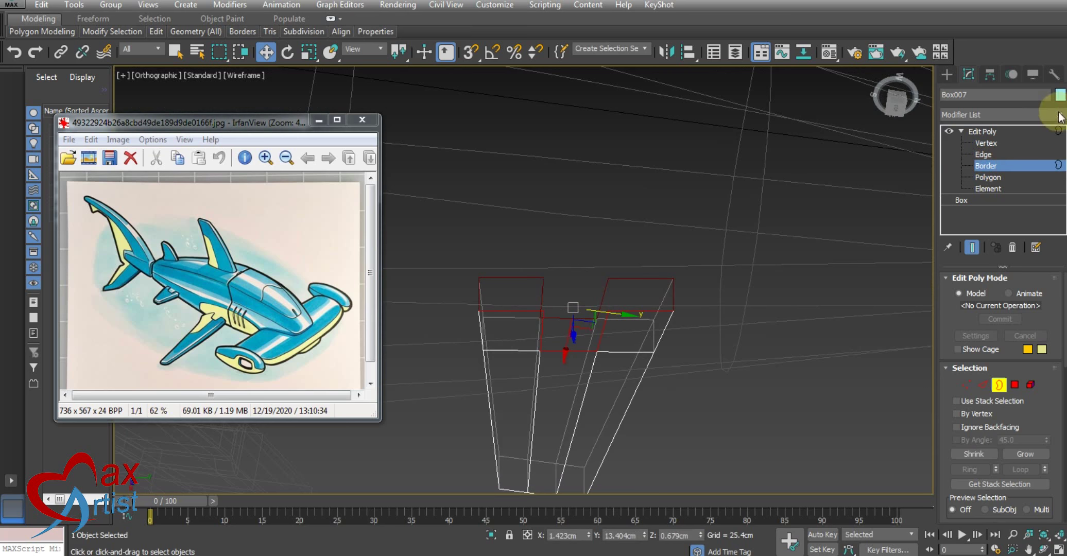
click(983, 154)
alt+click(669, 291)
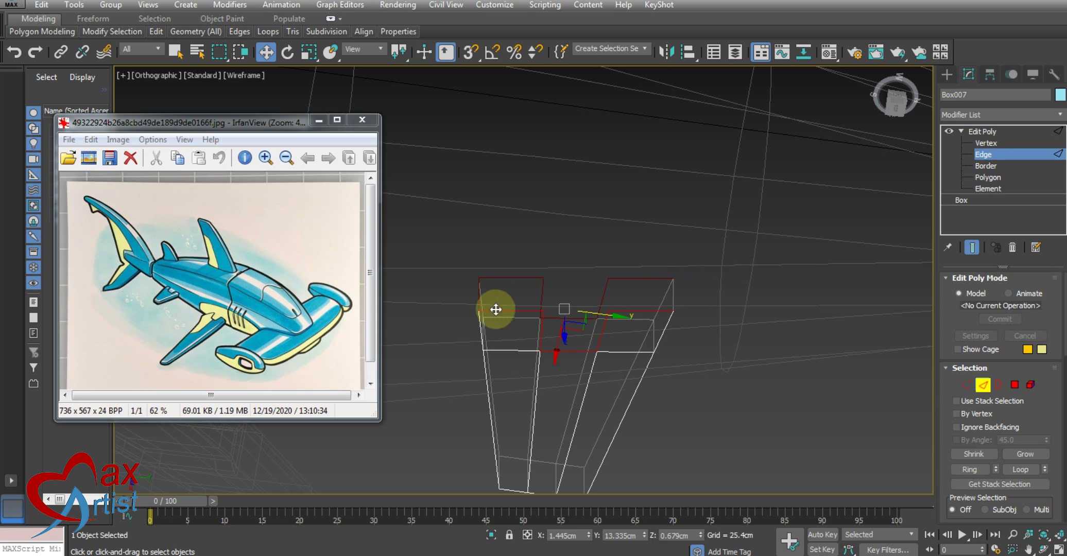
alt+middle_drag(543, 313, 552, 322)
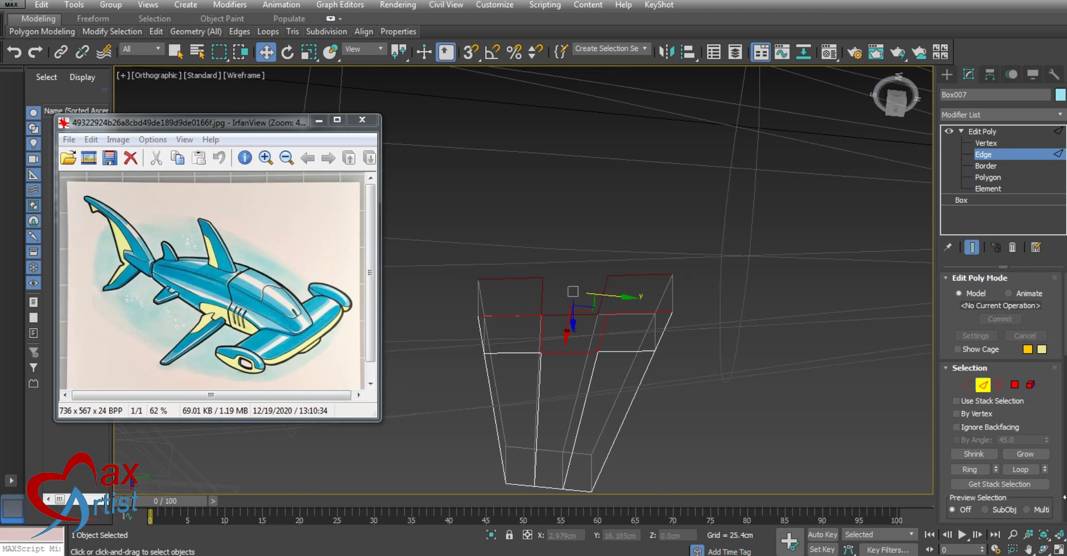
scroll(939, 438, down, 3)
scroll(936, 404, down, 3)
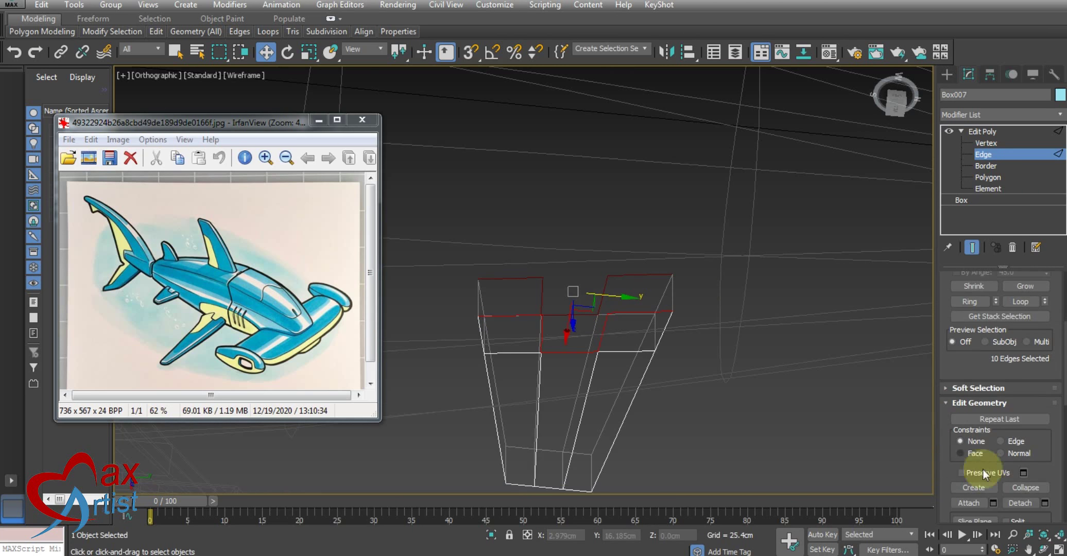
scroll(984, 434, down, 2)
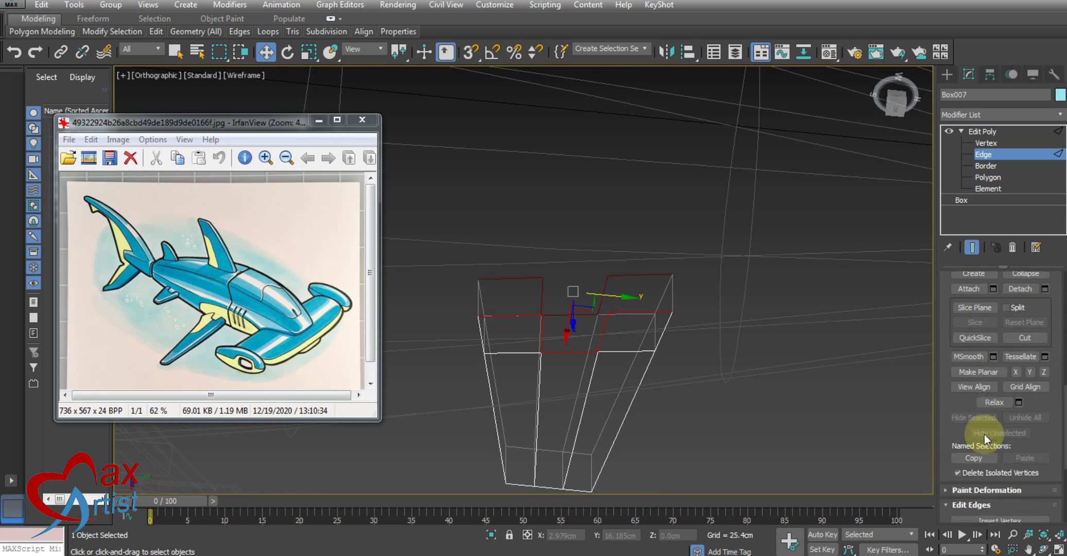
scroll(984, 435, down, 3)
scroll(999, 443, down, 2)
click(978, 443)
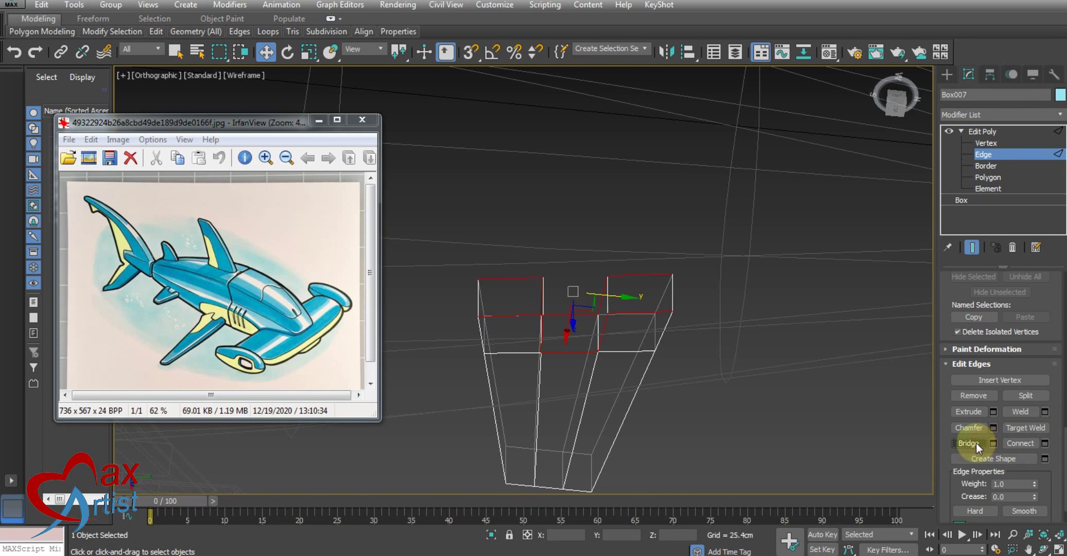
Orbit to inspect the bridged faces and pick a single vertical edge.
mouse_move(664, 330)
alt+middle_down()
mouse_move(683, 302)
mouse_move(774, 243)
mouse_move(807, 200)
mouse_move(769, 236)
alt+middle_up()
mouse_move(497, 408)
alt+middle_down()
mouse_move(495, 392)
mouse_move(600, 381)
alt+middle_up()
click(567, 362)
Connect the fin's edge ring with 2 segments at pinch 80.
scroll(955, 388, up, 2)
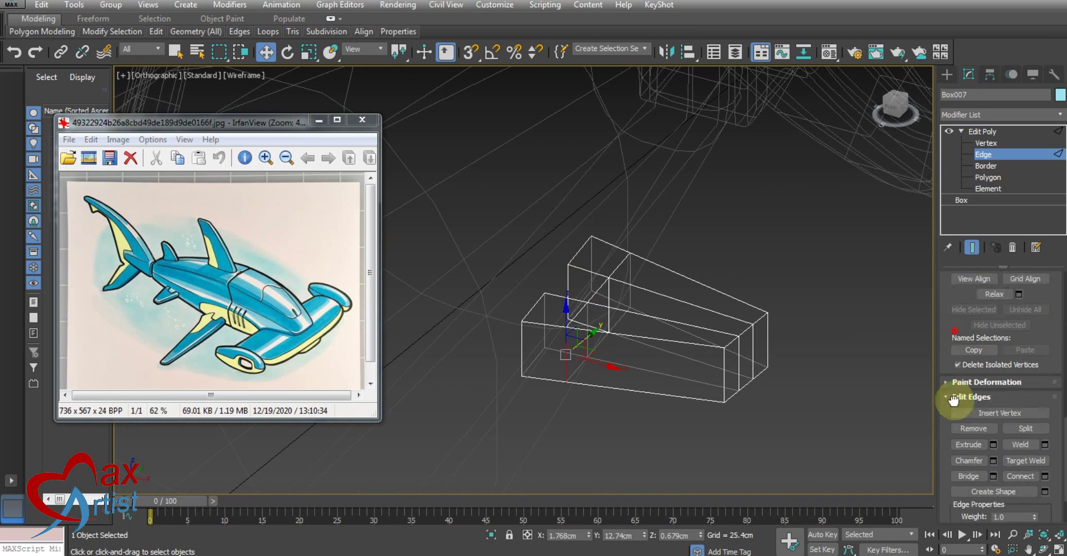
scroll(948, 400, up, 2)
scroll(974, 376, up, 2)
scroll(985, 385, up, 1)
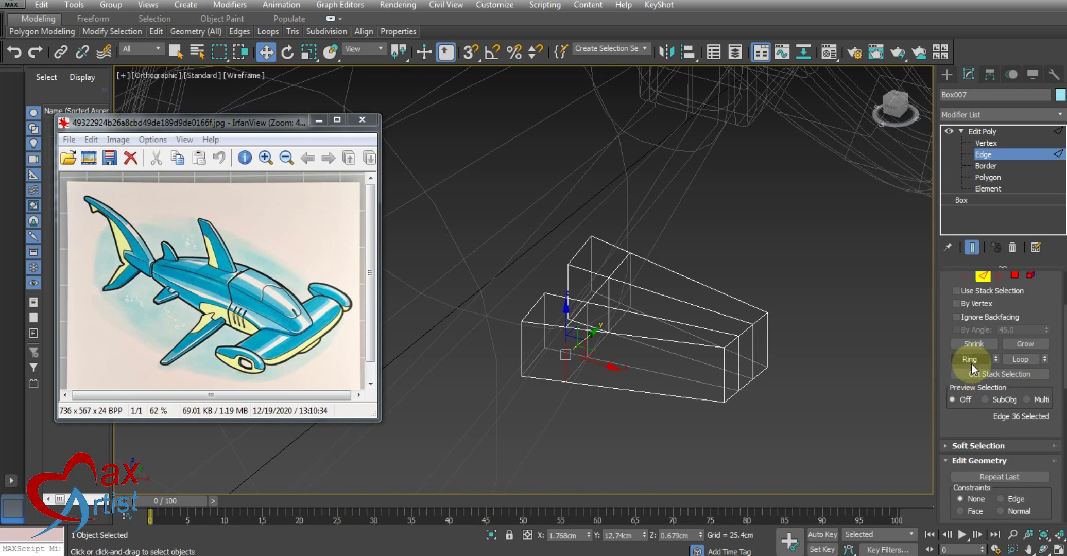
click(974, 361)
right_click(614, 315)
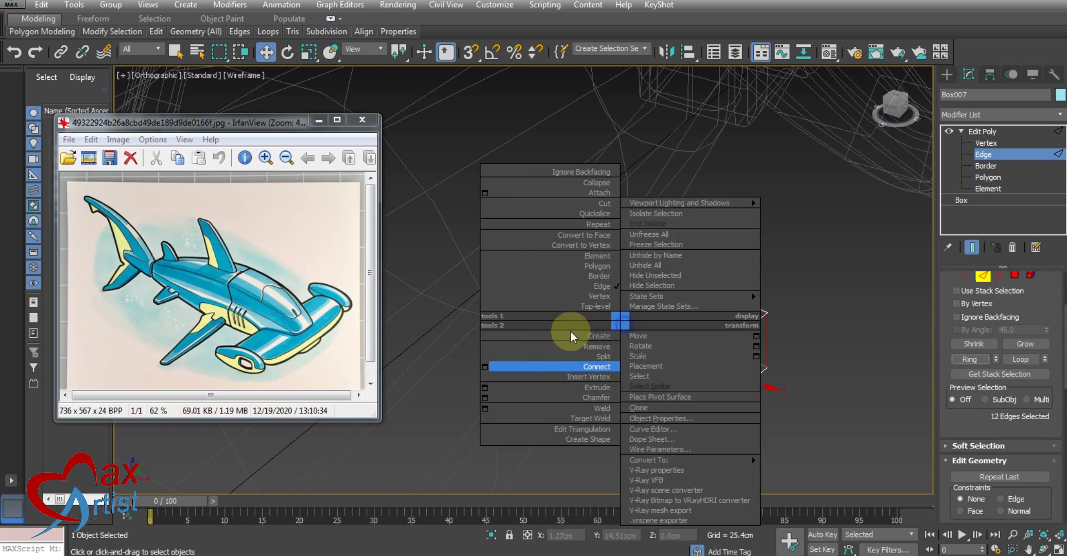
click(480, 368)
right_click(535, 327)
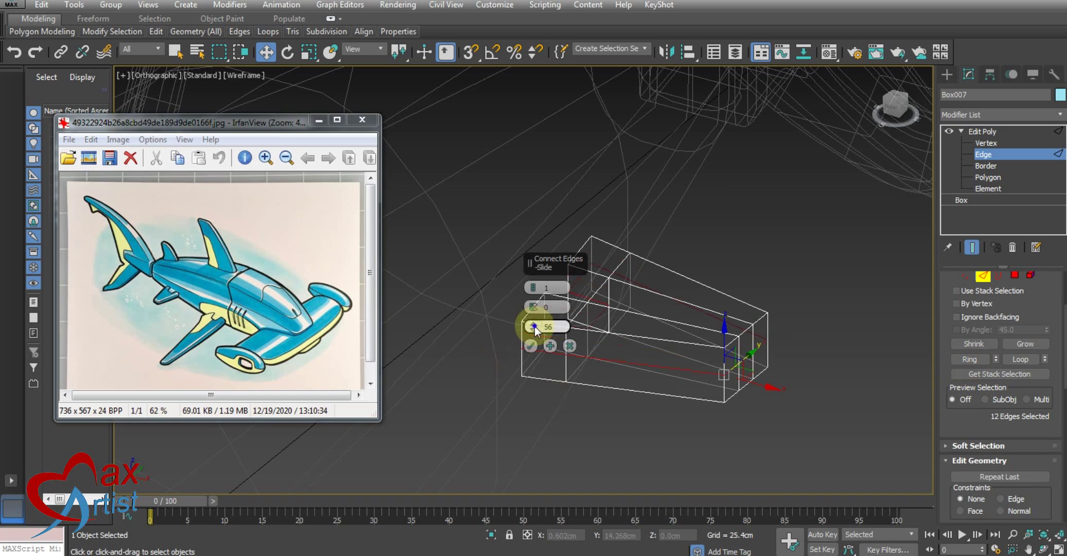
click(536, 289)
text(2)
key(Tab)
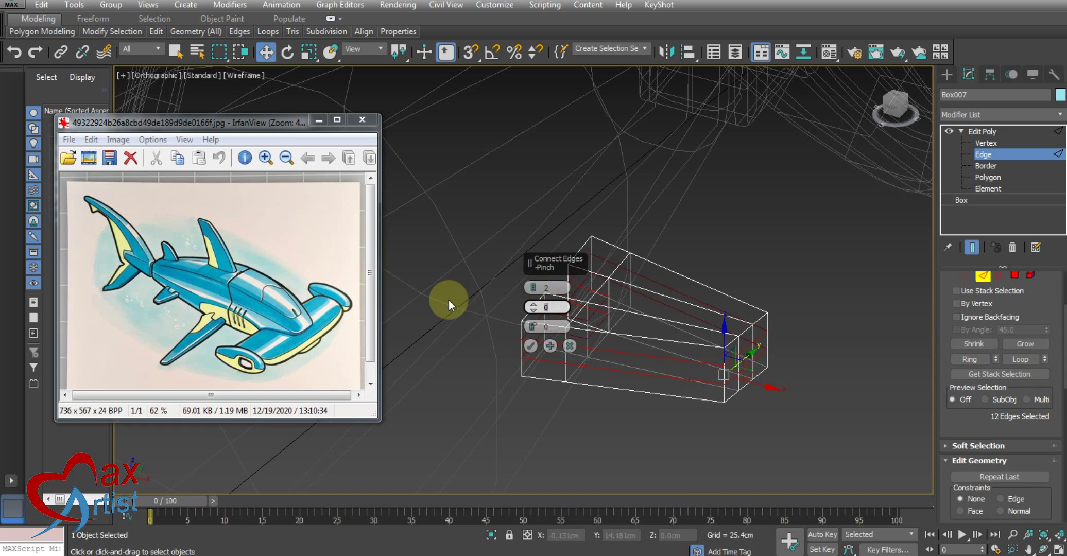
text(80)
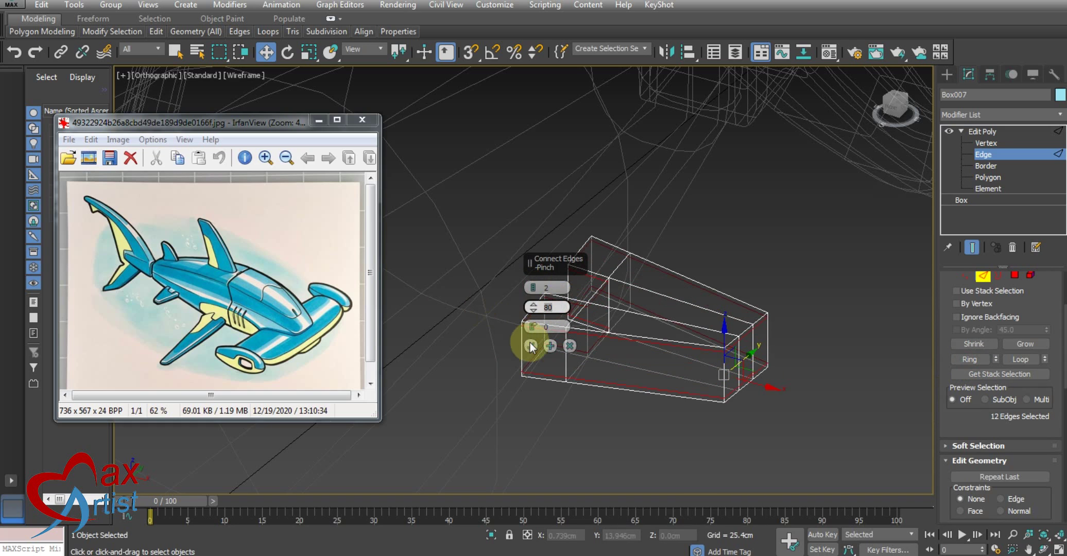
click(530, 345)
Connect the new edges on the fin's left and right front faces.
mouse_move(535, 344)
alt+middle_down()
mouse_move(514, 402)
mouse_move(465, 303)
mouse_move(440, 313)
alt+middle_up()
drag(560, 305, 561, 305)
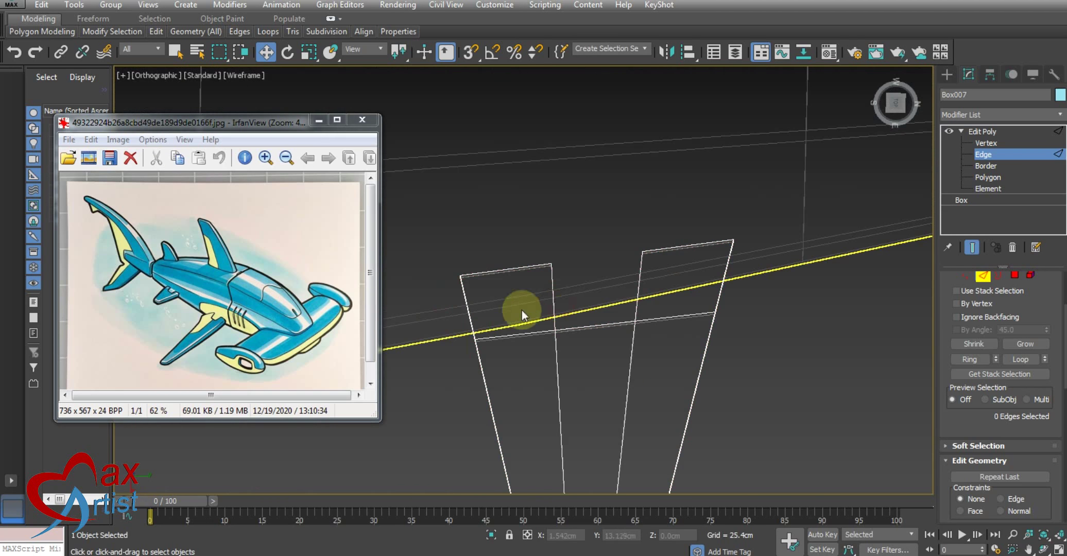
ctrl+drag(640, 279, 762, 274)
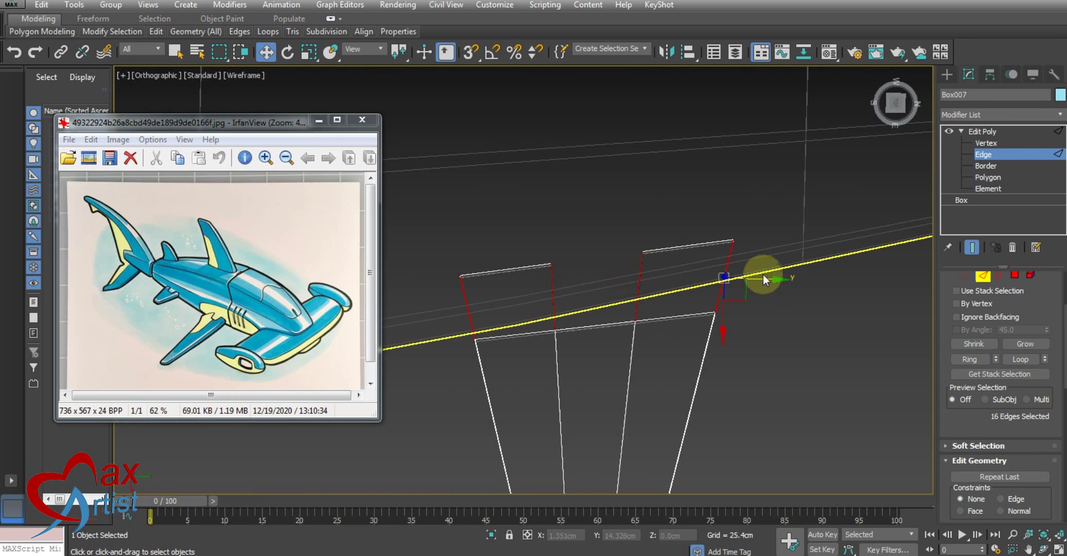
right_click(762, 273)
click(622, 311)
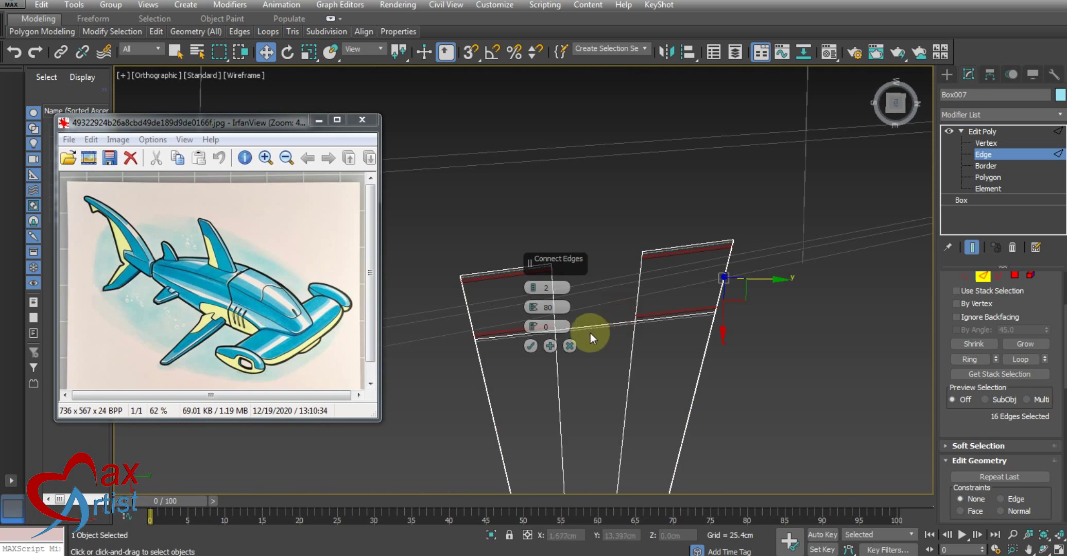
click(530, 346)
Connect the left panel's edges with a pinch of 90.
middle_drag(453, 459, 452, 350)
drag(790, 365, 791, 365)
right_click(791, 365)
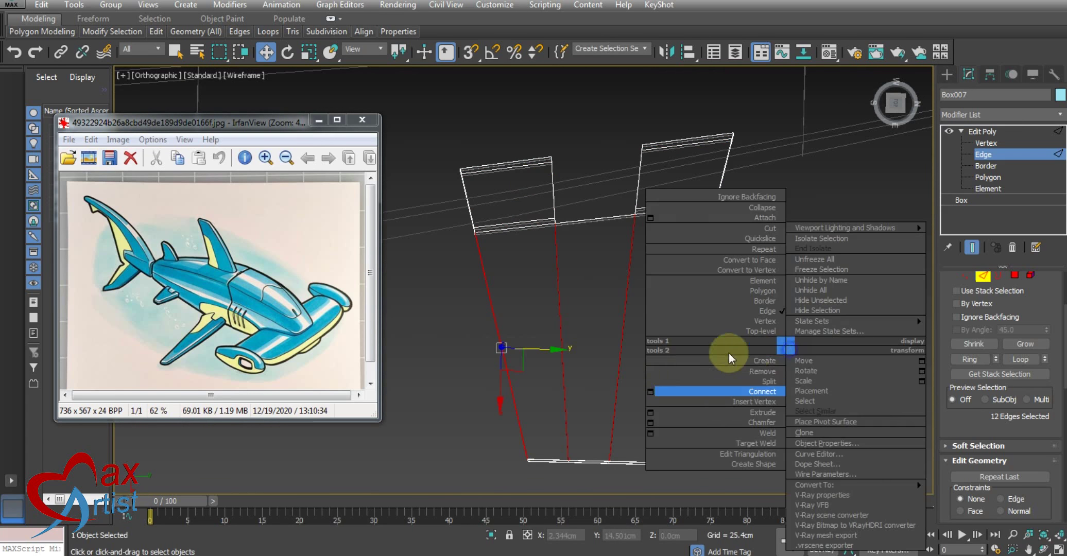
click(650, 393)
click(546, 307)
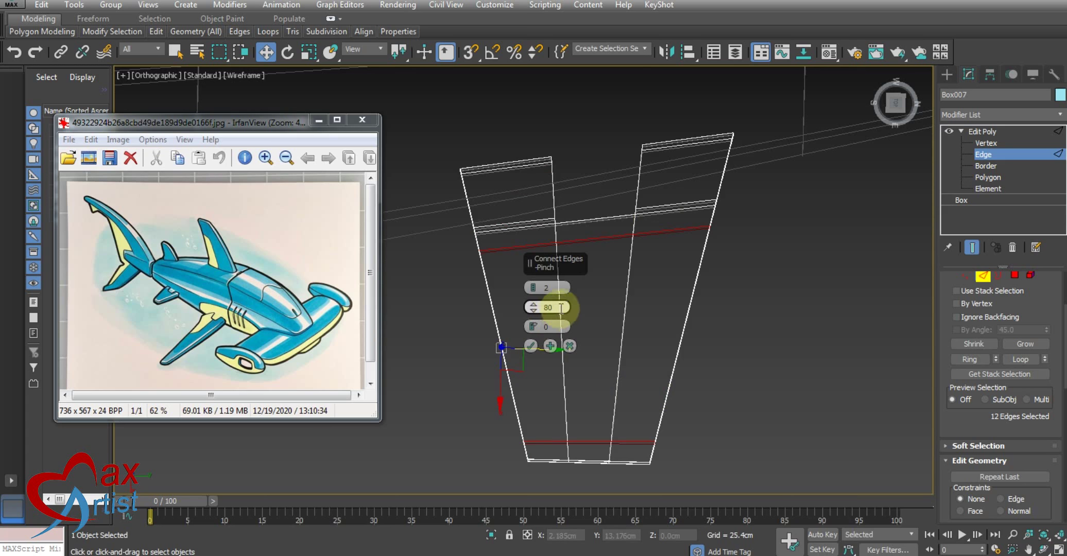
text(90)
key(Return)
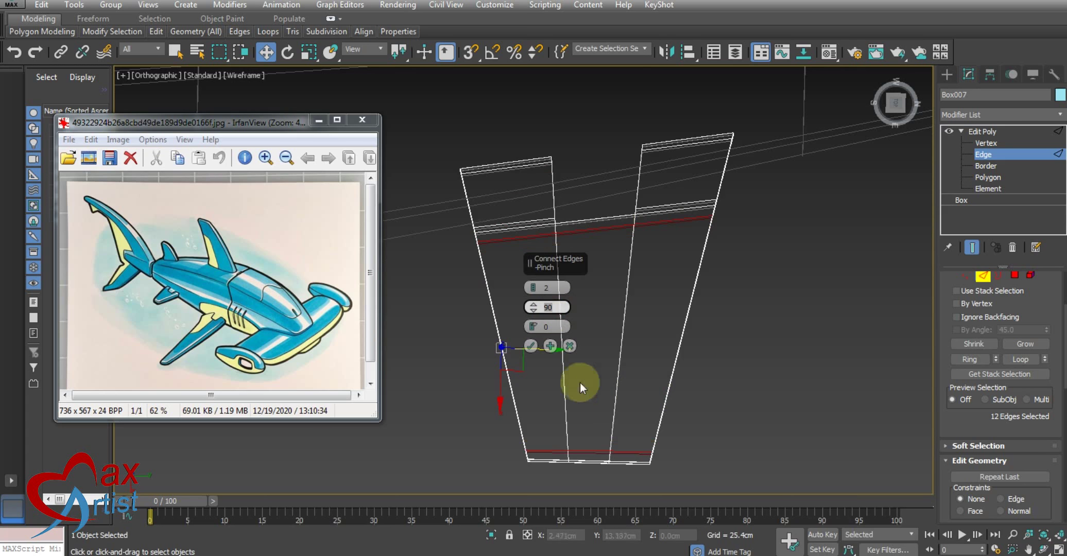
click(530, 347)
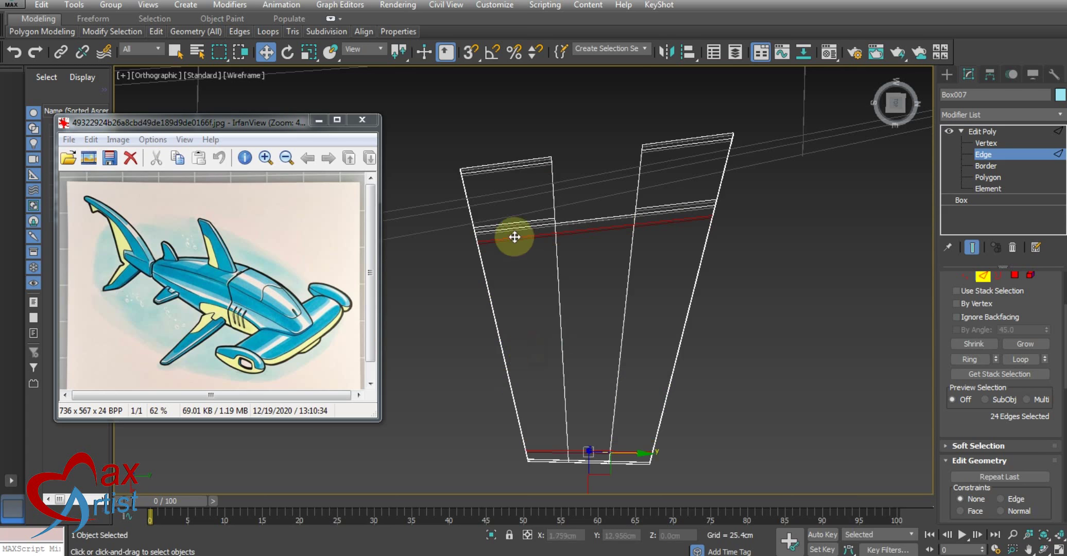
Connect the left panel's top, middle and bottom edges at pinch 80.
click(521, 282)
drag(523, 218, 528, 250)
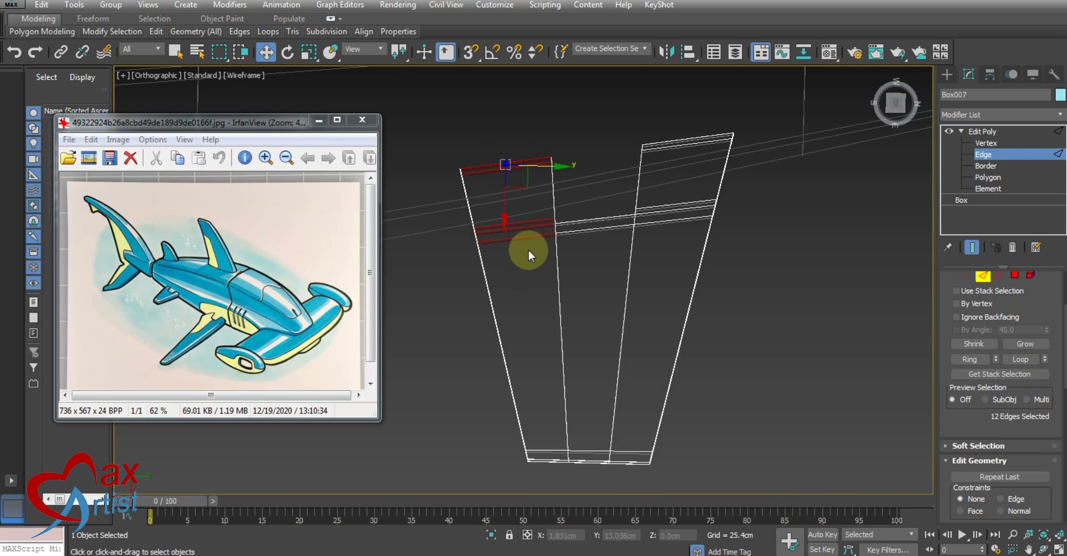
ctrl+click(555, 455)
right_click(599, 346)
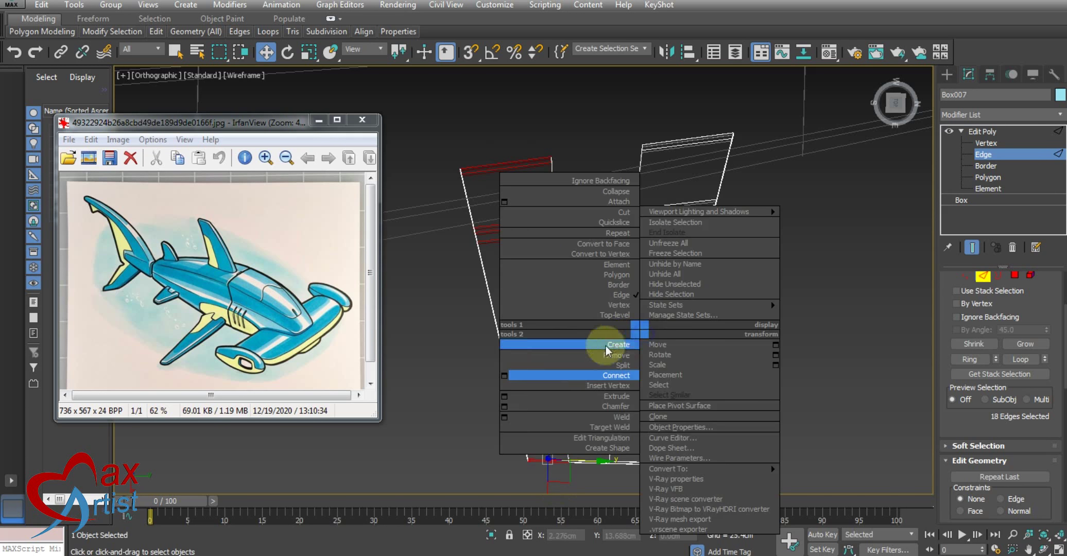
click(507, 376)
click(547, 307)
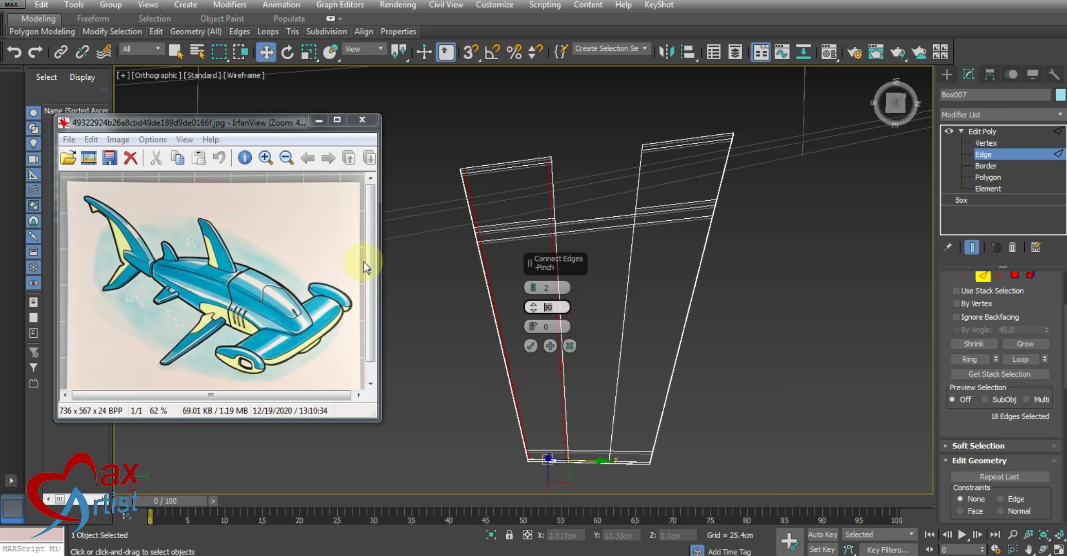
text(80)
click(531, 346)
Add two pinched vertical edges across the block's bottom edges.
click(593, 242)
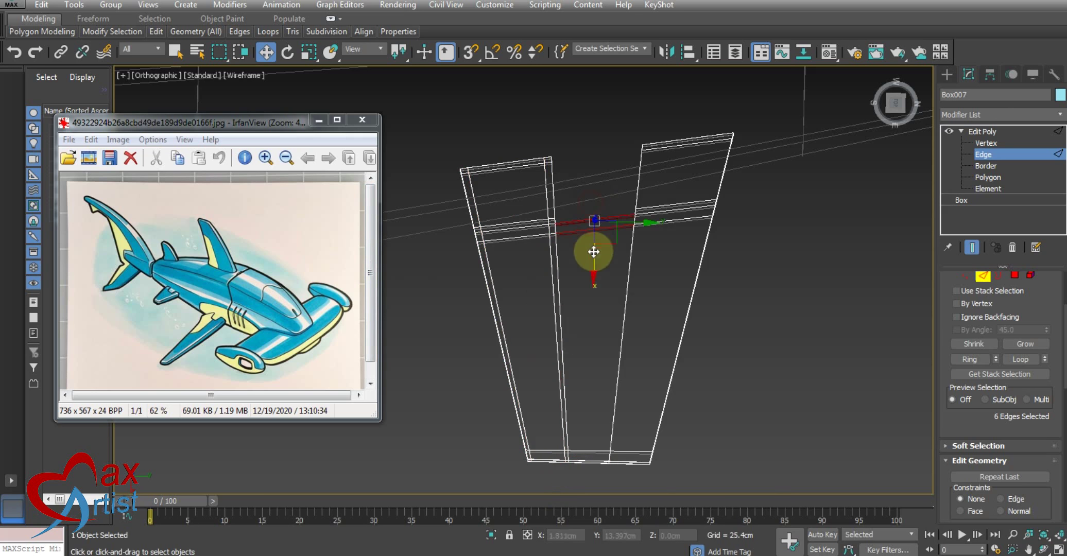
ctrl+click(592, 440)
right_click(741, 303)
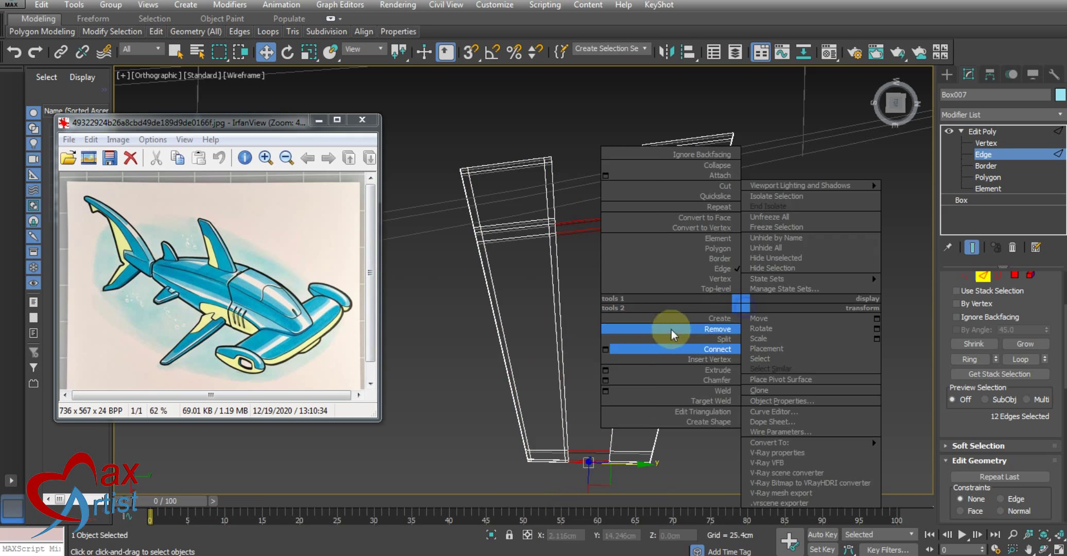
click(605, 349)
click(530, 345)
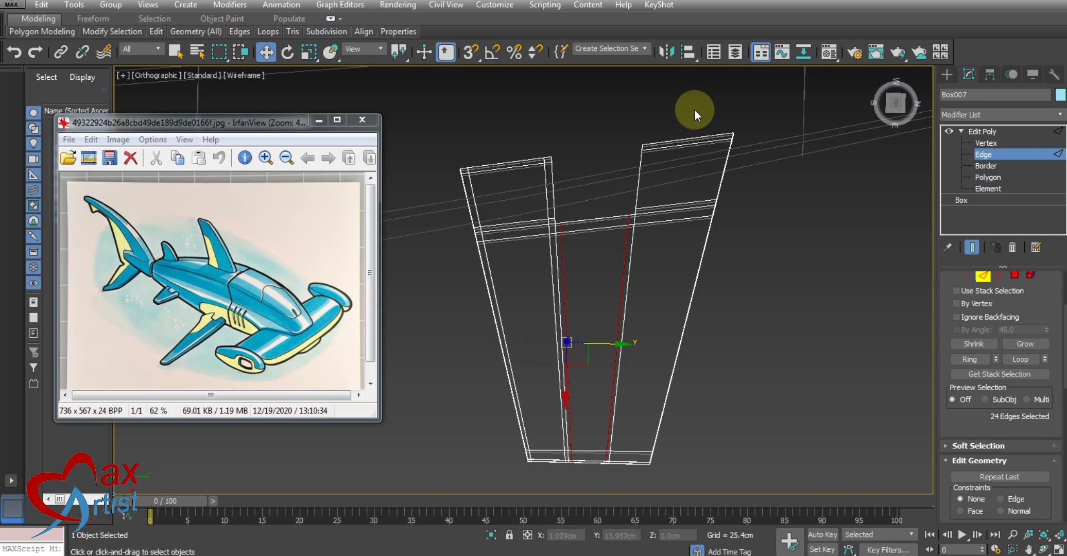
Add two pinched loops across the right pillar's horizontal edges, then view shaded.
click(682, 213)
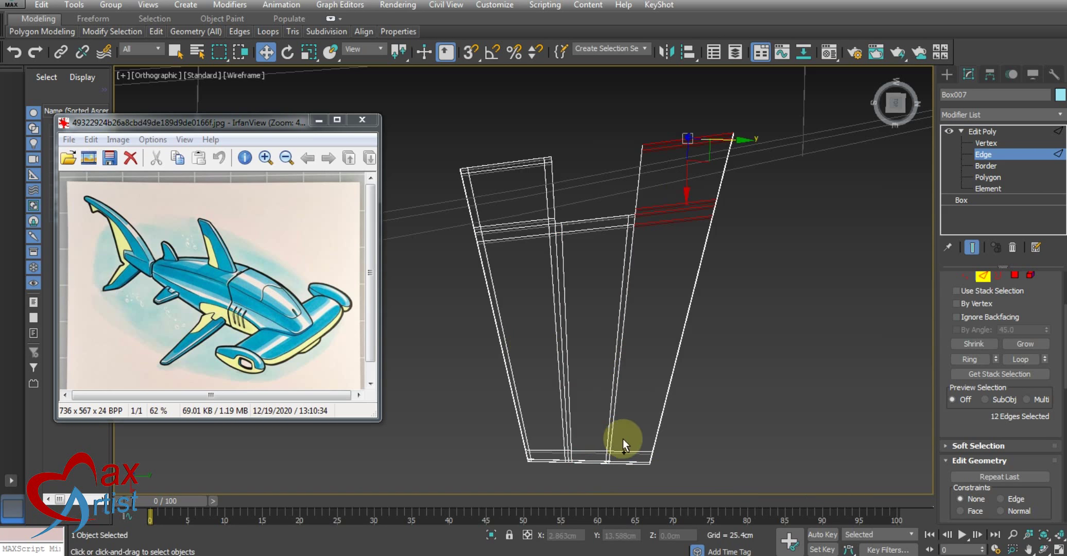
right_click(669, 355)
click(534, 398)
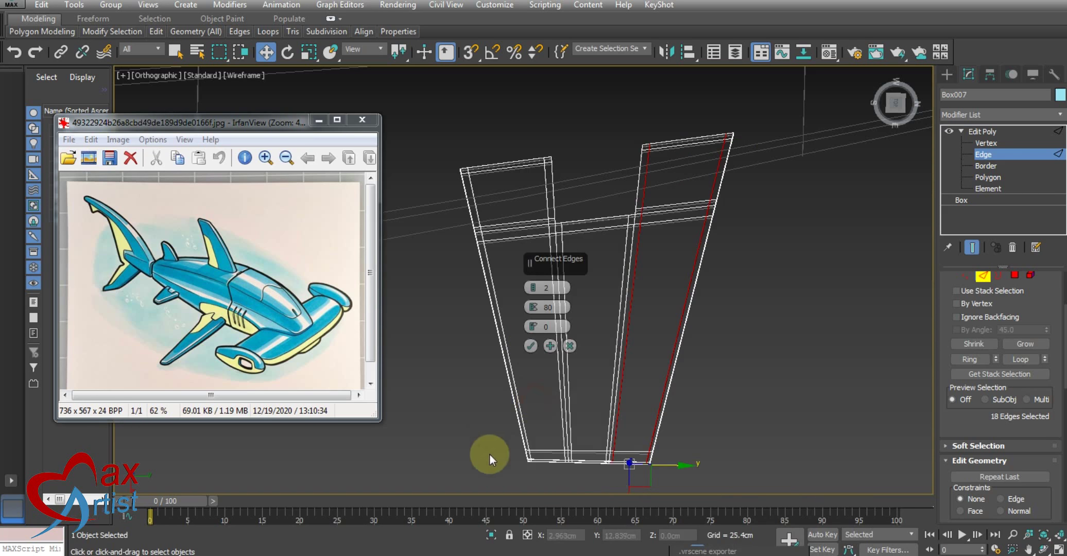
click(530, 346)
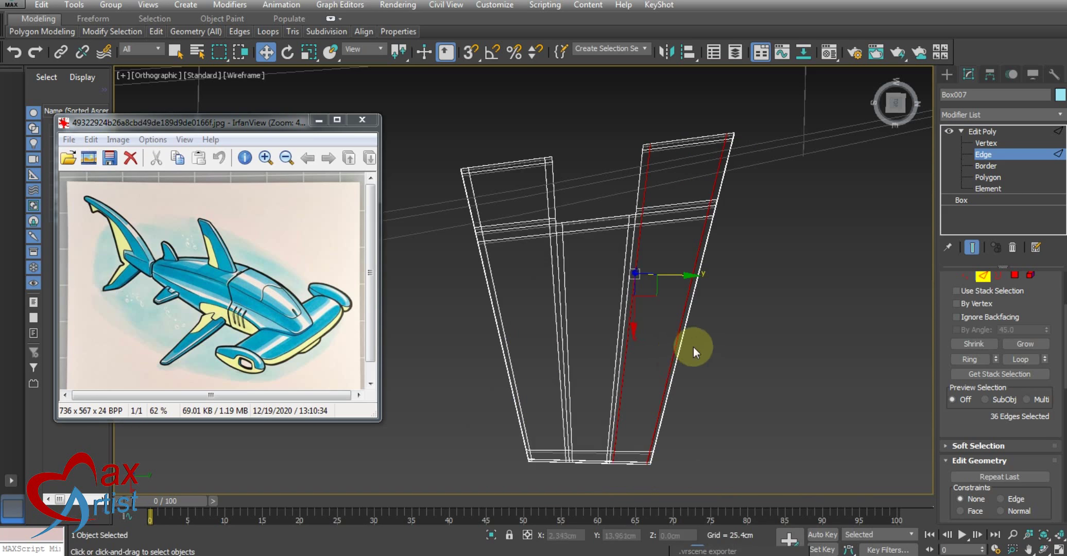
key(F3)
alt+middle_drag(667, 388, 899, 269)
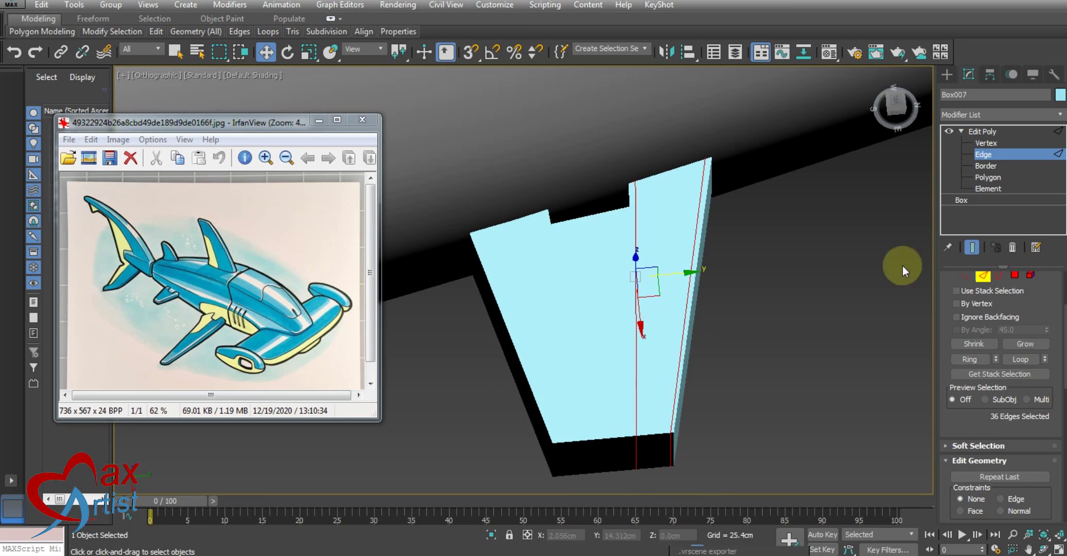
Change the small fin's object colour to grey.
click(1058, 95)
click(585, 224)
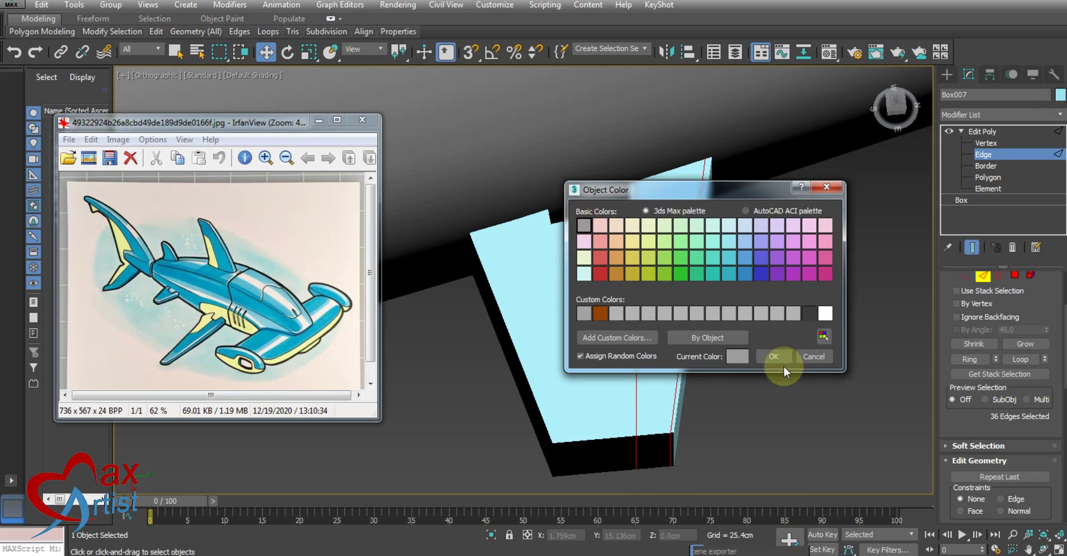
click(774, 357)
mouse_move(669, 368)
alt+middle_down()
mouse_move(658, 393)
mouse_move(674, 371)
mouse_move(637, 326)
mouse_move(607, 375)
mouse_move(567, 368)
mouse_move(578, 393)
alt+middle_up()
Show edged faces and move the whole fin slightly into place under the hull.
key(F4)
alt+middle_drag(579, 302, 337, 309)
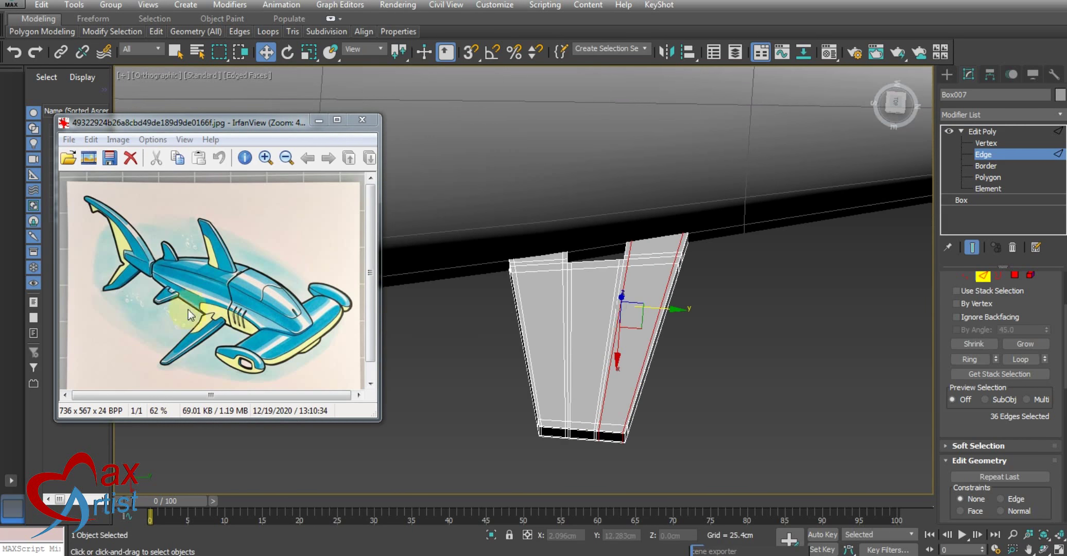
scroll(762, 312, down, 5)
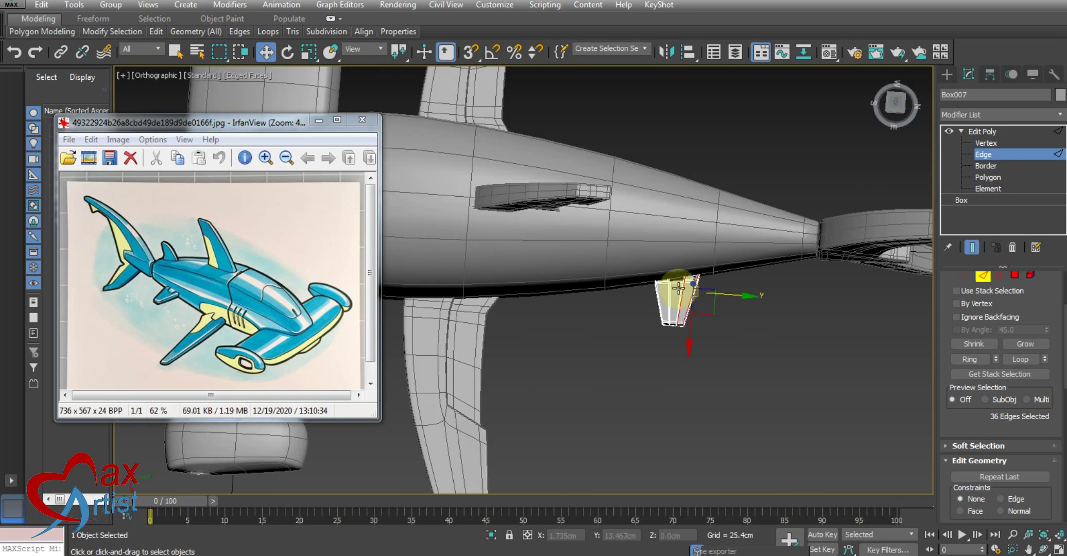
scroll(690, 298, up, 6)
click(991, 154)
click(981, 132)
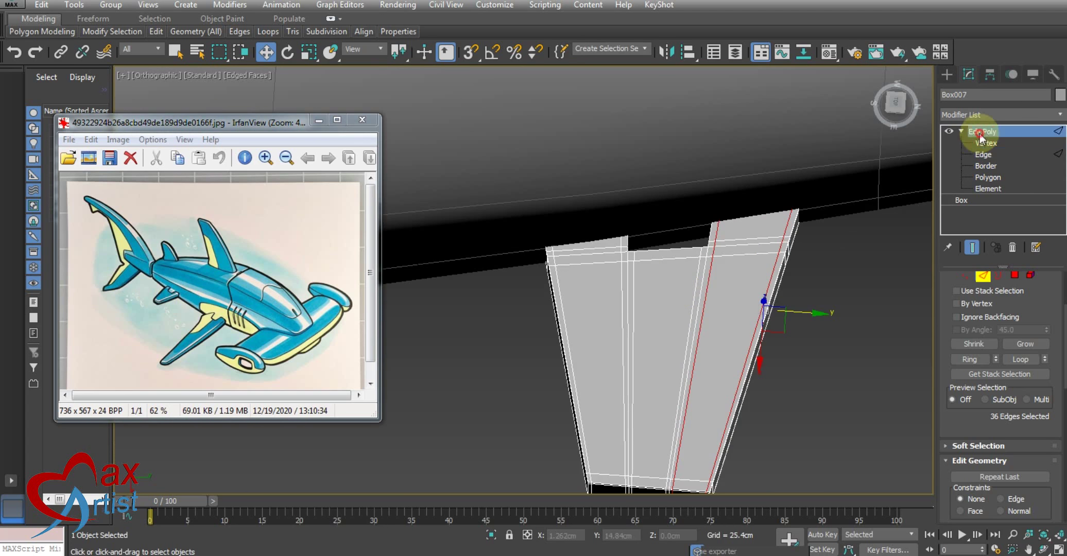
scroll(690, 272, down, 3)
middle_drag(670, 203, 662, 231)
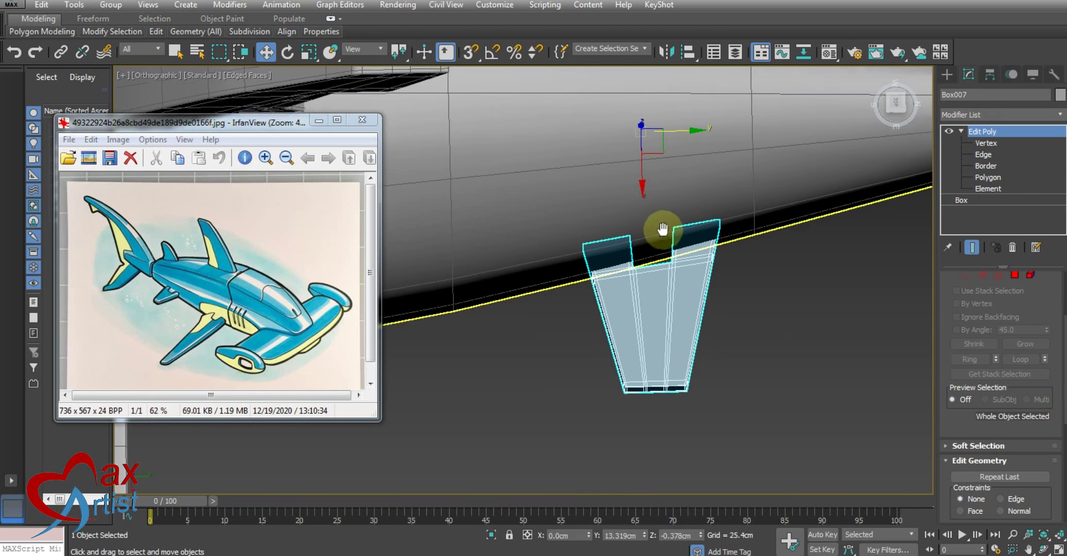
drag(638, 197, 642, 199)
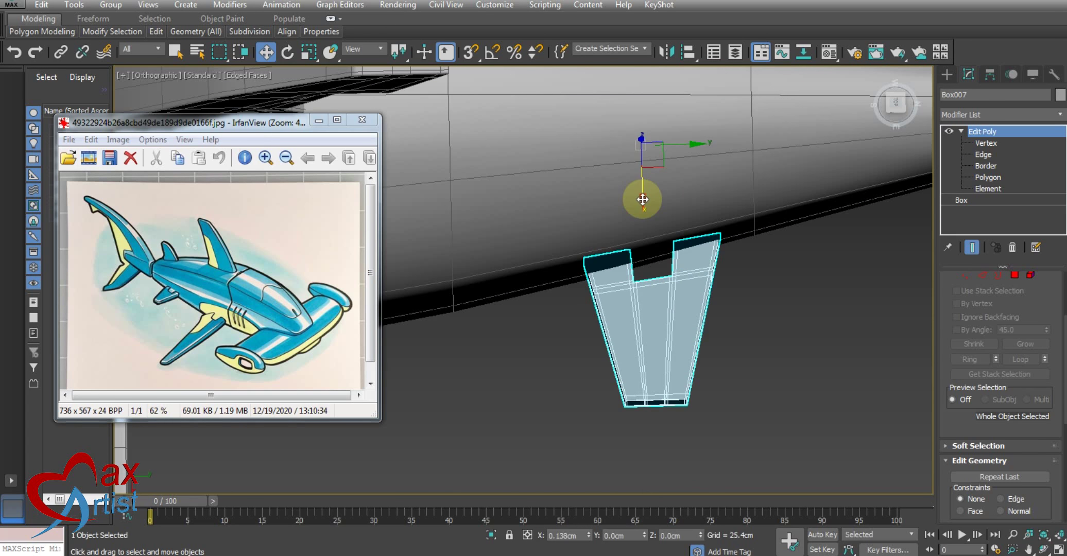
mouse_move(674, 291)
alt+middle_down()
mouse_move(685, 294)
mouse_move(656, 293)
mouse_move(692, 236)
mouse_move(680, 281)
mouse_move(654, 244)
mouse_move(702, 226)
alt+middle_up()
Select hull Box003, disable Show End Result, and ring-select the edges above the fin.
click(702, 226)
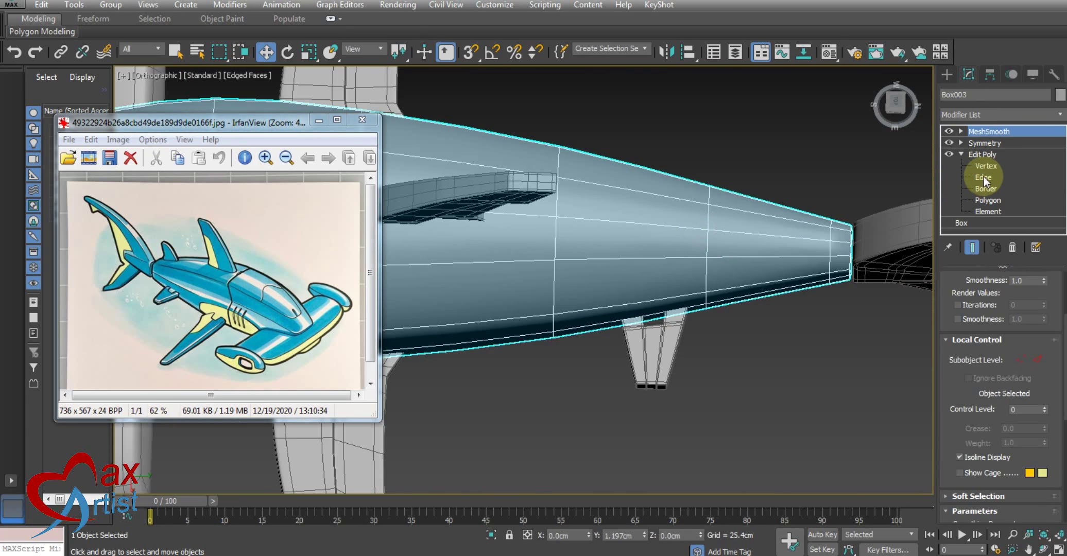
click(983, 178)
scroll(681, 300, up, 2)
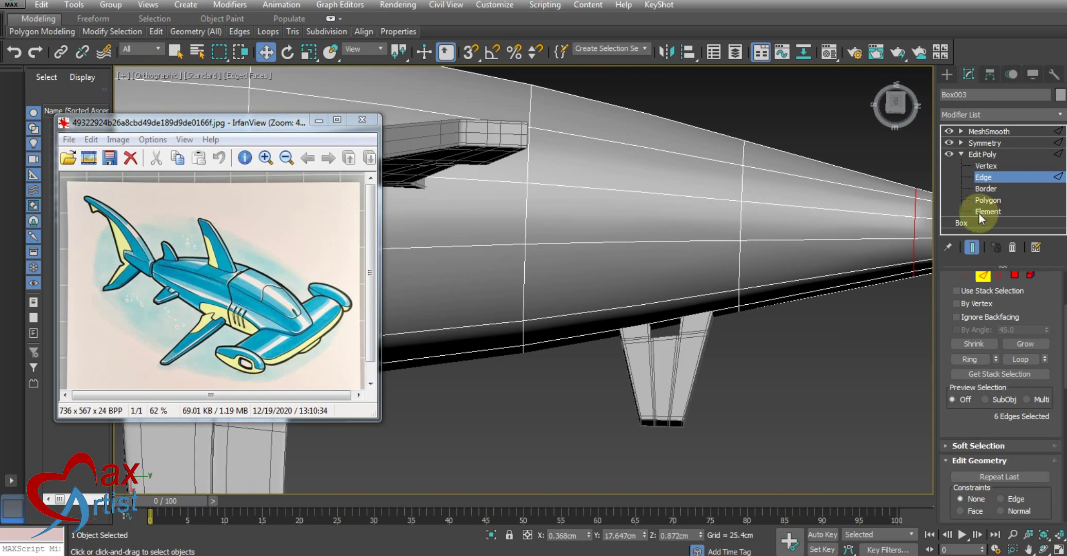
click(970, 249)
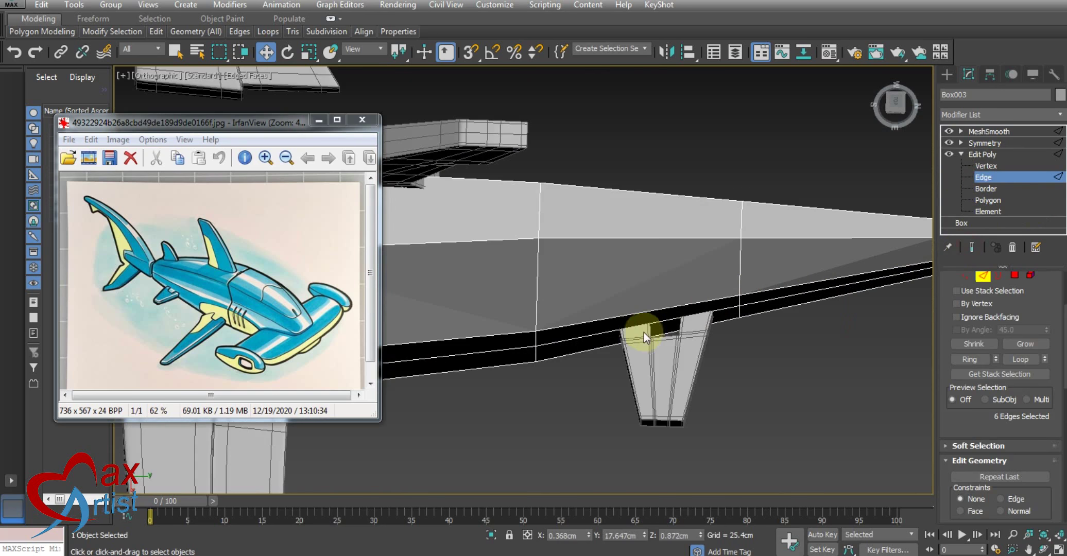
ctrl+click(666, 310)
click(968, 361)
Connect the hull edges with 2 loops at pinch 80, spaced to the fin.
right_click(644, 253)
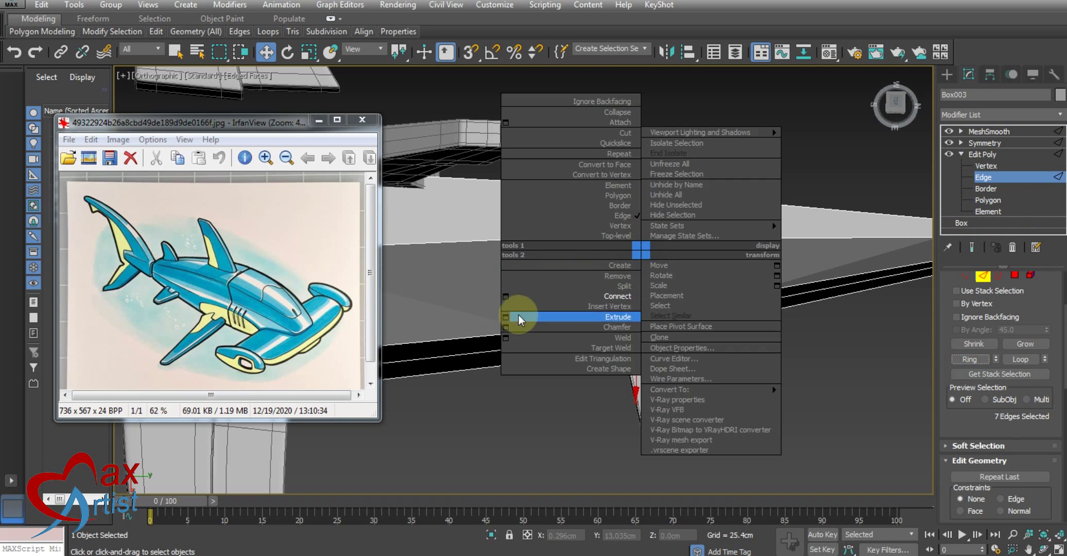
click(505, 297)
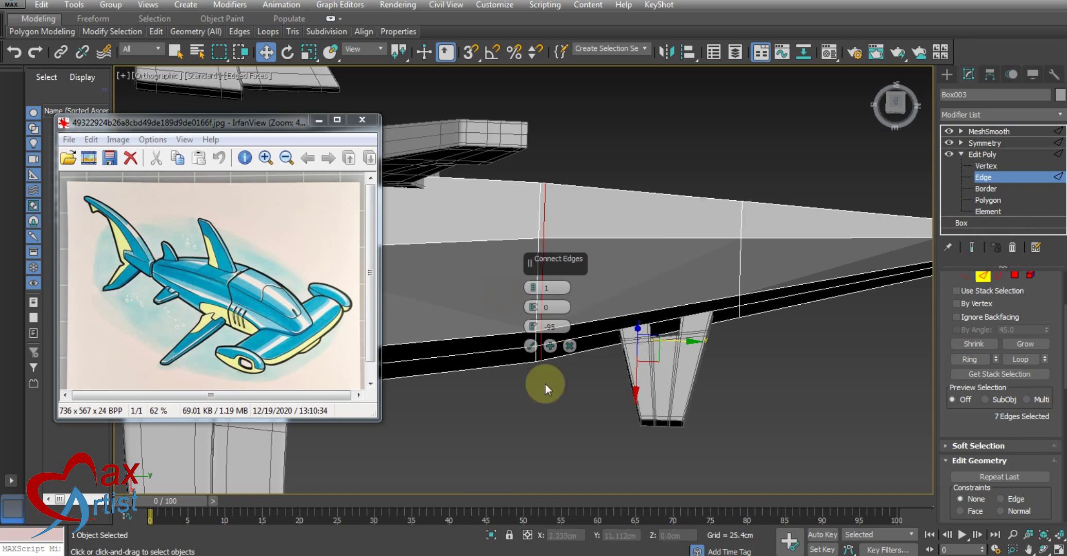
right_click(533, 330)
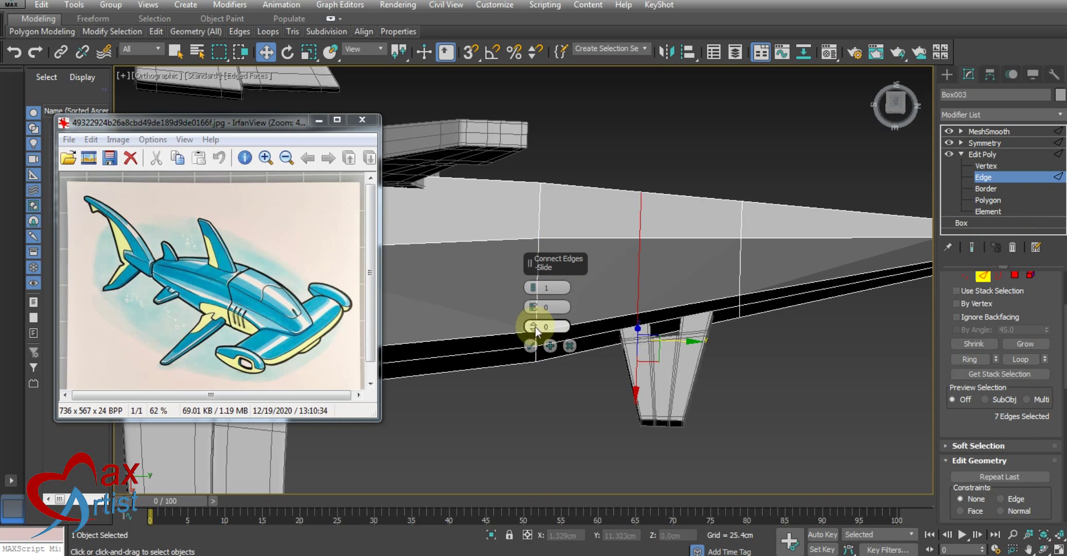
mouse_move(533, 326)
mouse_down()
mouse_move(534, 285)
mouse_move(543, 380)
mouse_up()
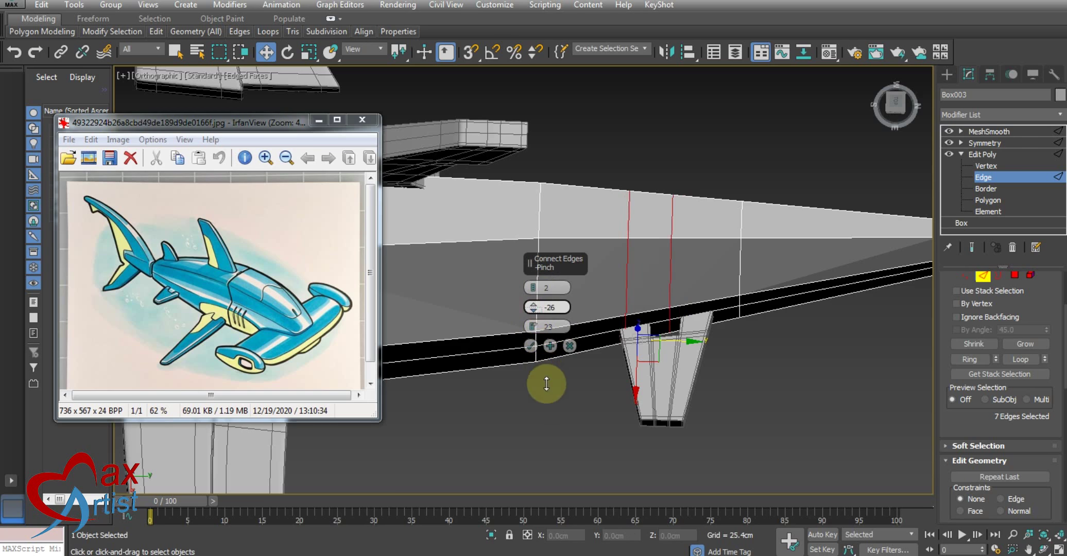
mouse_move(533, 326)
mouse_down()
mouse_move(548, 416)
mouse_move(539, 233)
mouse_move(536, 263)
mouse_up()
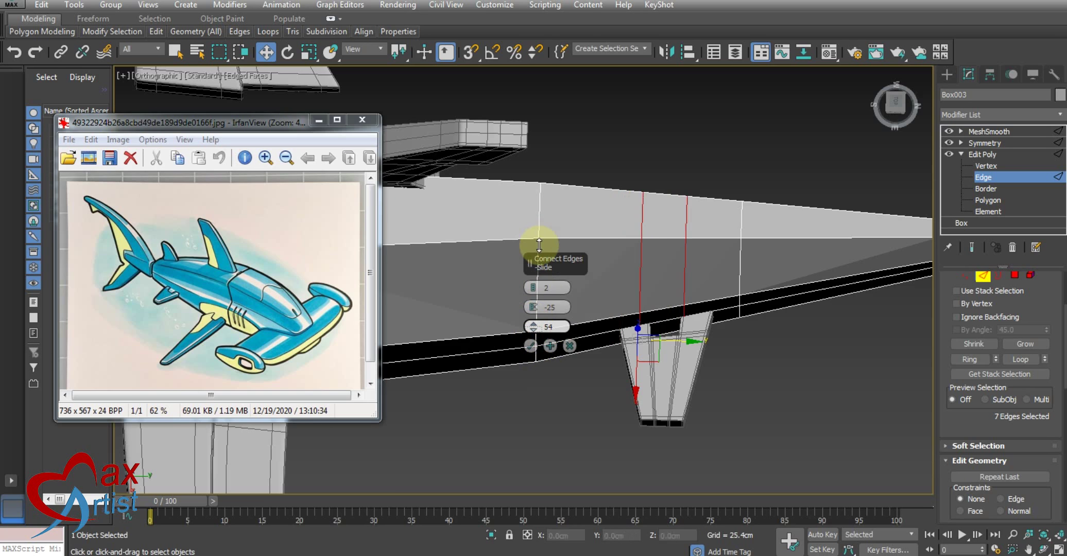
mouse_move(539, 307)
mouse_down()
mouse_move(546, 370)
mouse_move(549, 266)
mouse_up()
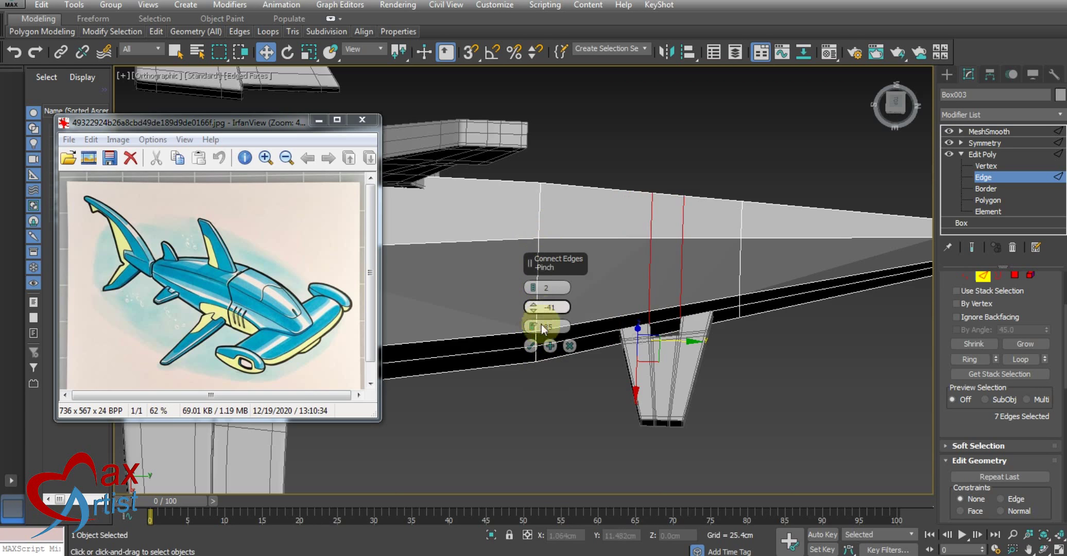
click(531, 346)
middle_drag(642, 274, 636, 268)
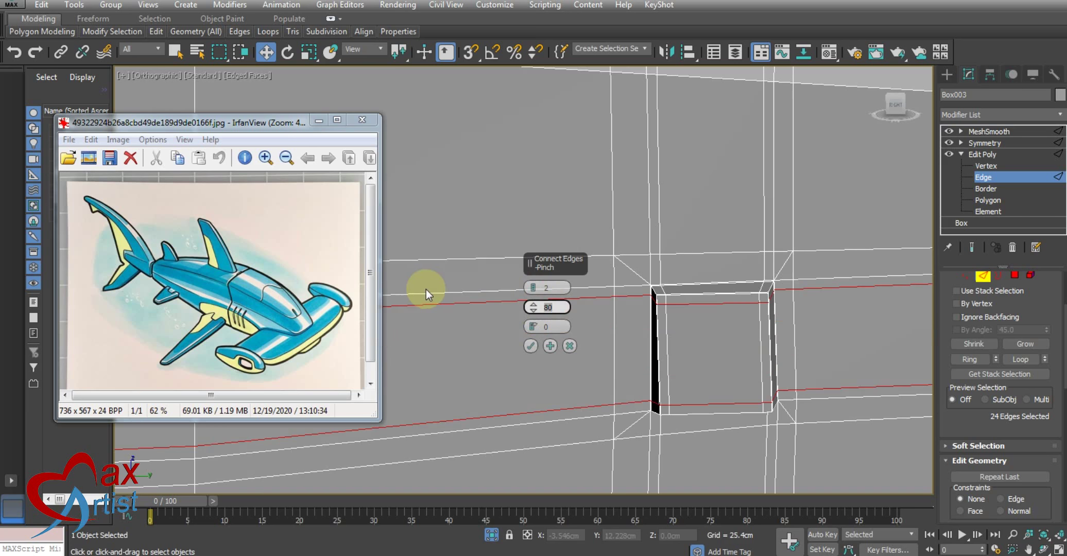
Apply the support loops and select the edge runs framing the square patch, then deselect.
click(532, 344)
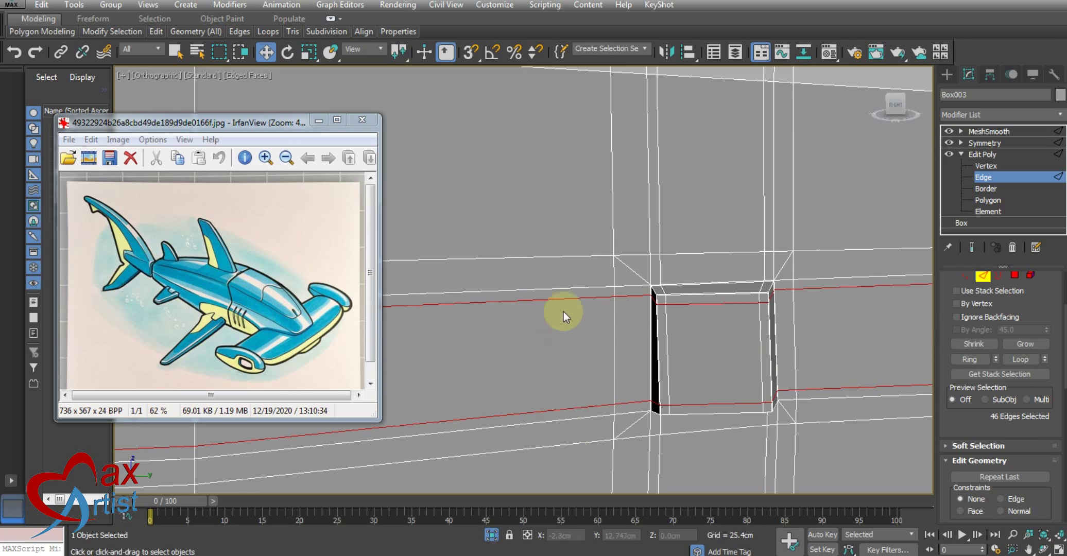
double_click(648, 269)
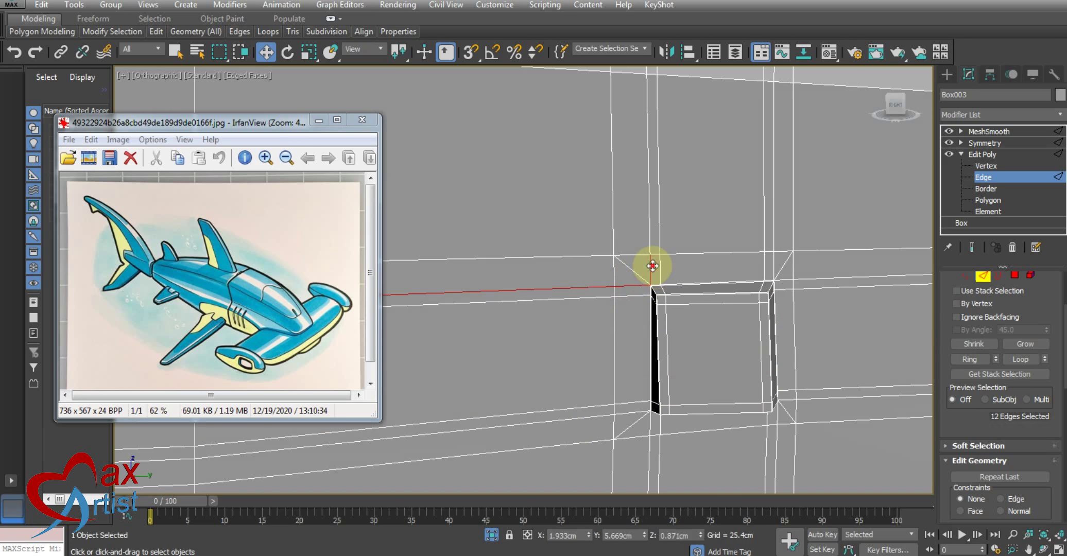
ctrl+double_click(776, 262)
ctrl+double_click(830, 278)
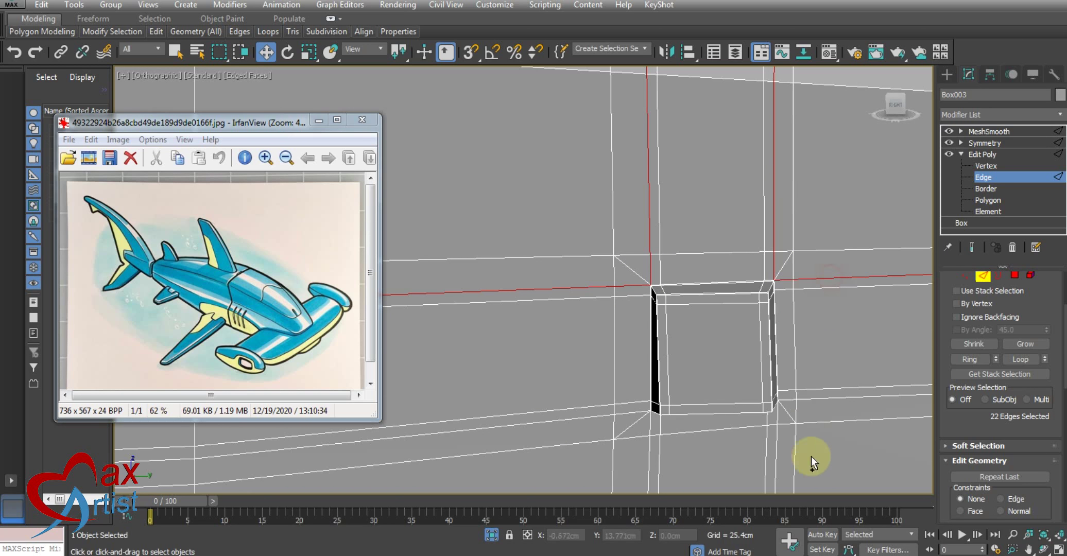
ctrl+double_click(813, 402)
ctrl+double_click(775, 441)
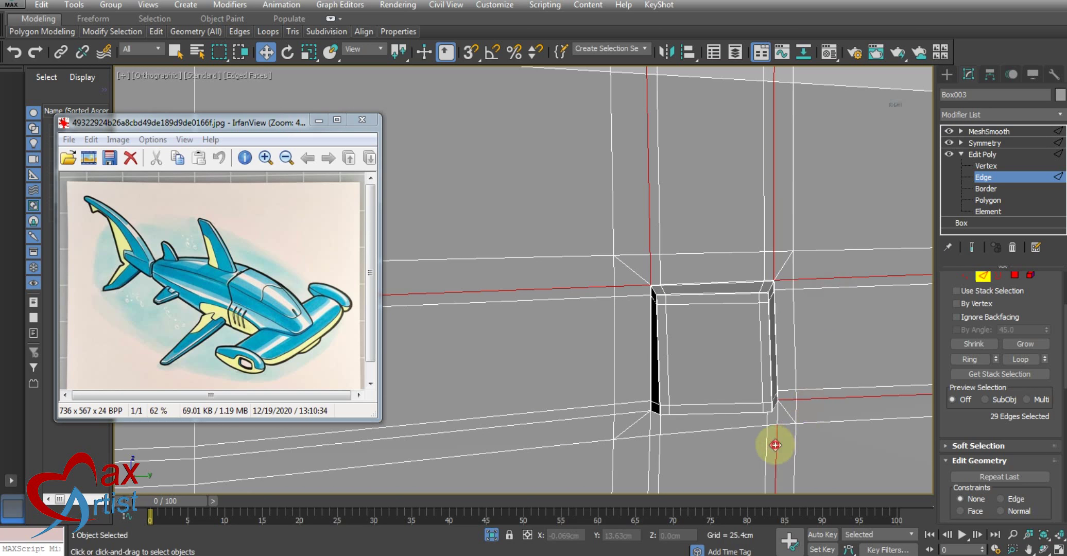
ctrl+double_click(651, 455)
ctrl+double_click(627, 415)
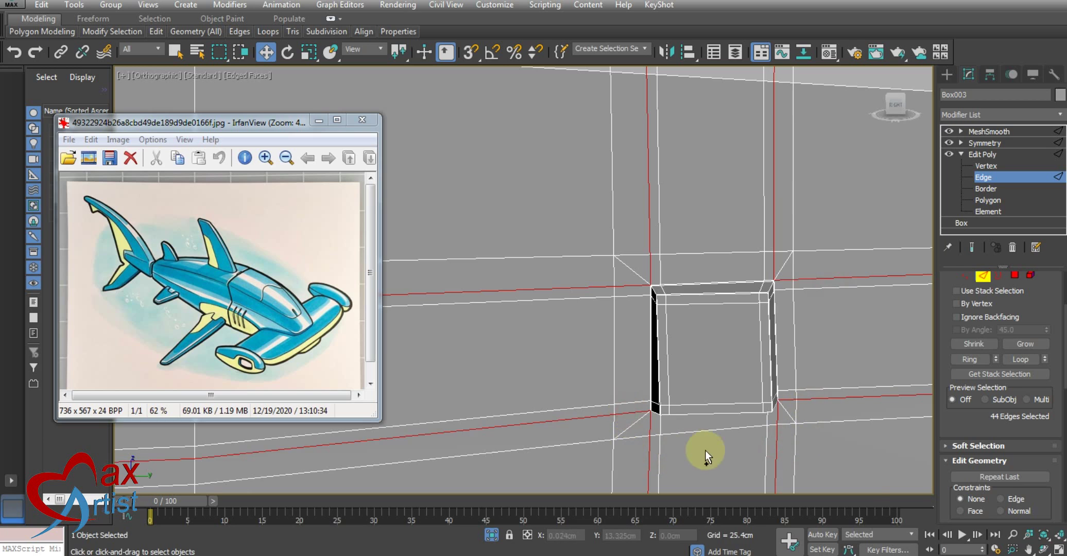
middle_drag(704, 450, 683, 409)
click(682, 409)
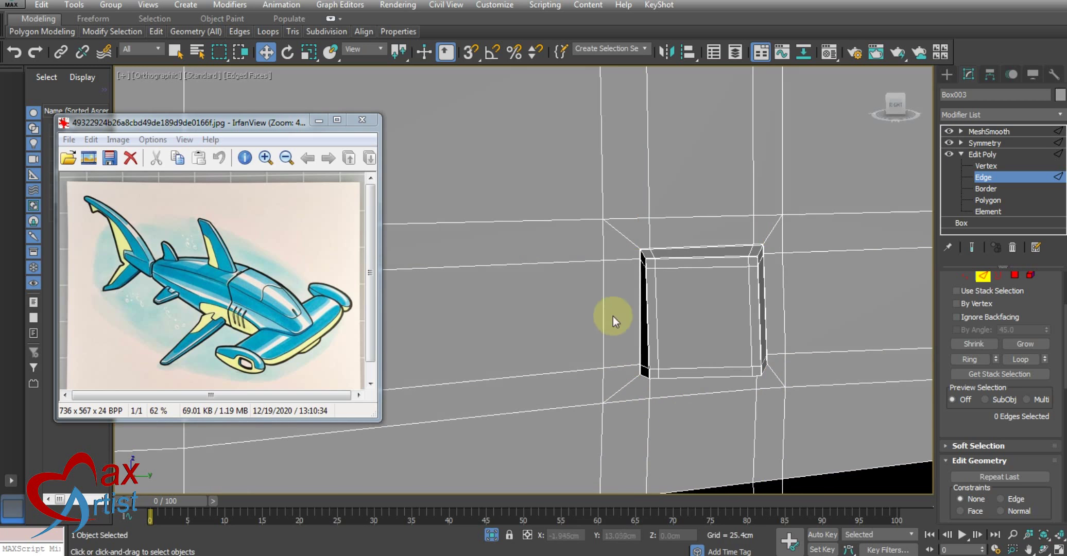
scroll(612, 316, down, 3)
alt+middle_drag(597, 229, 635, 307)
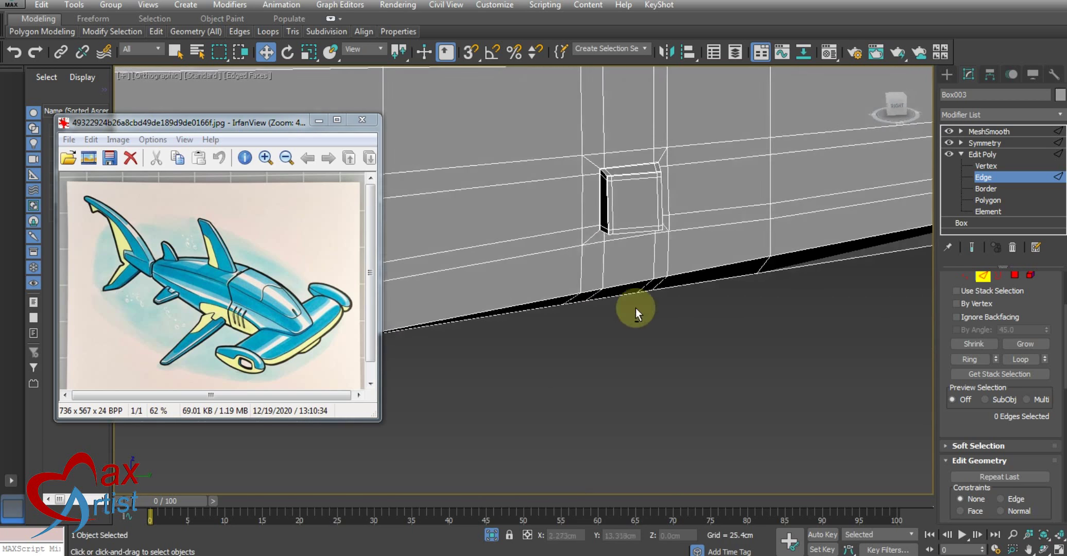
Return to the hull's MeshSmooth level and turn off edged faces.
click(980, 154)
click(995, 134)
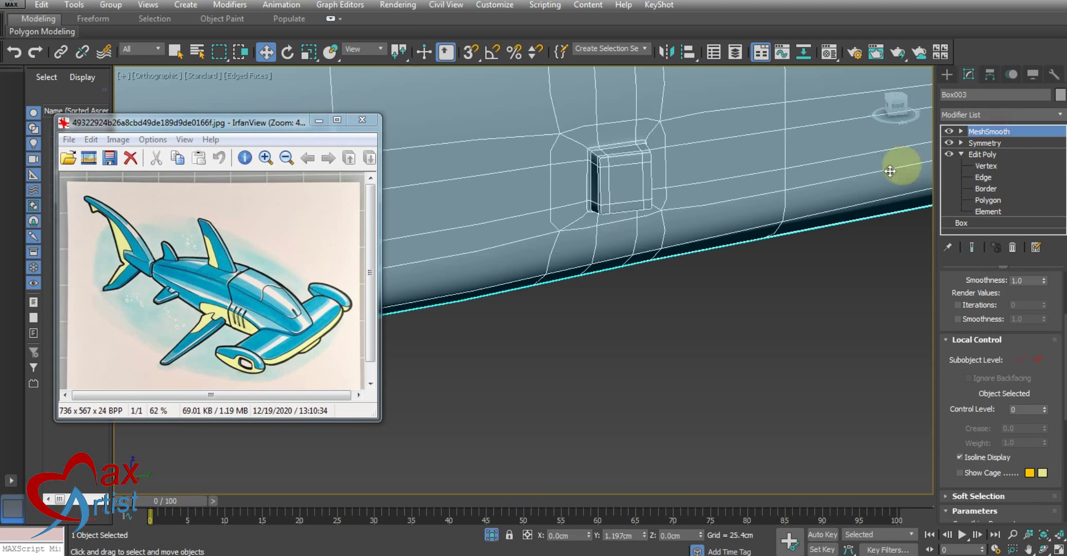
middle_drag(523, 173, 560, 335)
scroll(712, 303, down, 2)
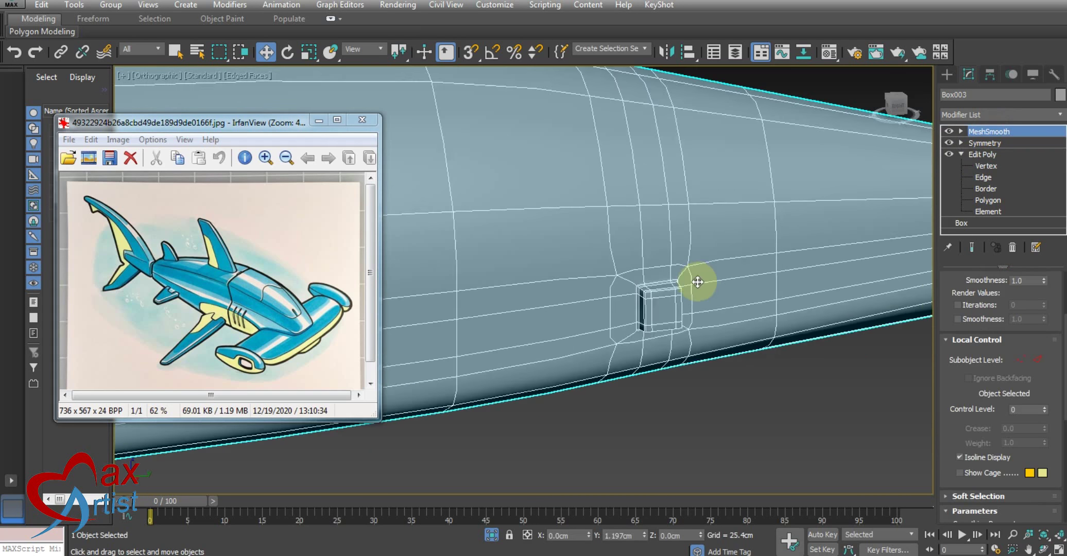
key(F4)
Isolate the hull and fin and orbit around the whole shark.
click(492, 537)
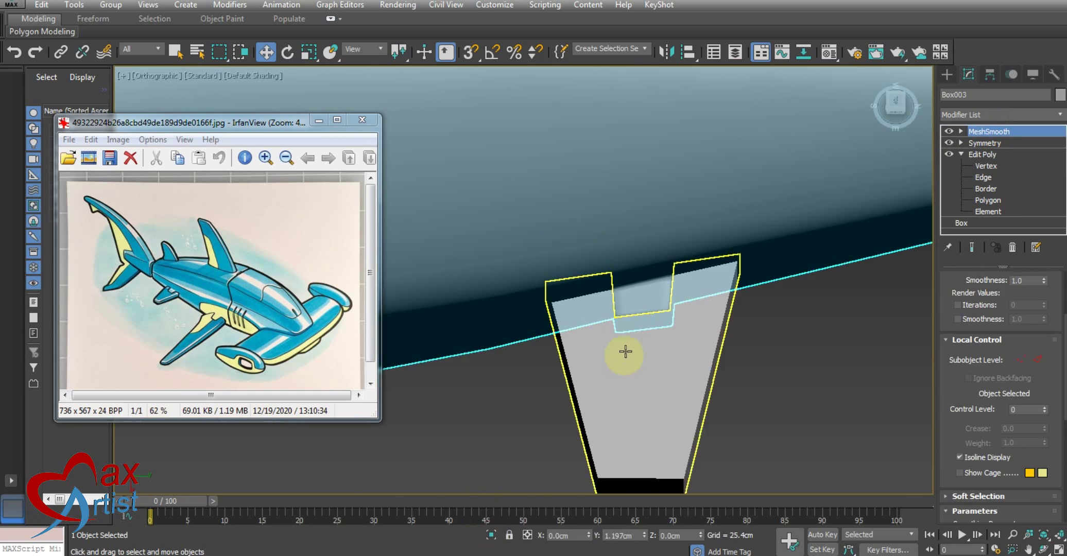
scroll(618, 350, down, 3)
mouse_move(634, 392)
alt+middle_down()
mouse_move(664, 351)
mouse_move(702, 391)
alt+middle_up()
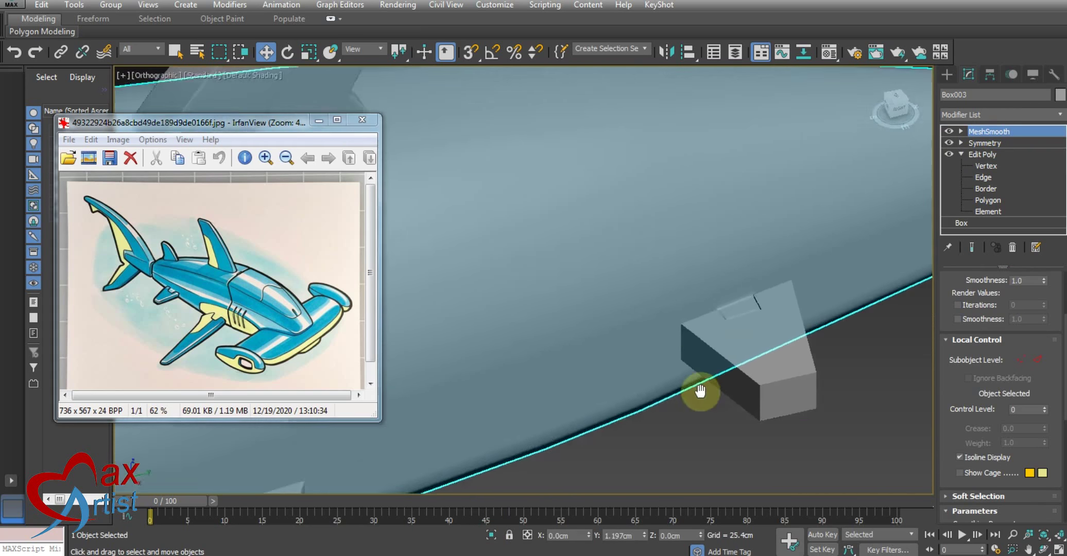
scroll(679, 328, down, 3)
mouse_move(678, 328)
alt+middle_down()
mouse_move(642, 317)
mouse_move(682, 344)
mouse_move(648, 319)
mouse_move(650, 336)
mouse_move(710, 295)
mouse_move(703, 334)
mouse_move(714, 321)
mouse_move(688, 284)
mouse_move(636, 365)
alt+middle_up()
scroll(710, 343, up, 4)
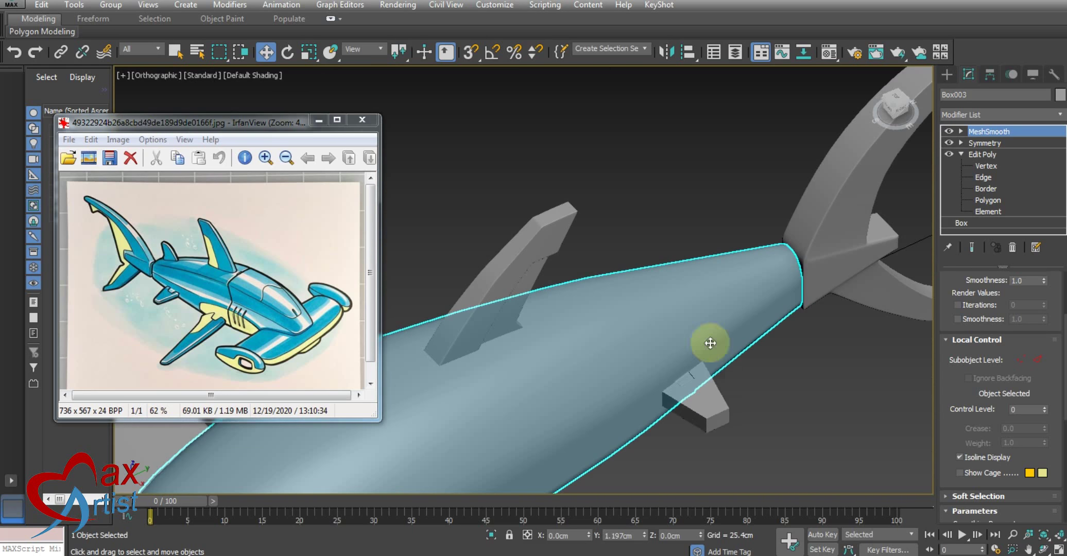
Add a MeshSmooth modifier over Edit Poly on the small fin Box007.
click(695, 385)
alt+middle_drag(767, 357, 877, 265)
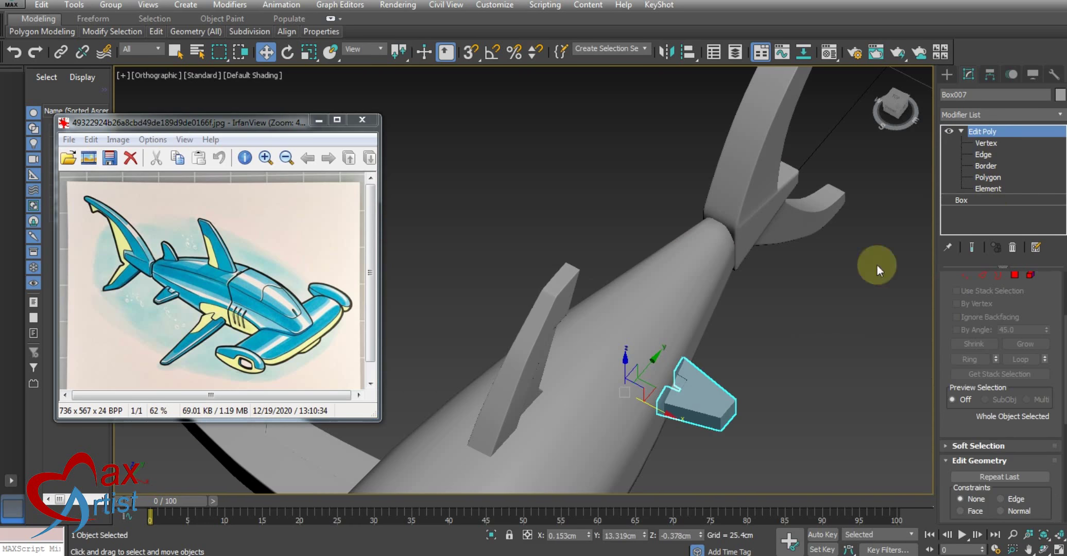
click(1002, 115)
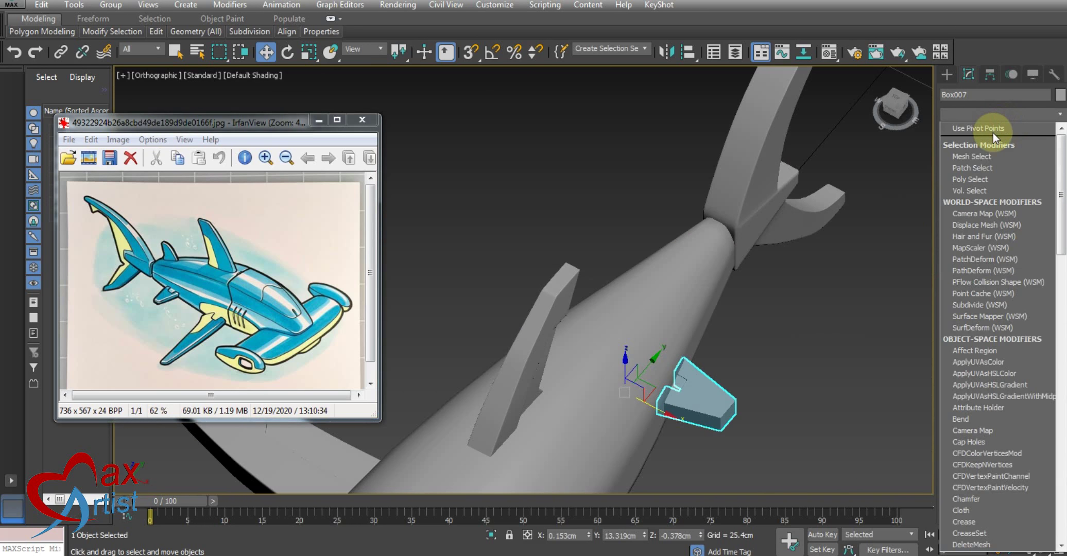
scroll(992, 132, down, 2)
scroll(992, 132, down, 5)
scroll(993, 132, down, 8)
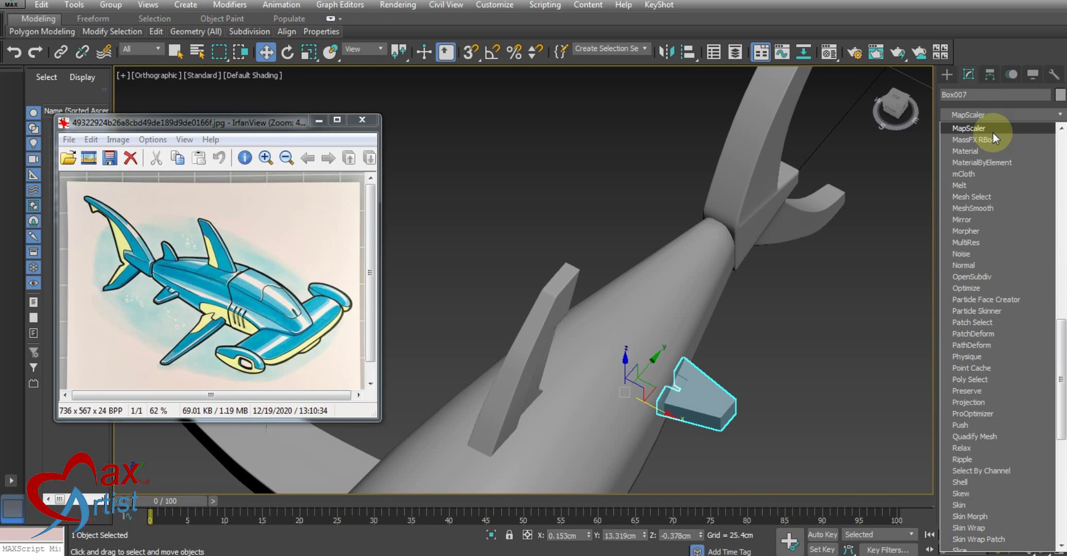
click(993, 208)
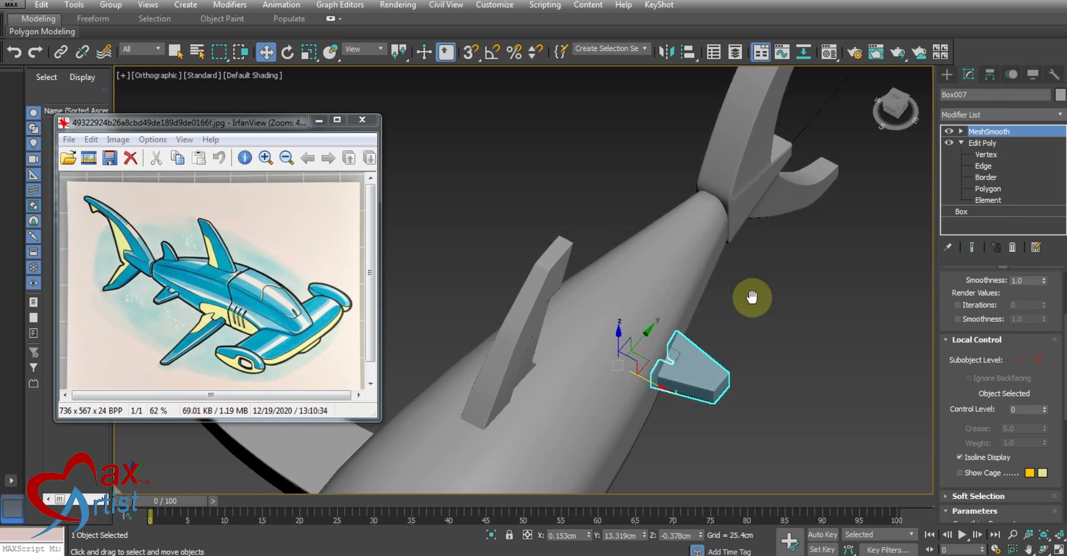
Inspect the shark, selecting the hull, tall dorsal fin, then the small fin again.
mouse_move(695, 382)
middle_down()
mouse_move(695, 279)
mouse_move(702, 293)
mouse_move(731, 281)
mouse_move(562, 307)
mouse_move(619, 278)
mouse_move(548, 219)
middle_up()
click(524, 318)
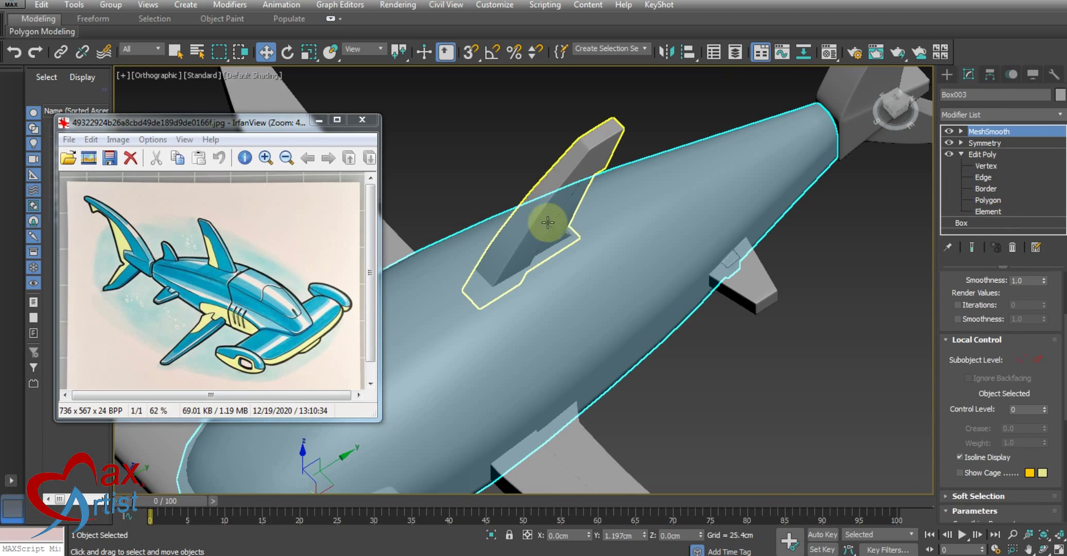
click(543, 179)
mouse_move(741, 244)
alt+middle_down()
mouse_move(705, 281)
mouse_move(687, 376)
mouse_move(774, 336)
mouse_move(707, 295)
mouse_move(686, 399)
alt+middle_up()
click(707, 305)
scroll(690, 309, down, 5)
scroll(668, 319, up, 2)
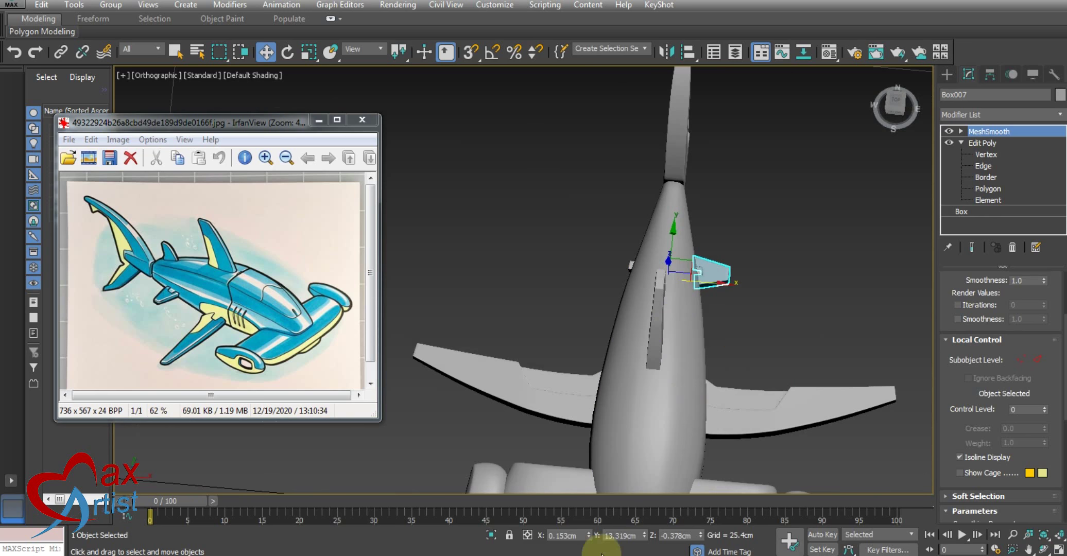
Zero the fin's X position and nudge its mesh element slightly sideways.
right_click(589, 535)
scroll(707, 300, up, 4)
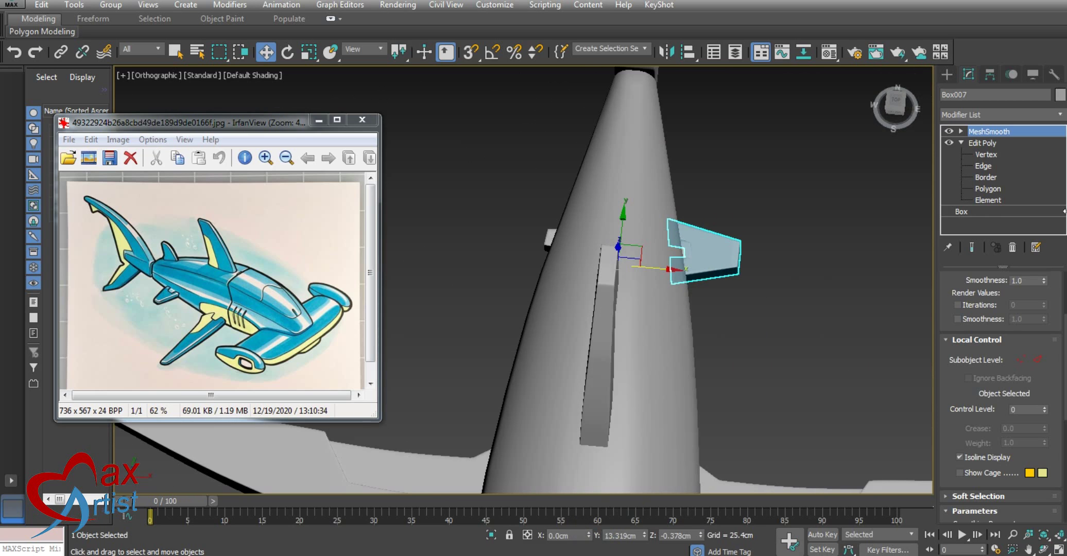
click(989, 200)
click(690, 242)
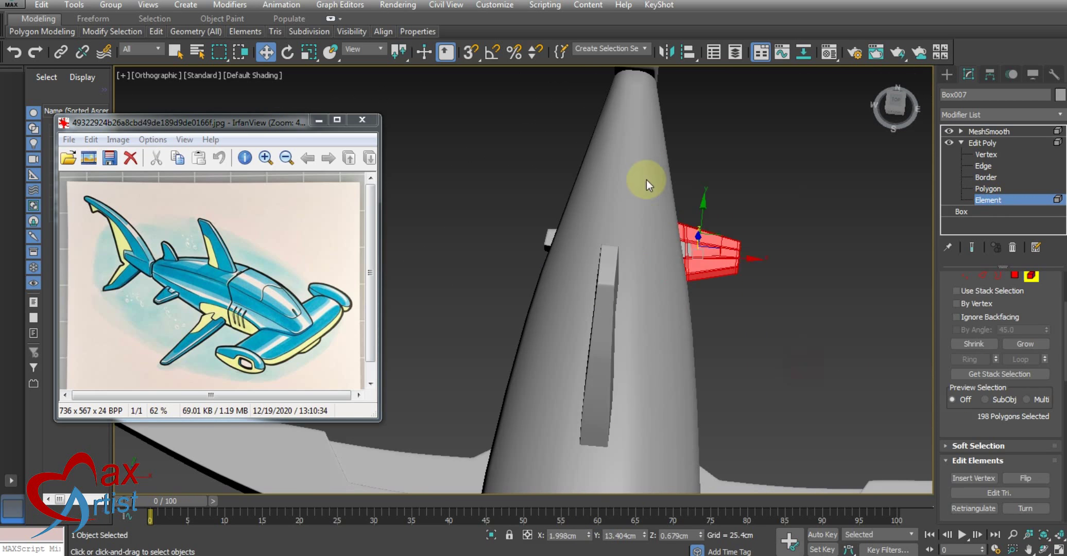
mouse_move(646, 180)
alt+middle_down()
mouse_move(689, 269)
mouse_move(622, 294)
mouse_move(638, 252)
alt+middle_up()
scroll(689, 269, up, 3)
key(F4)
scroll(639, 248, up, 1)
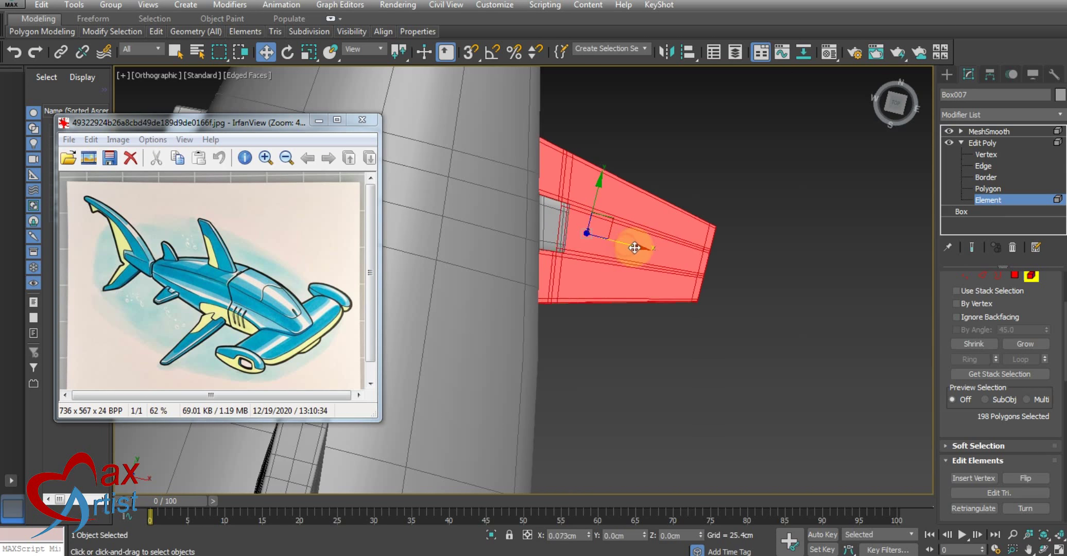
scroll(640, 248, up, 2)
drag(640, 248, 639, 250)
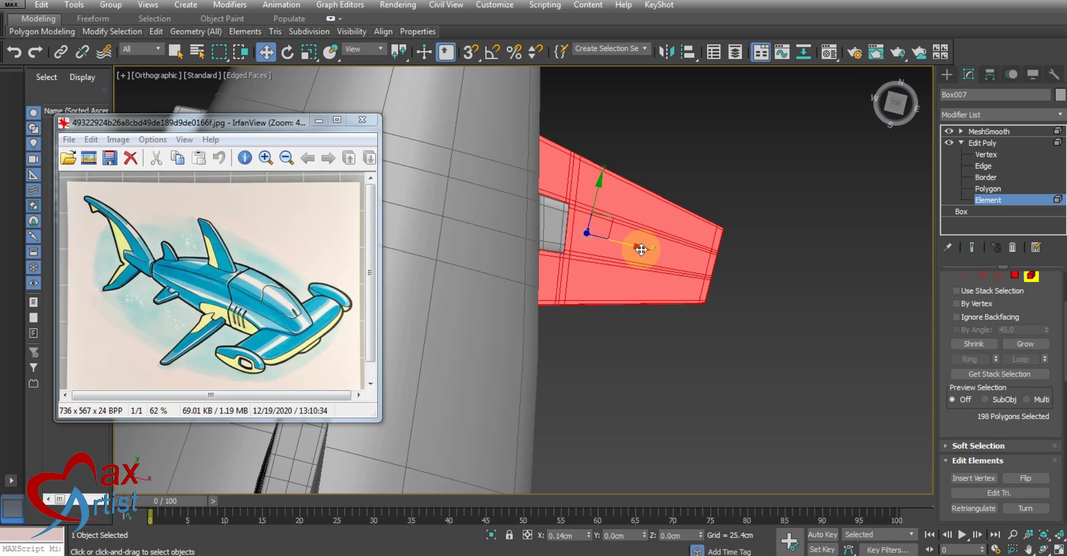
Add a Symmetry modifier above Edit Poly with a 0.01cm weld threshold.
click(987, 138)
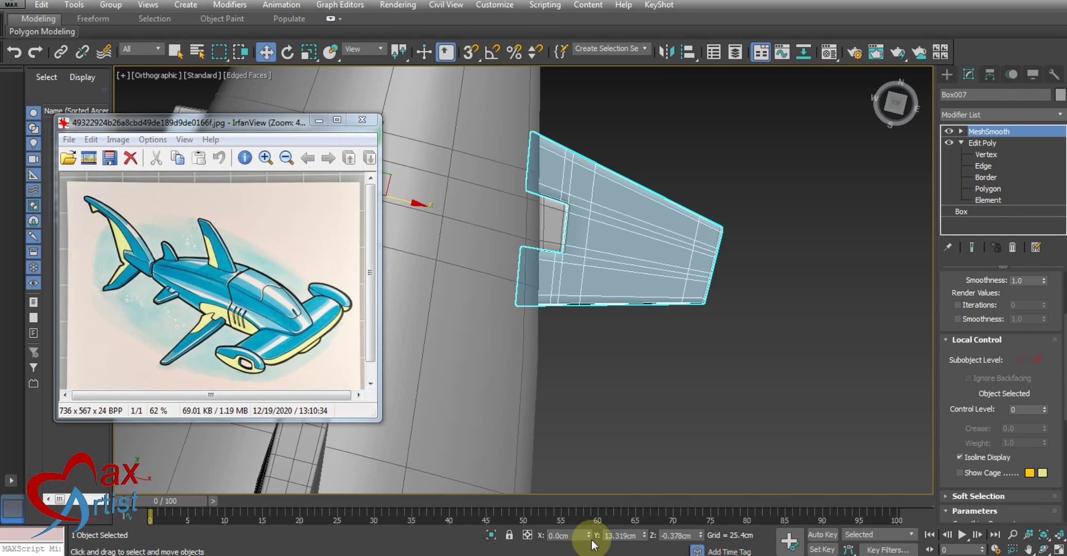
scroll(723, 311, down, 4)
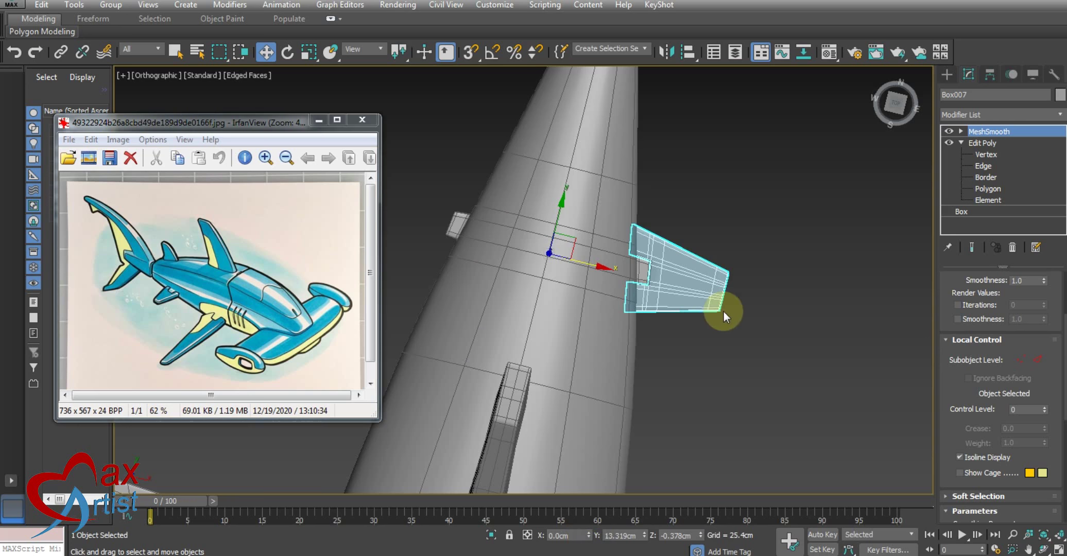
click(985, 144)
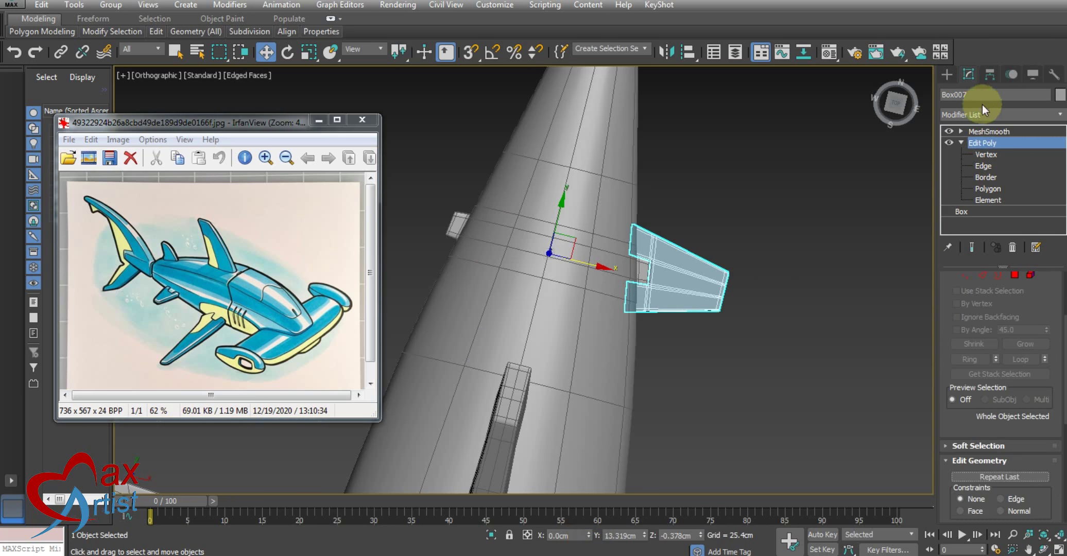
click(995, 115)
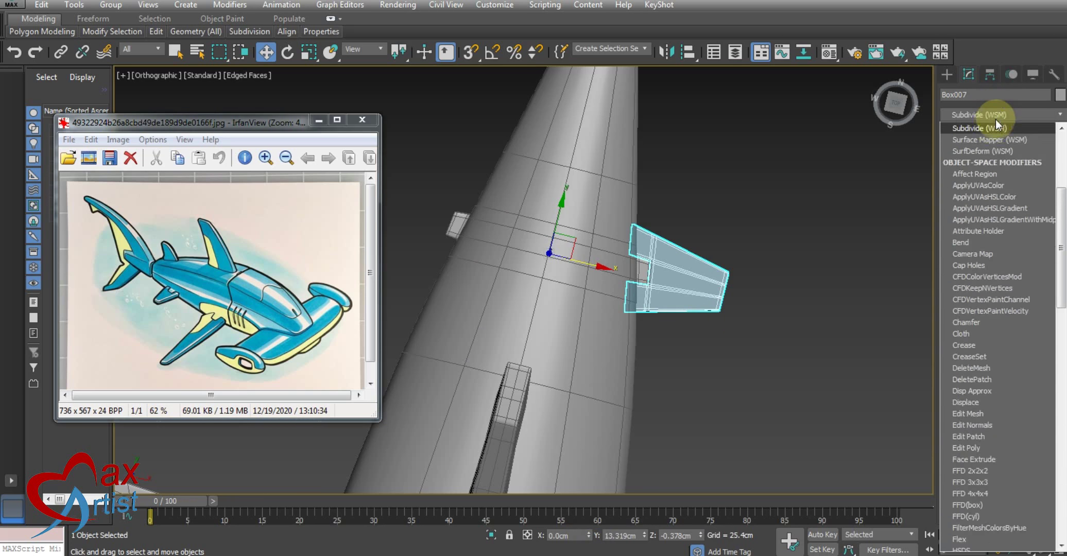
text(sym)
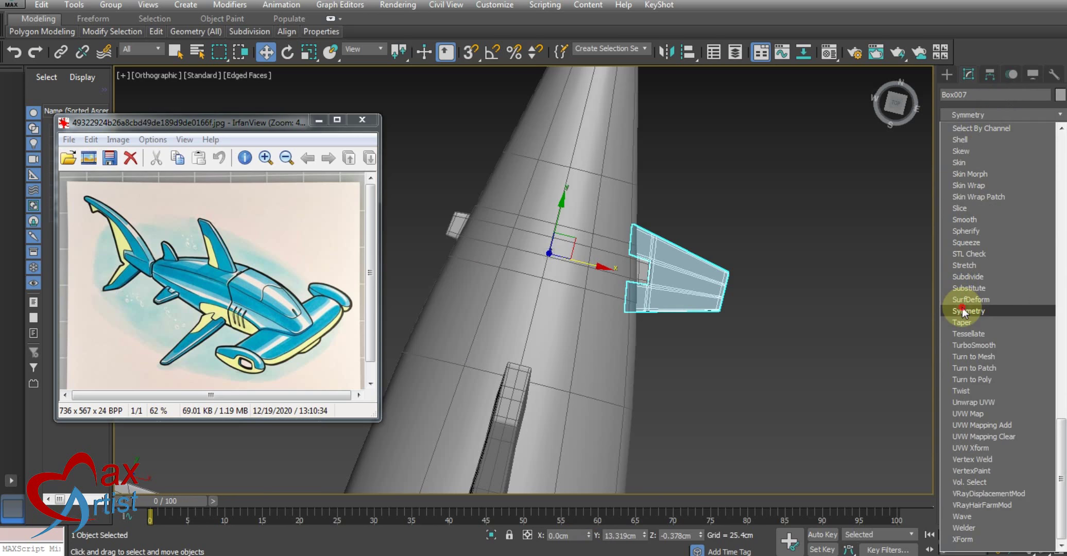
click(963, 311)
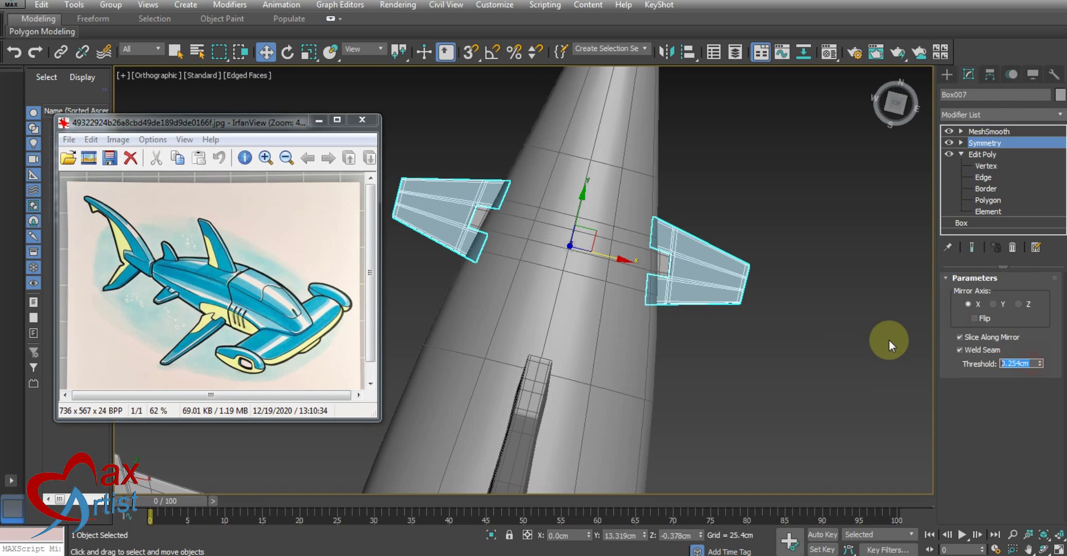
text(0.01)
key(Return)
Return to the MeshSmooth level and orbit to a side view of the shark.
click(988, 131)
scroll(624, 319, down, 3)
scroll(649, 260, down, 2)
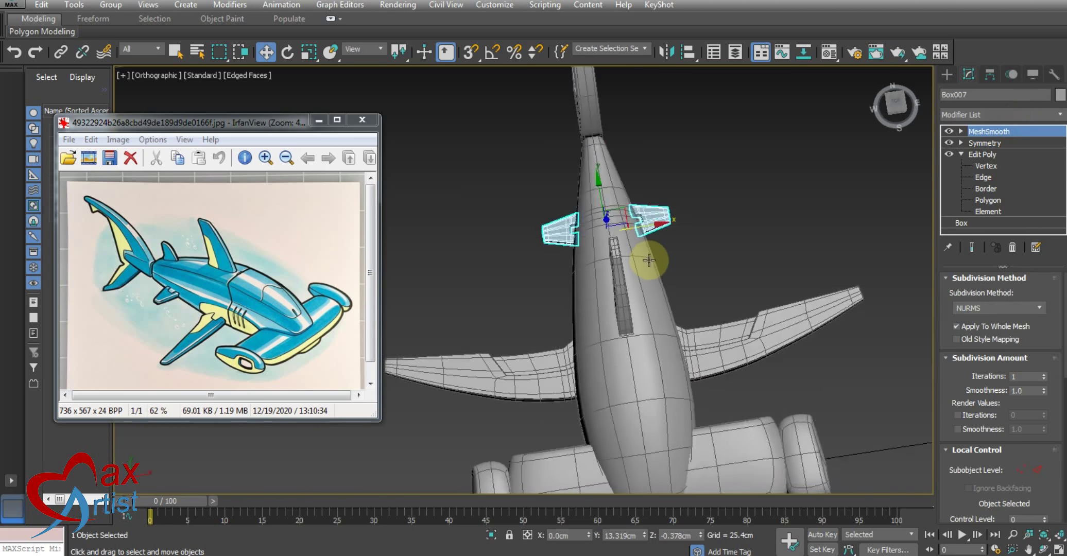
alt+middle_drag(649, 260, 617, 259)
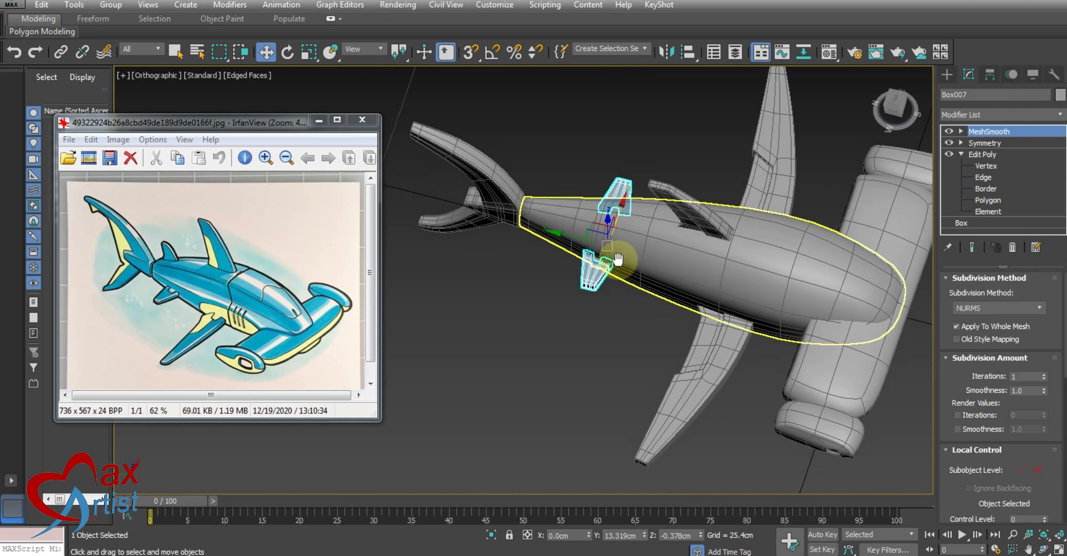
Inspect the hull from several angles and select the tall dorsal fin.
click(646, 246)
scroll(647, 245, up, 3)
middle_drag(647, 245, 648, 327)
scroll(620, 314, up, 2)
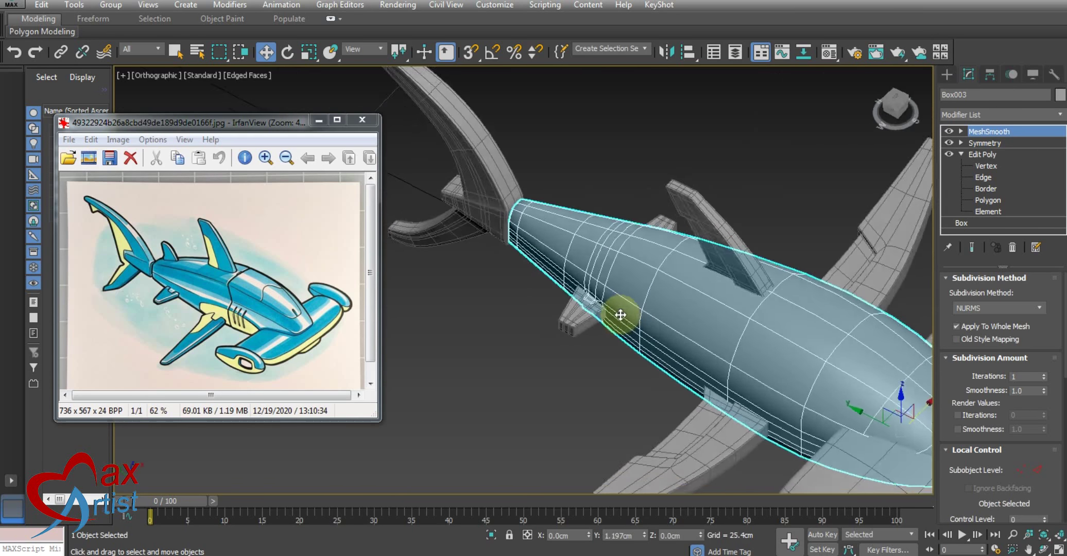
scroll(620, 314, down, 2)
alt+middle_drag(614, 279, 659, 310)
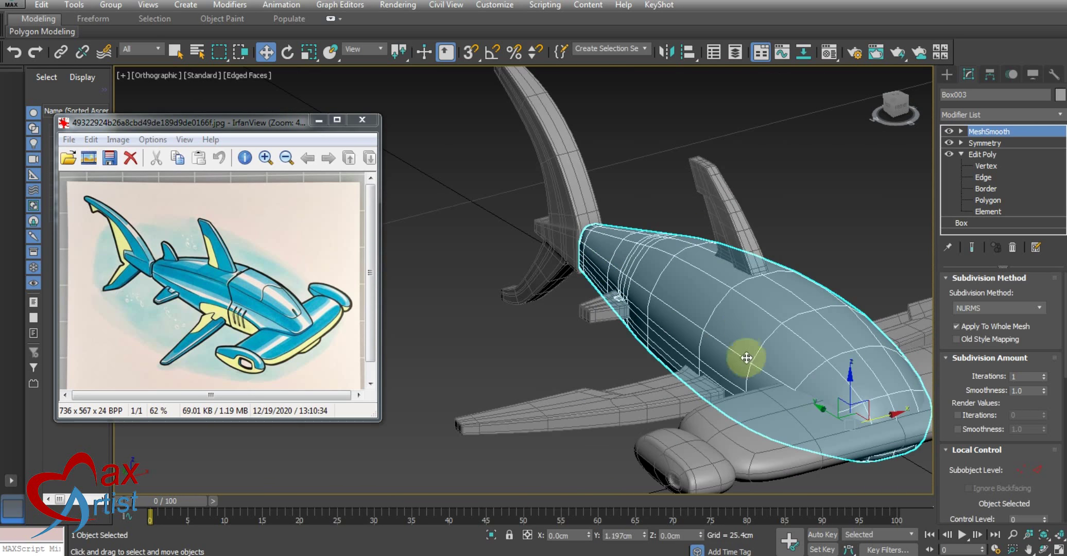
scroll(678, 293, up, 1)
scroll(634, 256, up, 3)
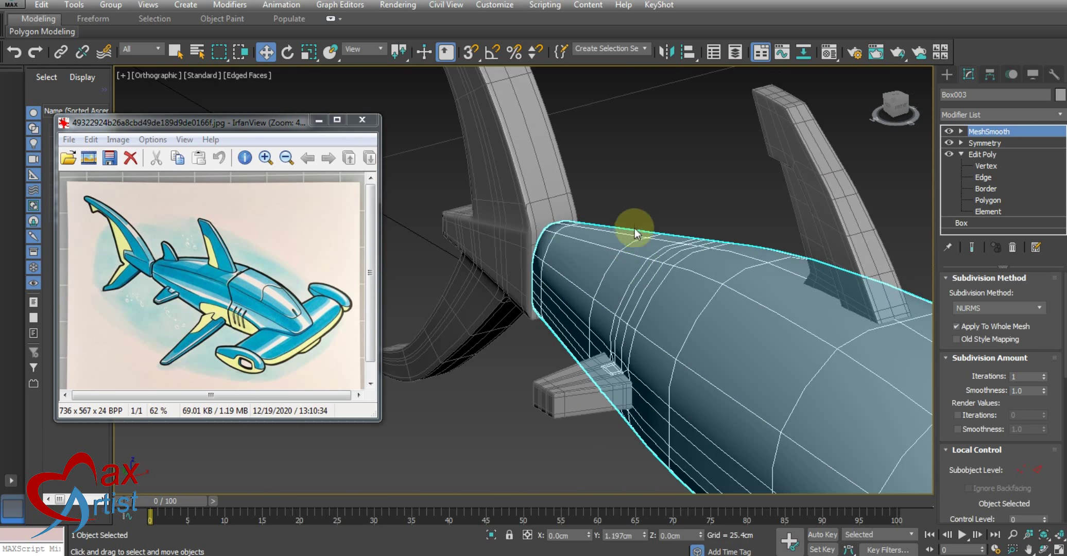
alt+middle_drag(629, 271, 604, 270)
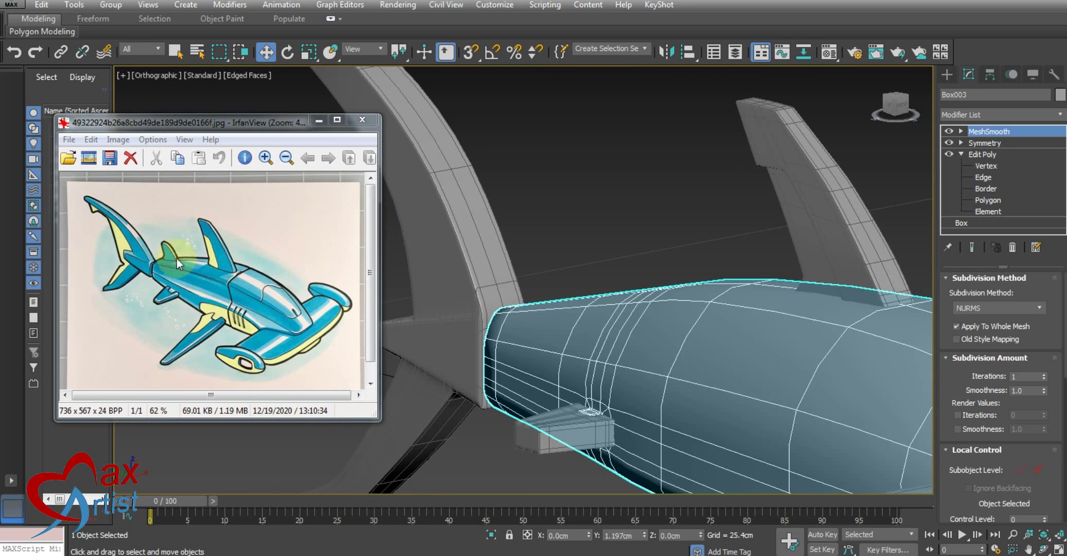
alt+middle_drag(676, 268, 782, 265)
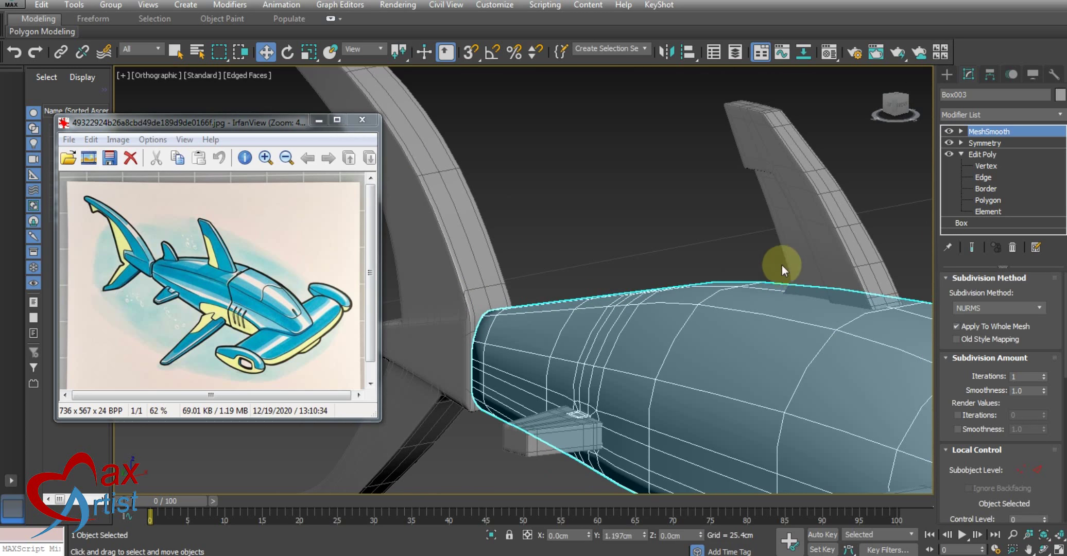
click(802, 232)
scroll(801, 231, down, 4)
scroll(867, 258, up, 2)
scroll(782, 255, up, 1)
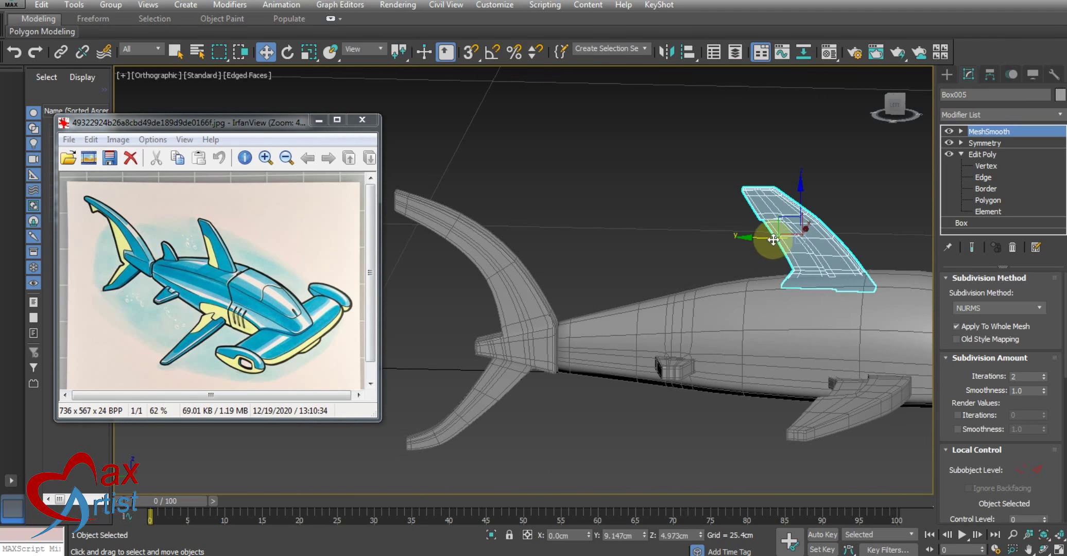
Drag out a copy of the dorsal fin and orbit to a side view.
shift+drag(773, 240, 617, 260)
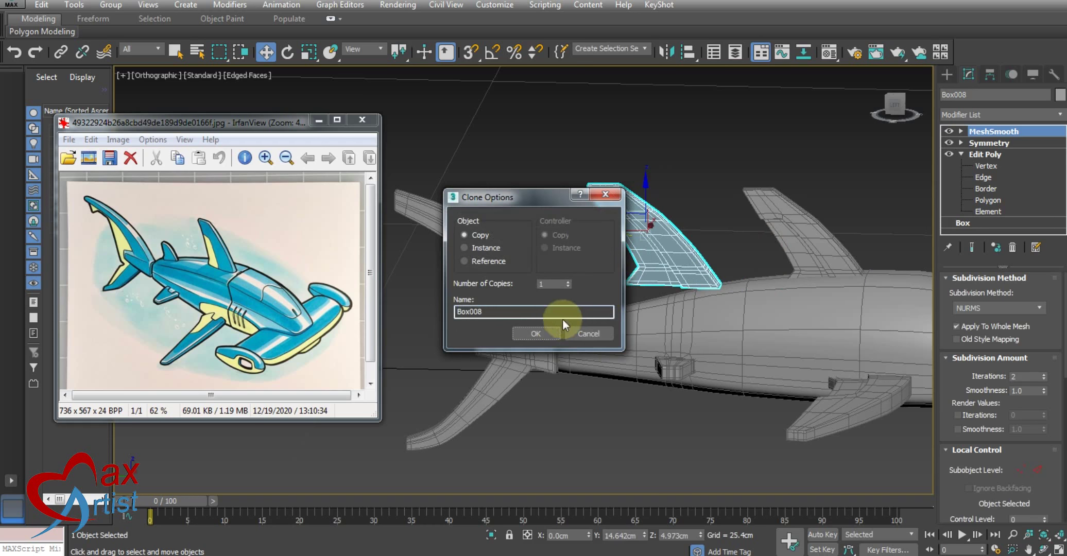
click(538, 333)
mouse_move(631, 327)
alt+middle_down()
mouse_move(562, 338)
mouse_move(536, 322)
alt+middle_up()
scroll(536, 321, up, 1)
scroll(607, 288, up, 2)
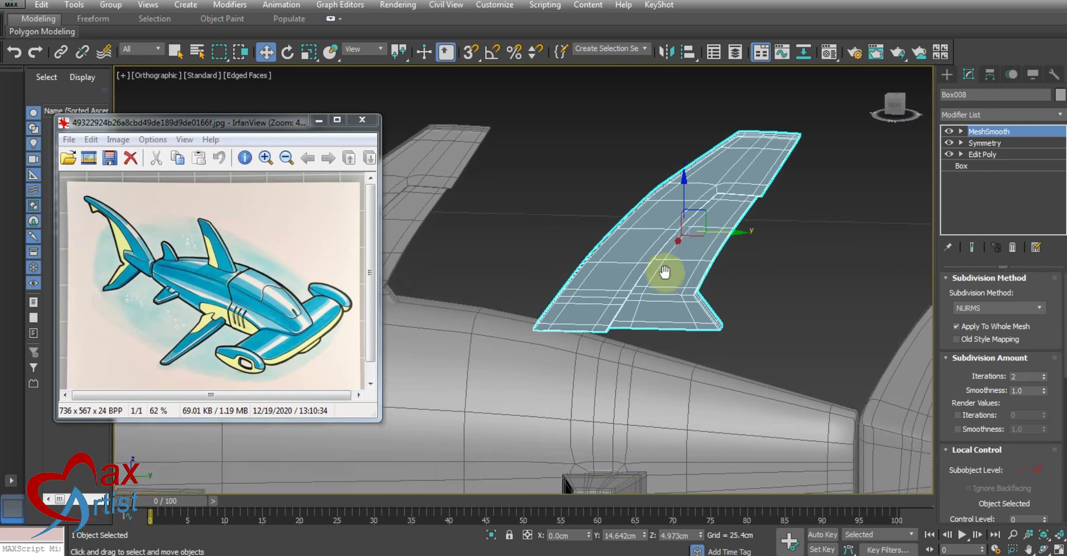
scroll(649, 241, up, 2)
mouse_move(649, 241)
alt+middle_down()
mouse_move(674, 350)
mouse_move(662, 295)
alt+middle_up()
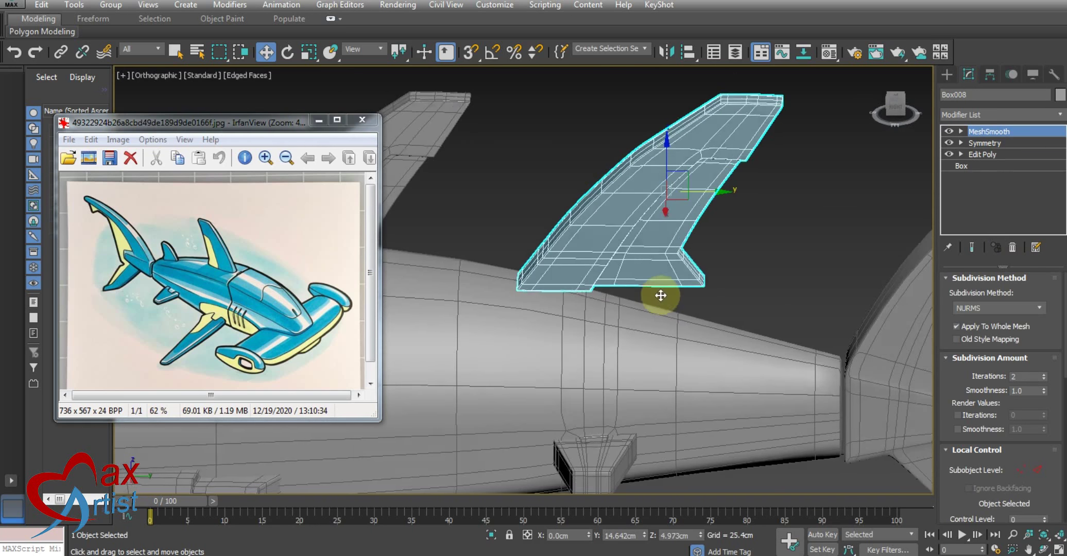
middle_drag(780, 277, 781, 281)
Uniformly scale the copied fin down to about half size.
key(r)
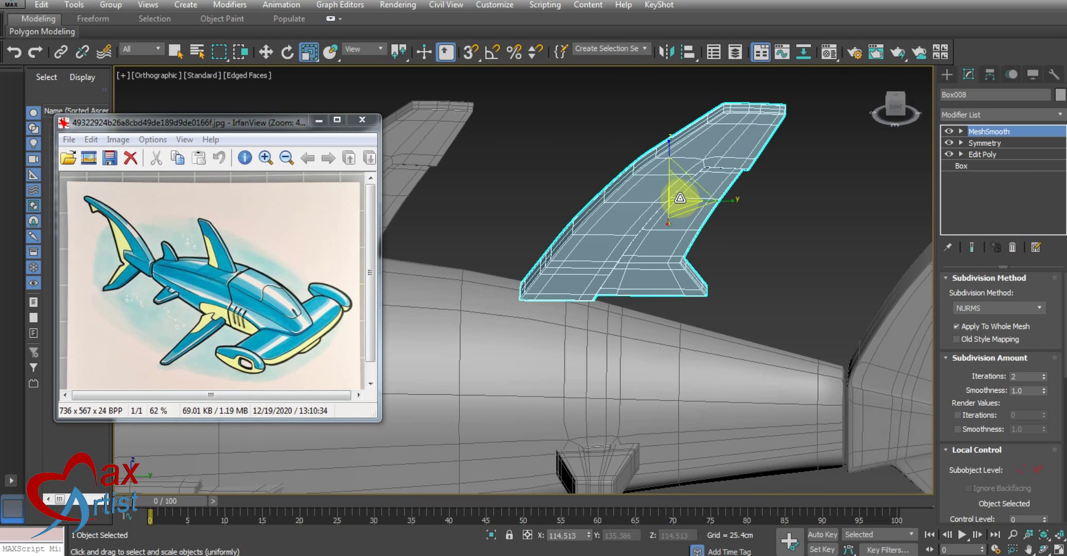
drag(671, 199, 687, 274)
mouse_move(687, 275)
alt+middle_down()
mouse_move(710, 262)
mouse_move(665, 262)
alt+middle_up()
key(w)
key(alt+w)
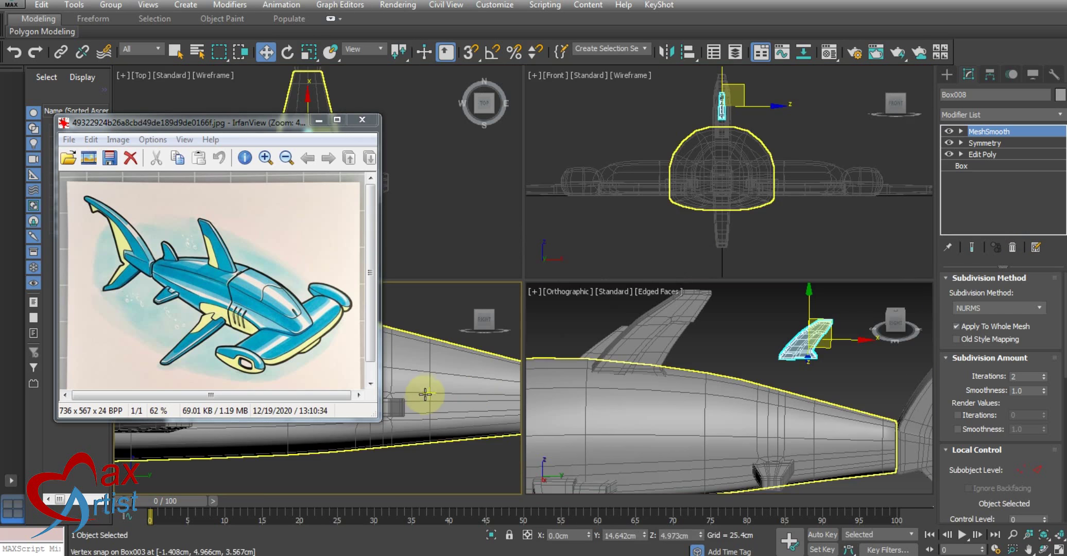
key(alt+w)
Move the small fin down onto the hull and slide it back along the shark's back.
middle_drag(543, 414, 550, 423)
scroll(628, 334, down, 5)
scroll(636, 317, up, 2)
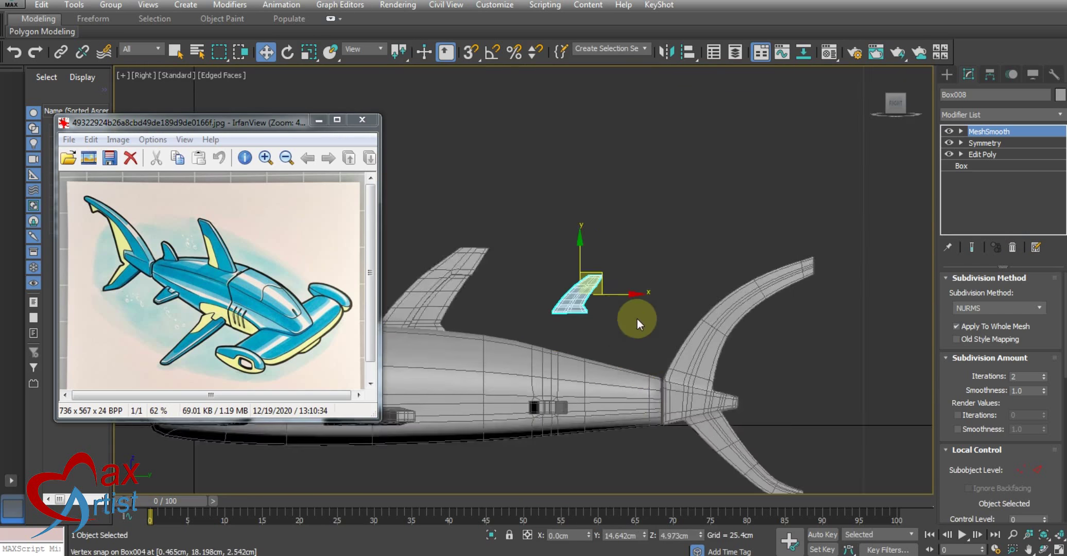
scroll(637, 318, up, 2)
mouse_move(552, 307)
middle_down()
mouse_move(669, 226)
mouse_move(728, 223)
middle_up()
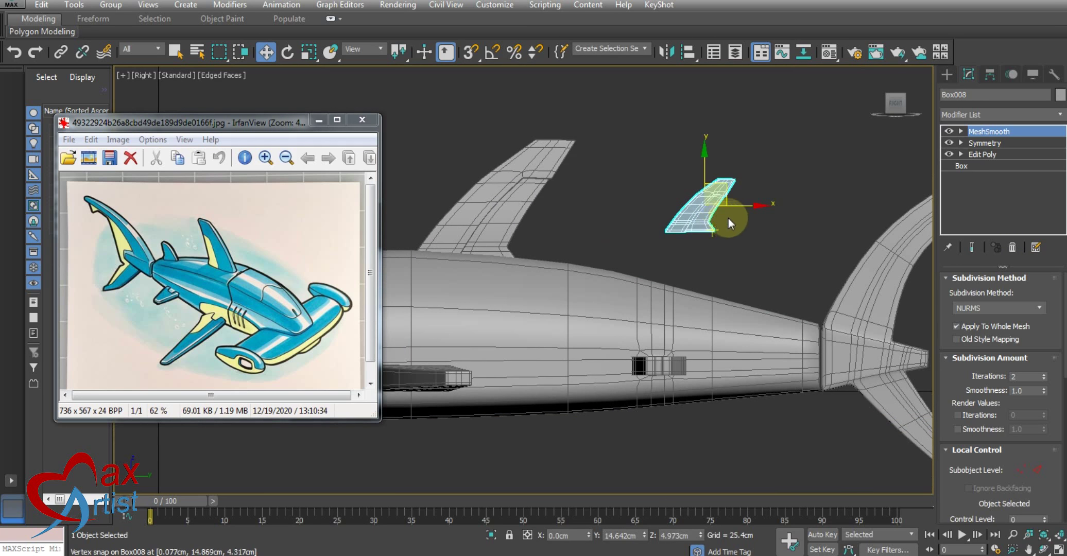
mouse_move(701, 167)
mouse_down()
mouse_move(709, 258)
mouse_move(707, 239)
mouse_up()
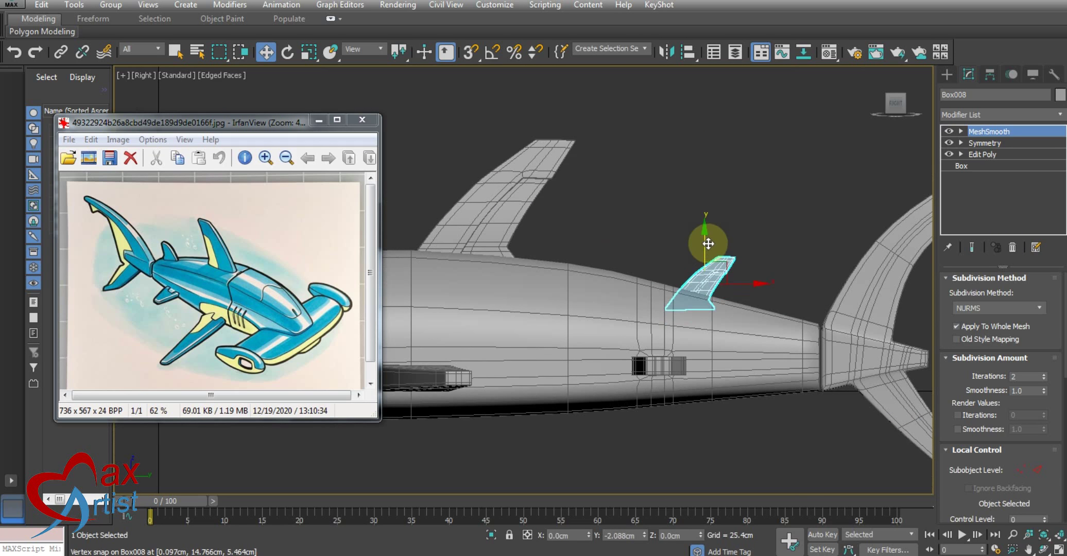
drag(757, 292, 794, 301)
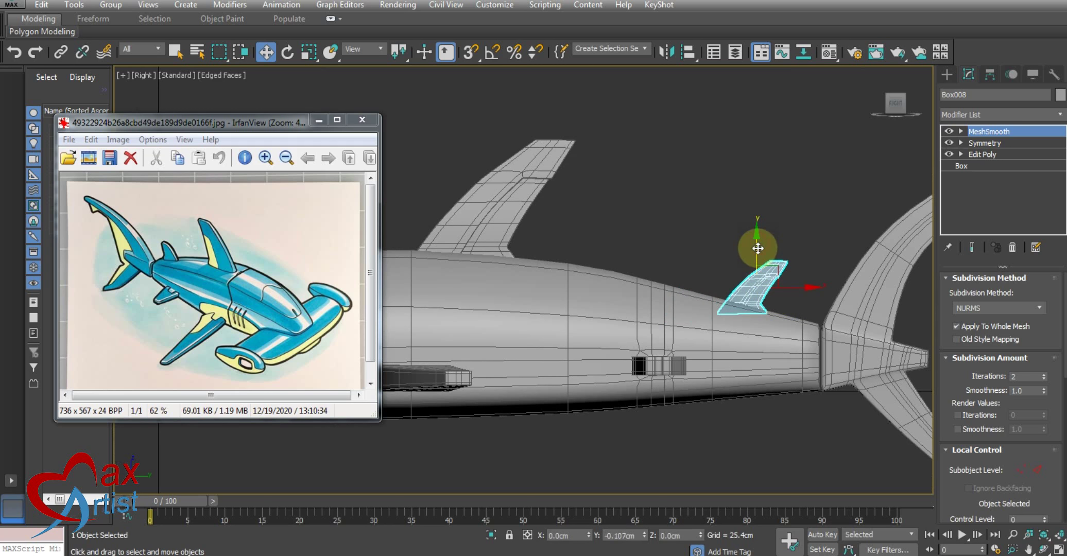
drag(758, 244, 760, 247)
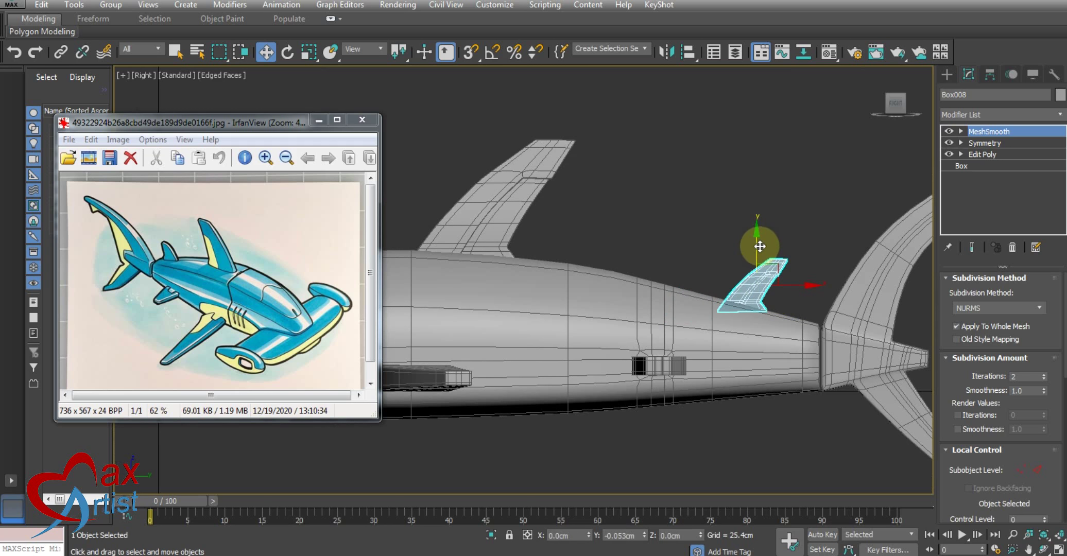
Slide the fin further toward the tail and lower it onto the hull surface.
middle_drag(775, 310, 683, 281)
scroll(655, 296, down, 3)
scroll(654, 296, up, 5)
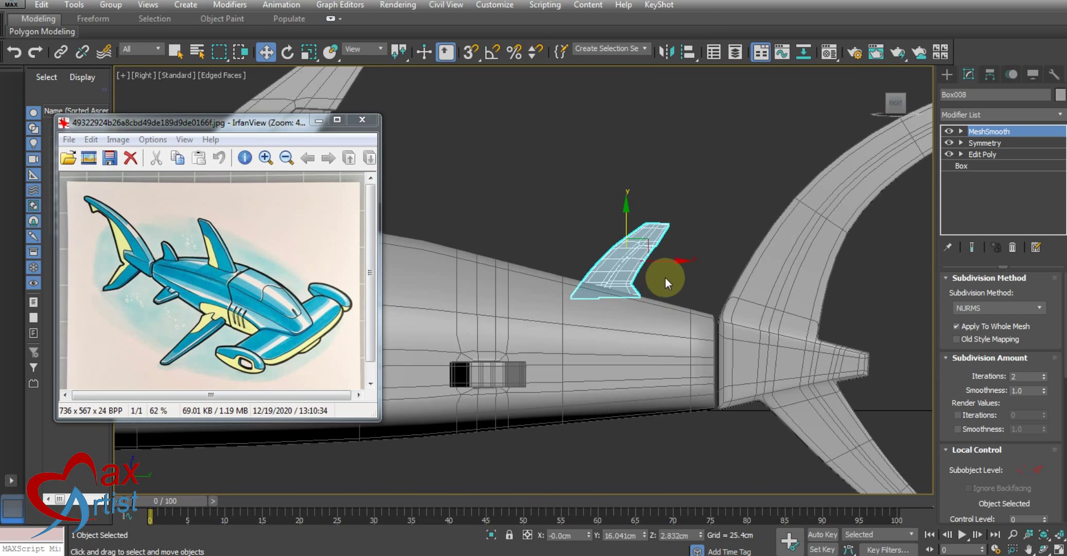
drag(664, 263, 715, 268)
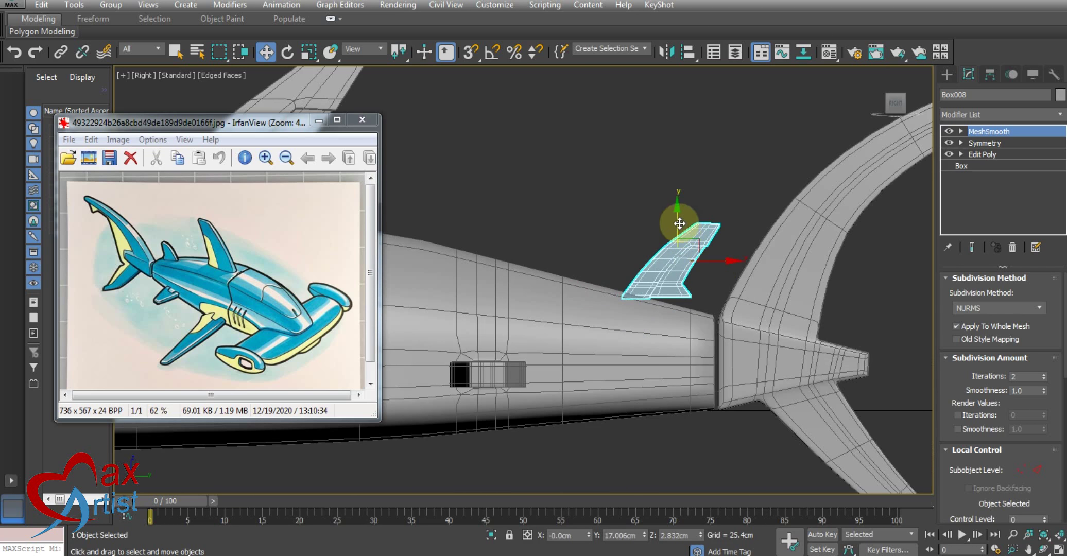
drag(679, 223, 681, 233)
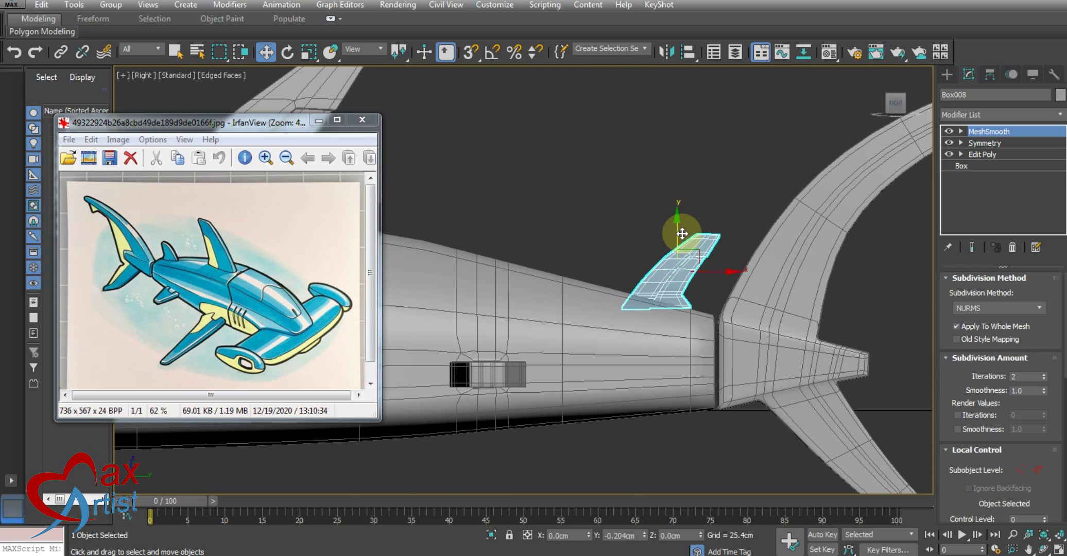
scroll(684, 235, down, 3)
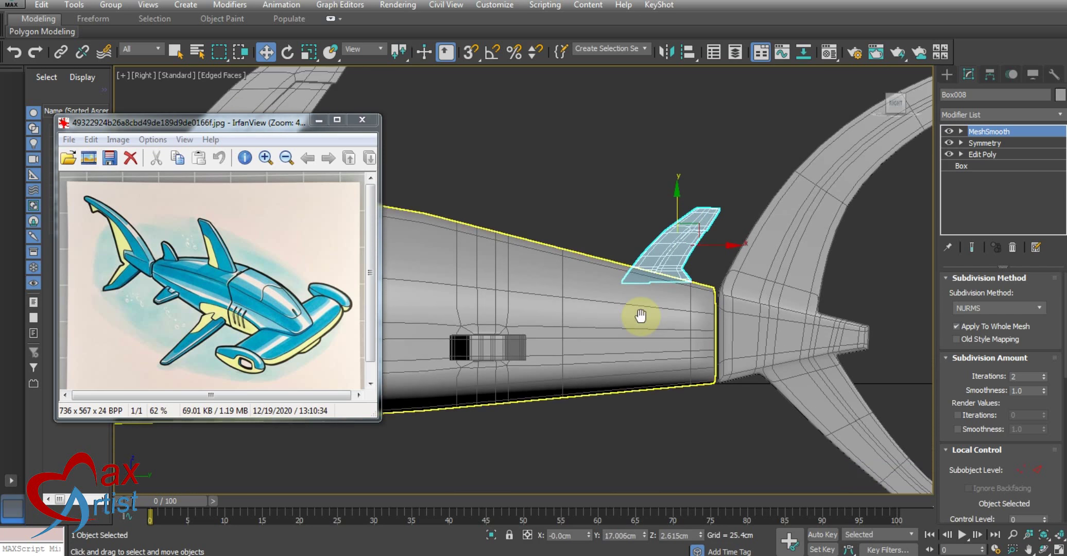
key(alt+w)
key(alt+w)
mouse_move(717, 357)
alt+middle_down()
mouse_move(705, 446)
mouse_move(654, 352)
mouse_move(695, 447)
alt+middle_up()
scroll(674, 278, up, 3)
mouse_move(674, 279)
middle_down()
mouse_move(757, 330)
mouse_move(687, 281)
middle_up()
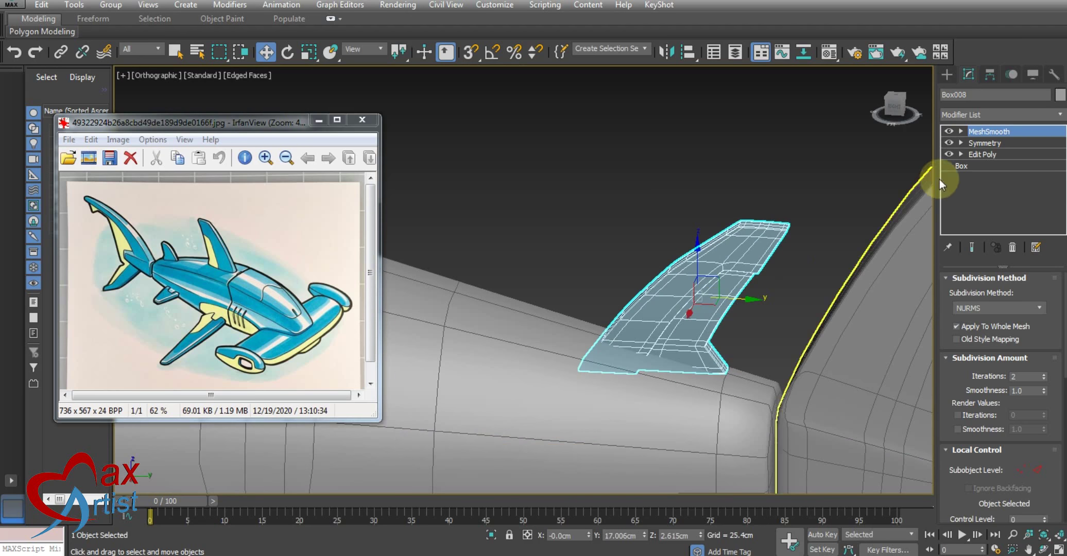
Expand Edit Poly and switch the small fin to Polygon sub-object level.
click(961, 154)
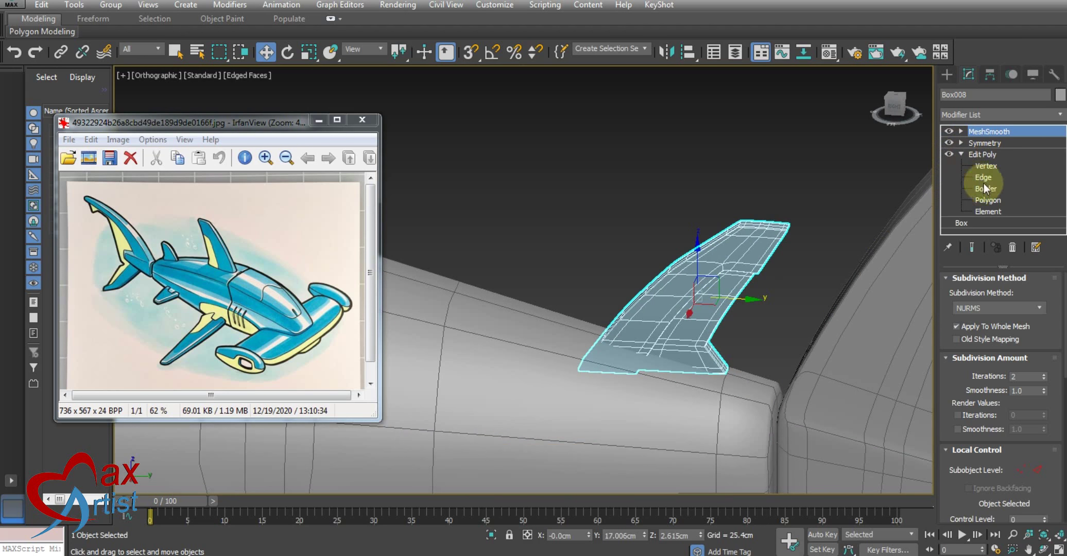
mouse_move(676, 332)
alt+middle_down()
mouse_move(638, 305)
mouse_move(671, 262)
mouse_move(697, 281)
mouse_move(636, 324)
mouse_move(679, 278)
mouse_move(761, 309)
alt+middle_up()
scroll(698, 305, up, 3)
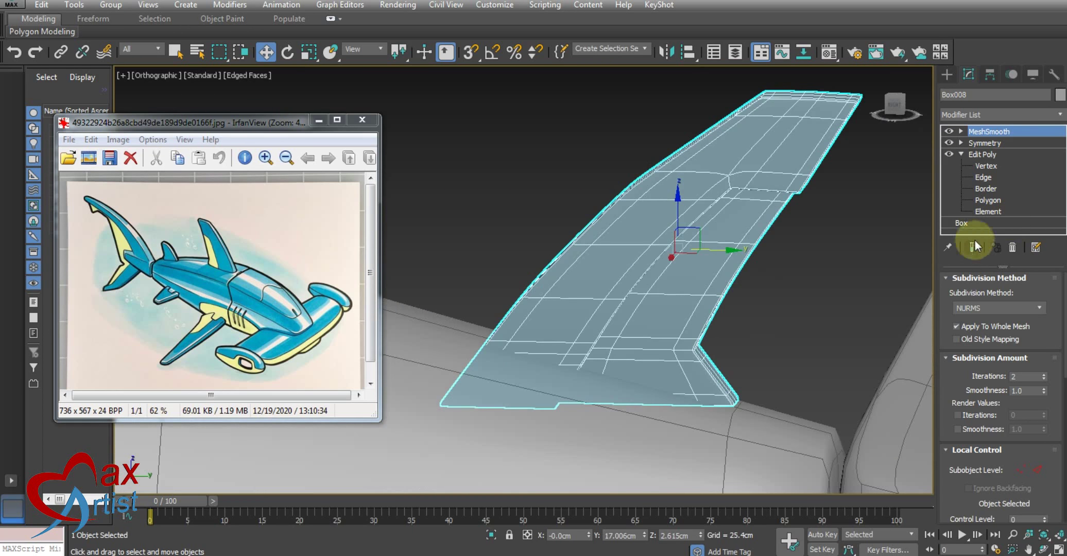
click(987, 201)
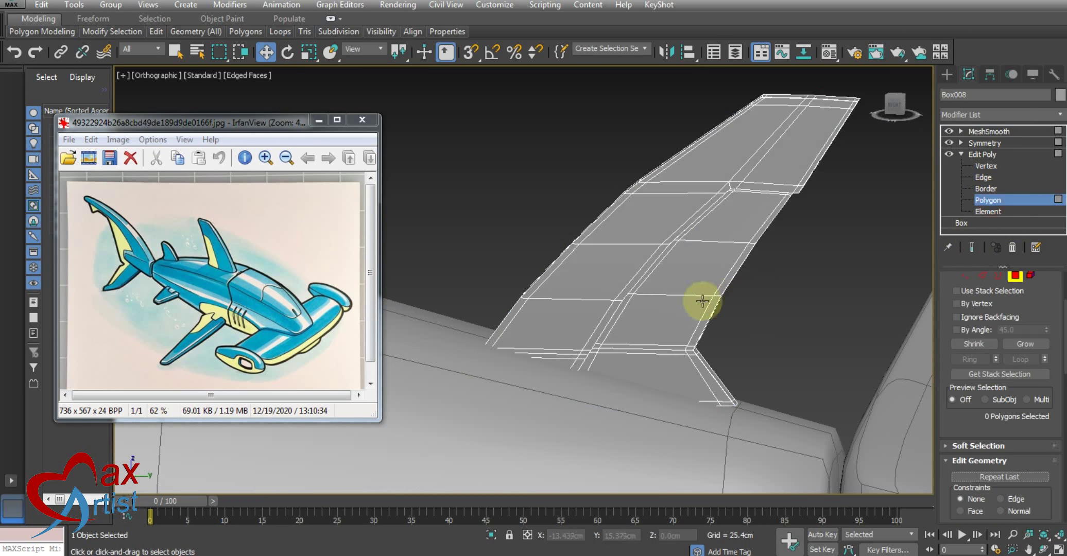
mouse_move(698, 302)
alt+middle_down()
mouse_move(669, 305)
mouse_move(693, 317)
mouse_move(711, 295)
alt+middle_up()
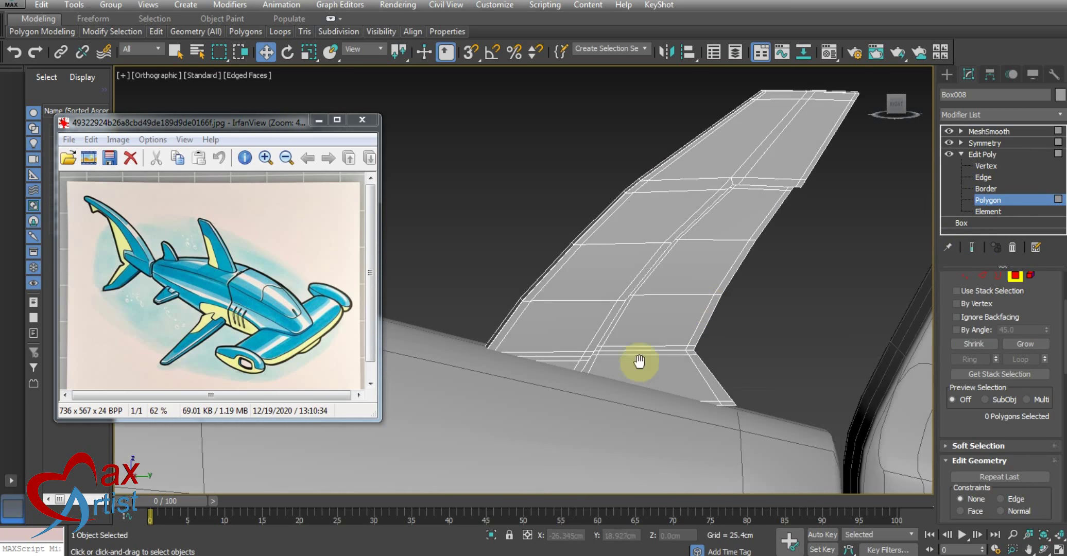
alt+middle_drag(643, 363, 846, 238)
Isolate the small fin with Alt+Q and select all its polygons.
mouse_move(749, 283)
alt+middle_down()
mouse_move(728, 296)
mouse_move(693, 290)
alt+middle_up()
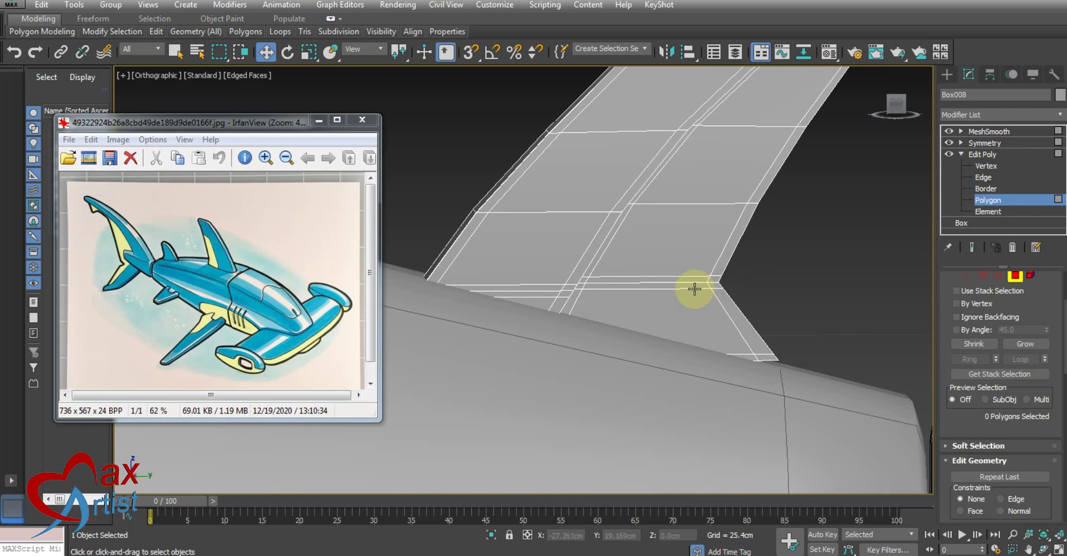
mouse_move(625, 279)
alt+middle_down()
mouse_move(614, 300)
mouse_move(579, 308)
alt+middle_up()
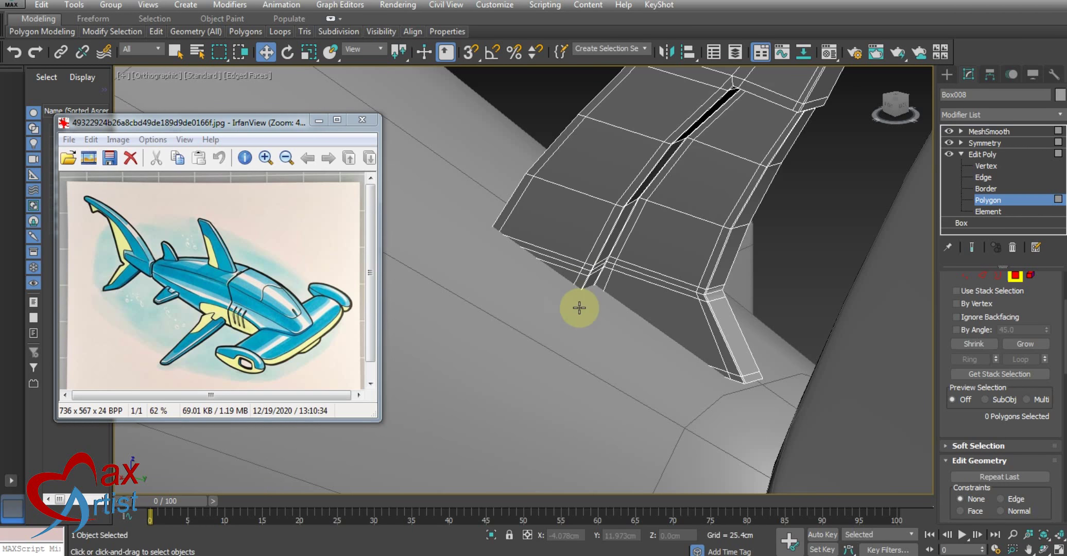
middle_drag(607, 259, 609, 283)
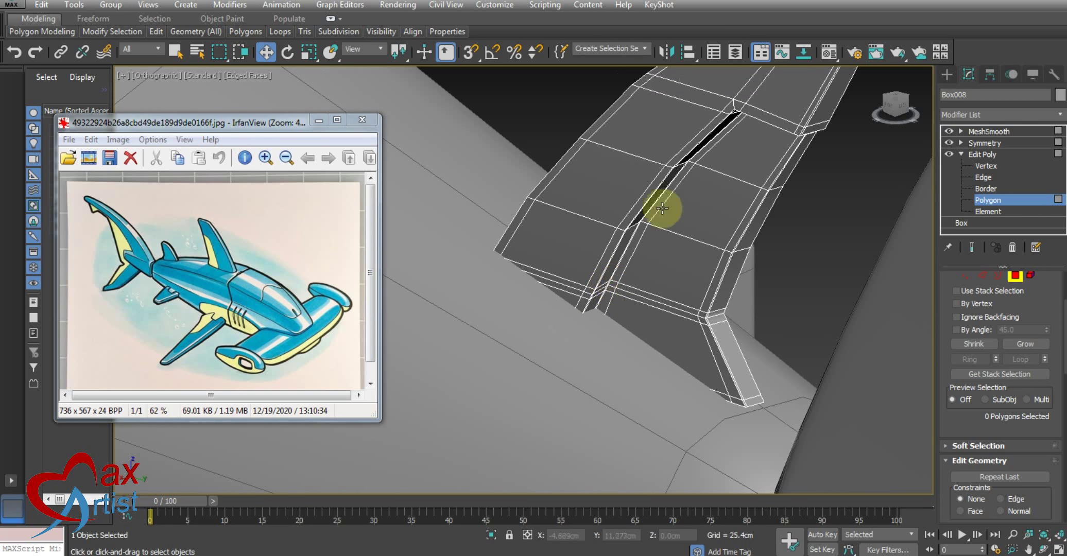
mouse_move(707, 181)
middle_down()
mouse_move(610, 263)
mouse_move(643, 264)
mouse_move(631, 283)
mouse_move(622, 268)
mouse_move(595, 267)
mouse_move(600, 290)
mouse_move(610, 247)
middle_up()
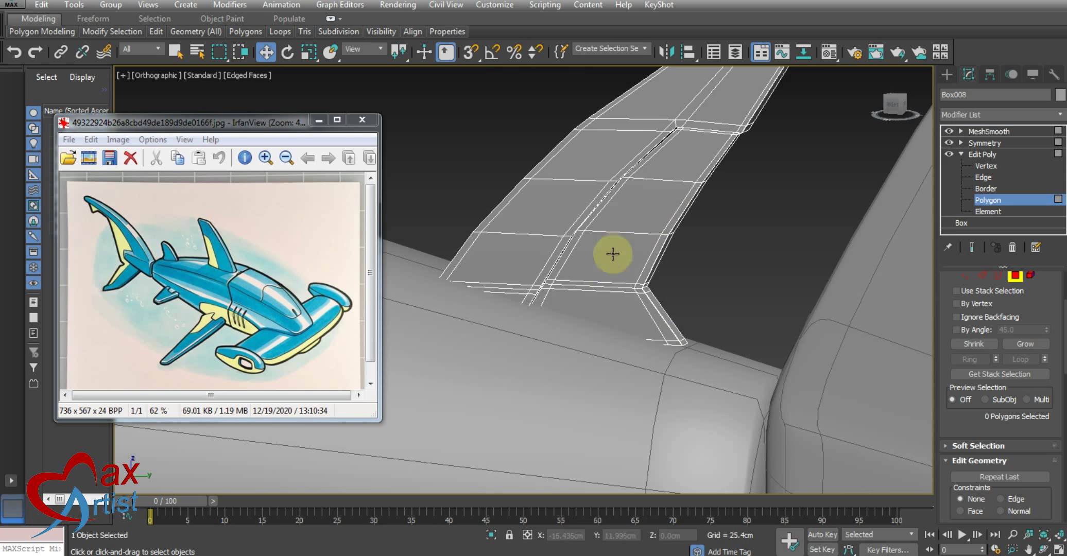
mouse_move(709, 316)
alt+middle_down()
mouse_move(578, 309)
mouse_move(631, 254)
mouse_move(628, 337)
mouse_move(612, 340)
mouse_move(607, 297)
mouse_move(612, 307)
alt+middle_up()
key(alt+q)
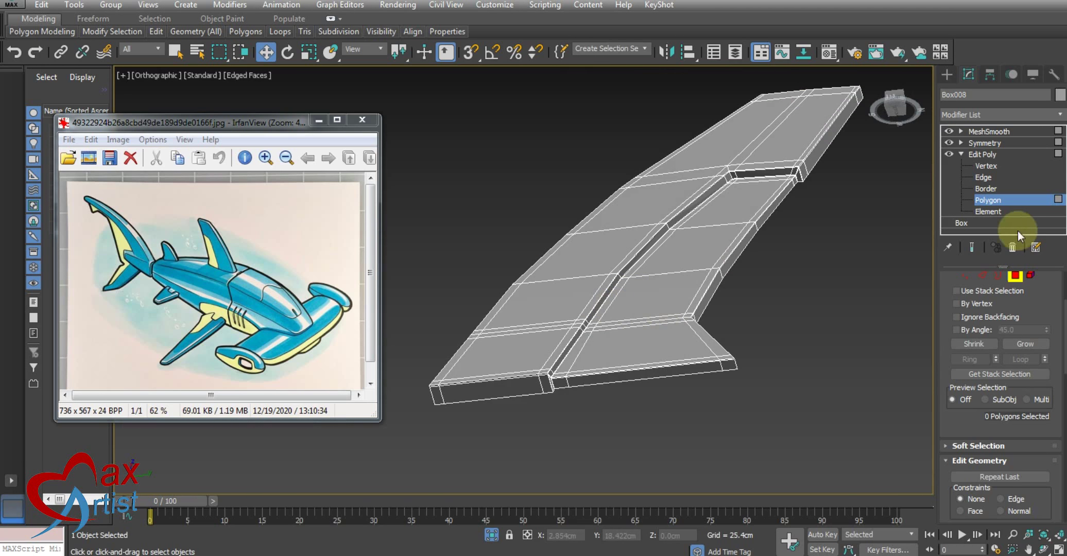
key(ctrl+a)
Deselect the polygons along the fin's lower base and step.
mouse_move(738, 226)
alt+middle_down()
mouse_move(615, 304)
mouse_move(615, 321)
mouse_move(731, 331)
mouse_move(740, 374)
alt+middle_up()
alt+drag(741, 373, 664, 253)
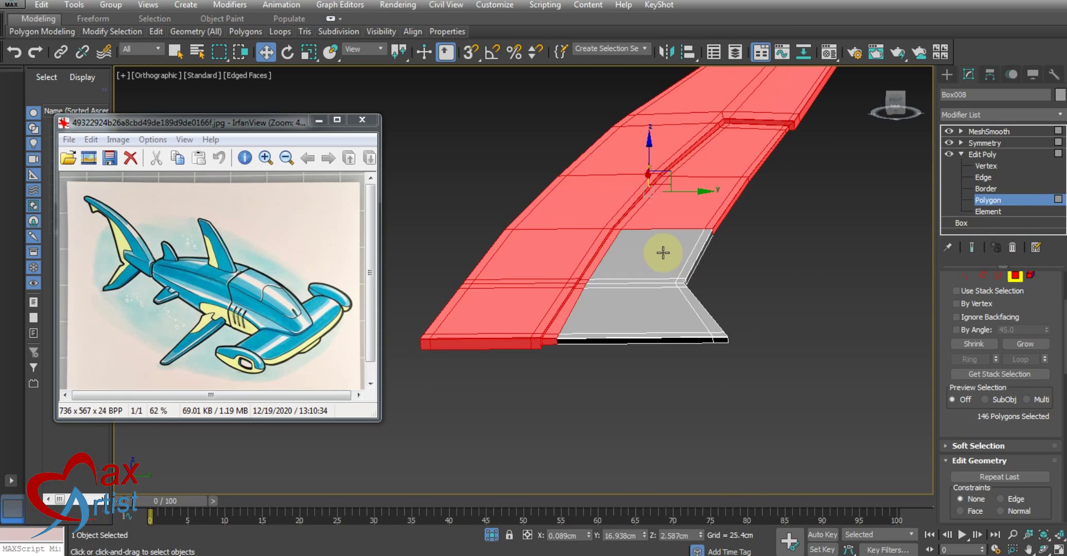
alt+middle_drag(664, 253, 671, 361)
scroll(728, 360, up, 2)
alt+drag(686, 242, 688, 200)
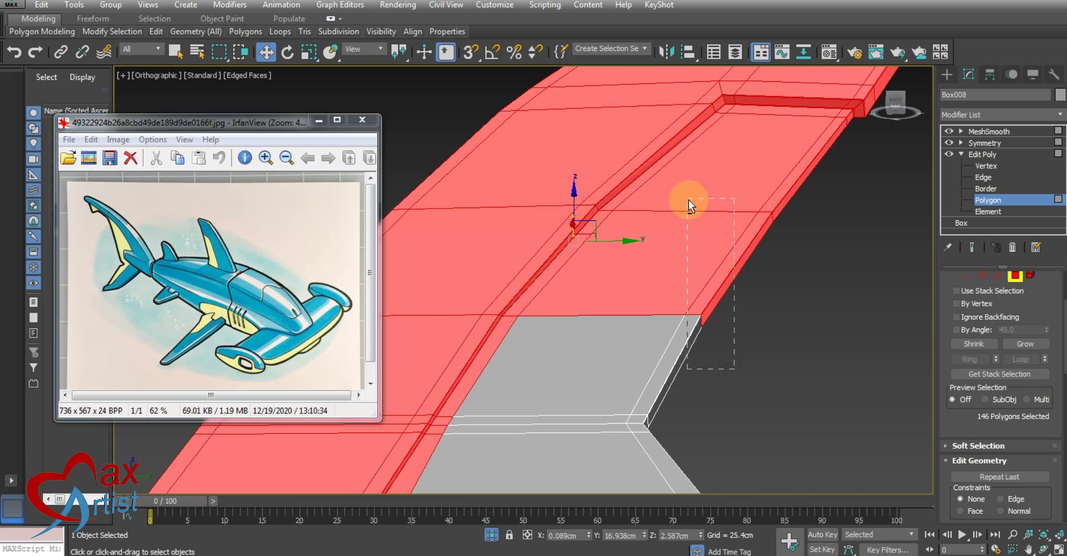
mouse_move(688, 200)
middle_down()
mouse_move(792, 323)
mouse_move(746, 264)
middle_up()
scroll(746, 264, up, 2)
alt+click(644, 338)
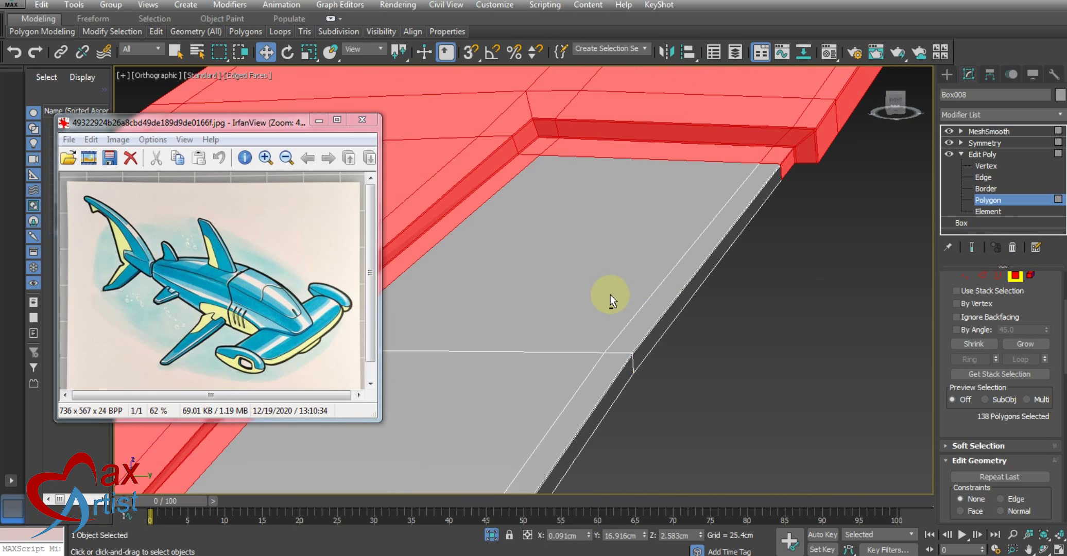
mouse_move(610, 300)
alt+middle_down()
mouse_move(731, 253)
mouse_move(780, 318)
mouse_move(746, 279)
alt+middle_up()
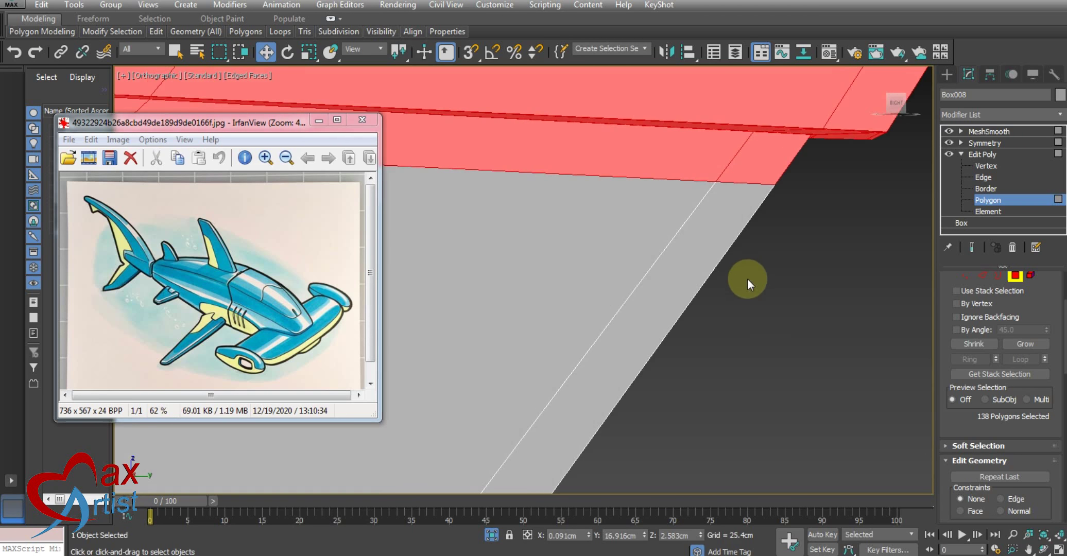
Maximise the side view and display the fin in wireframe.
key(alt+w)
right_click(740, 195)
right_click(473, 427)
key(alt+w)
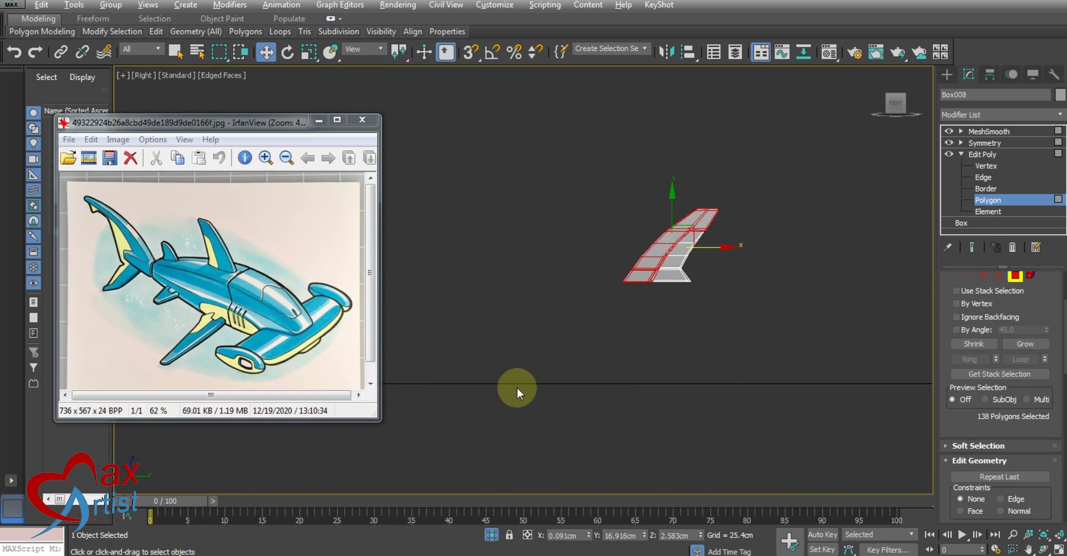
scroll(675, 273, up, 3)
middle_drag(674, 274, 675, 304)
scroll(736, 266, up, 5)
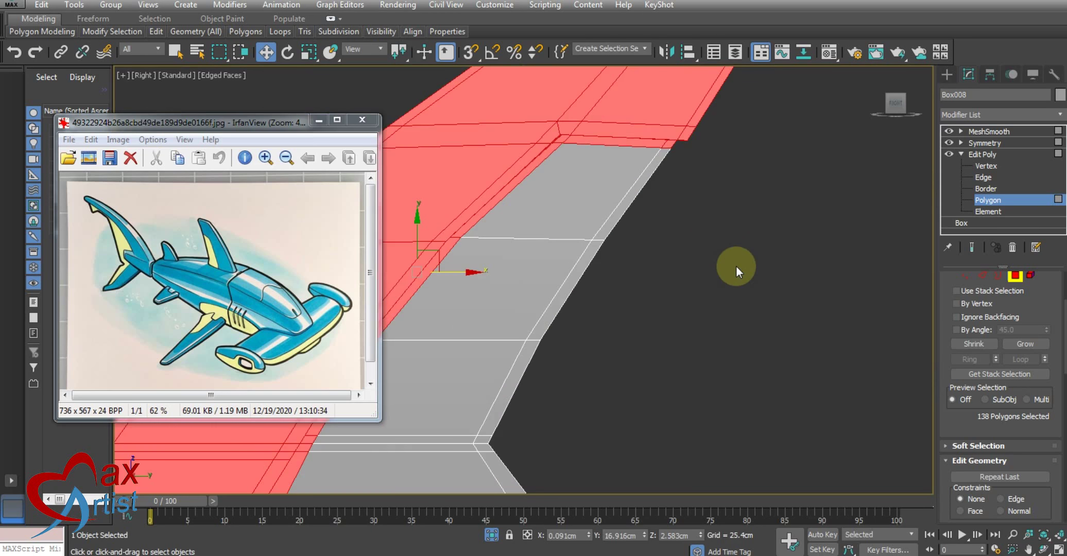
key(F3)
scroll(746, 278, down, 2)
scroll(771, 279, up, 3)
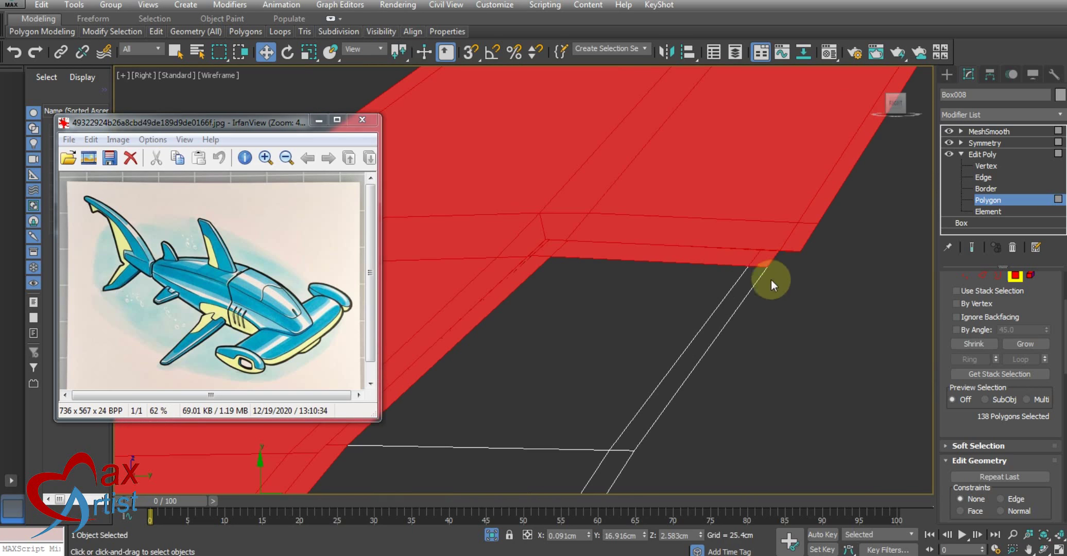
Deselect the remaining polygons along the fin's edge strip.
alt+drag(729, 265, 571, 316)
middle_drag(571, 316, 703, 305)
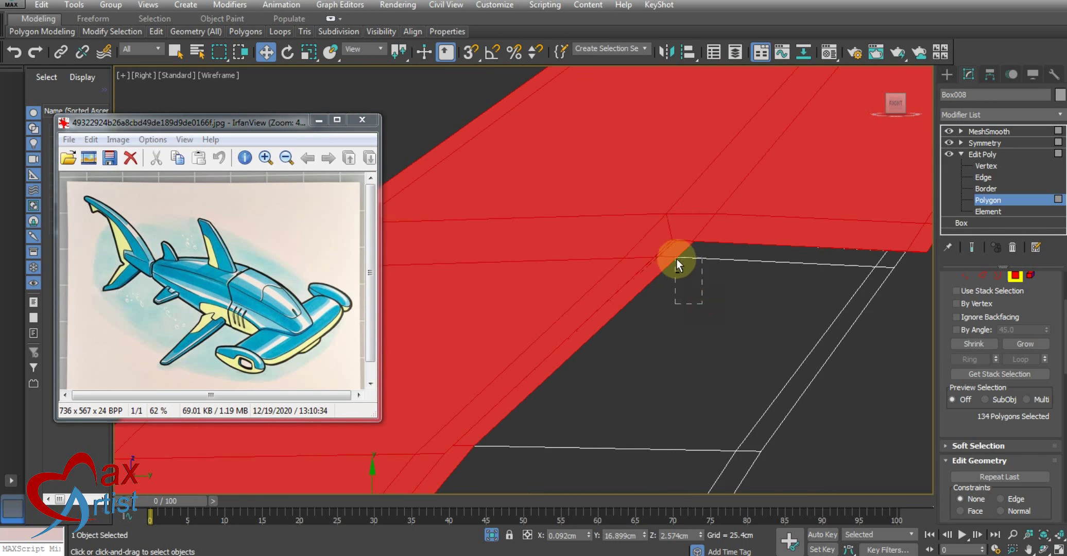
alt+drag(701, 304, 676, 259)
middle_drag(647, 333, 821, 173)
middle_drag(547, 400, 693, 241)
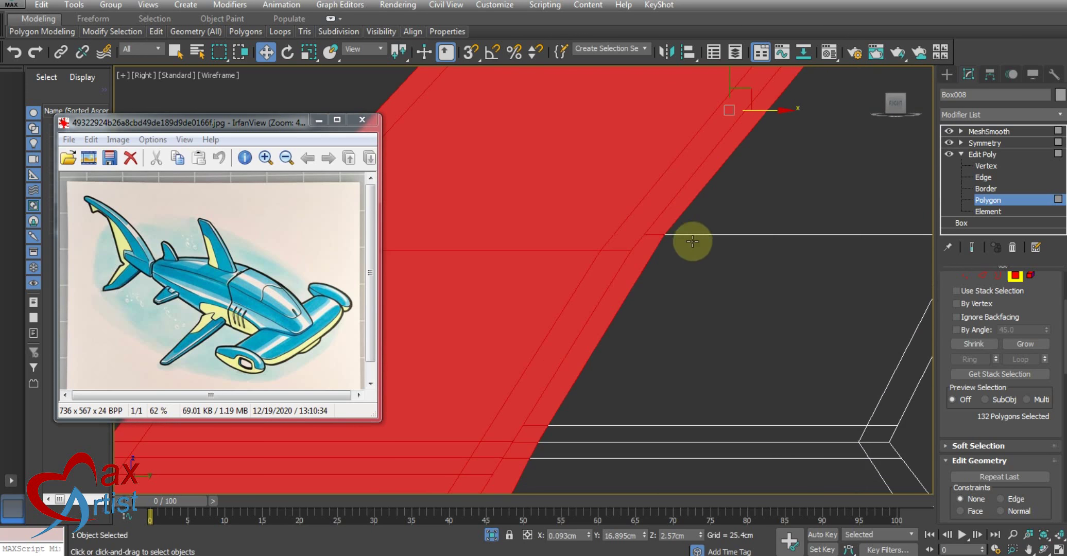
alt+click(672, 236)
scroll(686, 160, down, 2)
scroll(624, 286, down, 1)
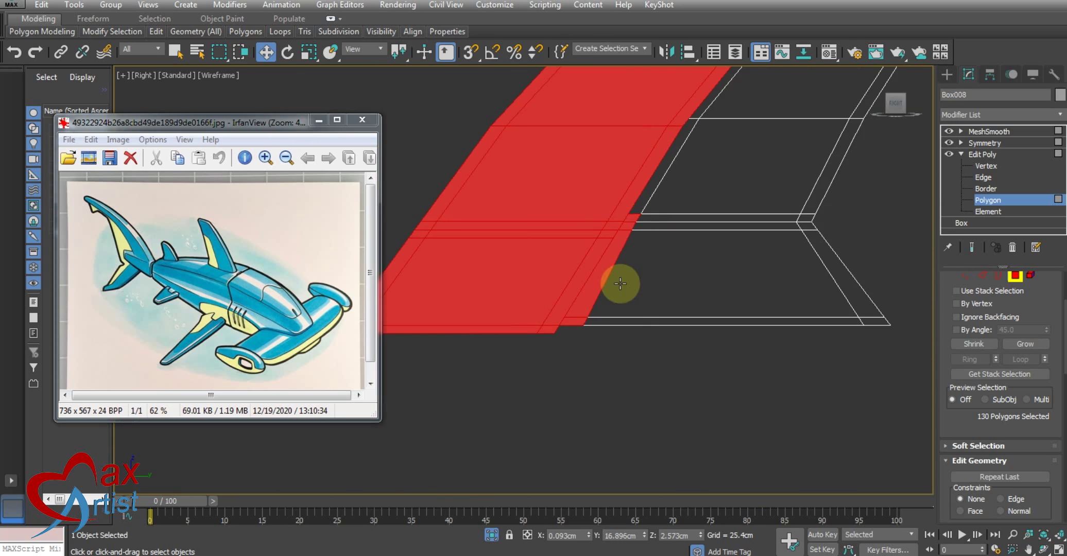
scroll(645, 214, up, 3)
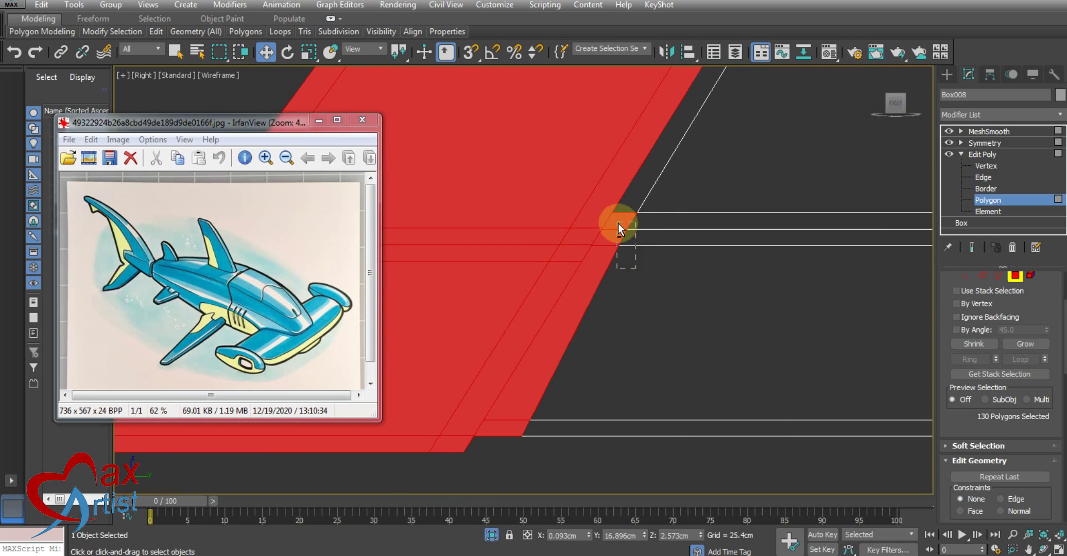
alt+drag(620, 222, 617, 222)
Clear the polygon selection and switch to Edge sub-object level.
mouse_move(497, 409)
alt+middle_down()
mouse_move(571, 356)
mouse_move(730, 380)
mouse_move(763, 354)
mouse_move(666, 376)
mouse_move(731, 424)
mouse_move(749, 350)
mouse_move(679, 316)
mouse_move(789, 400)
mouse_move(827, 360)
alt+middle_up()
scroll(764, 353, down, 10)
click(749, 351)
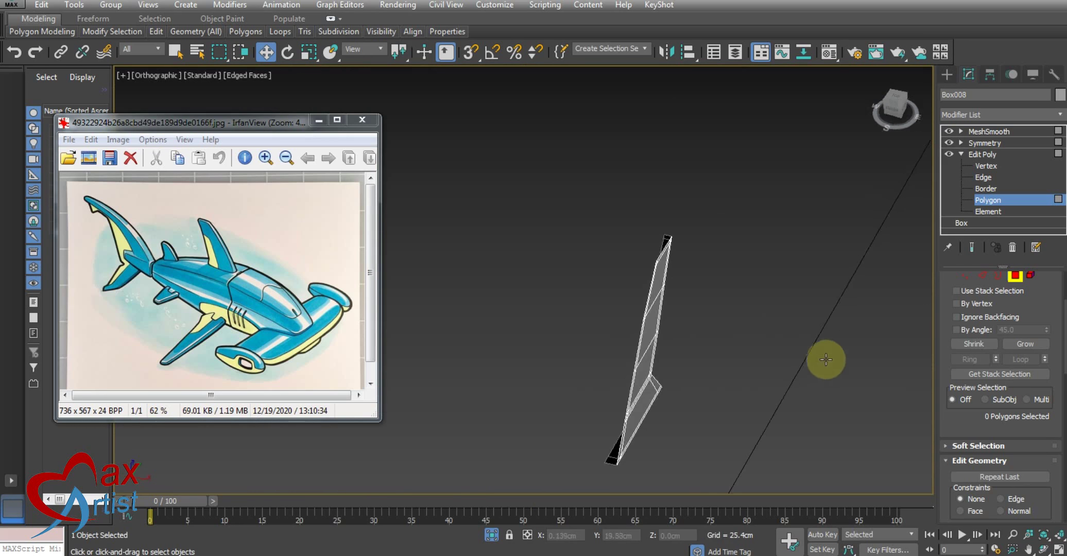
click(983, 178)
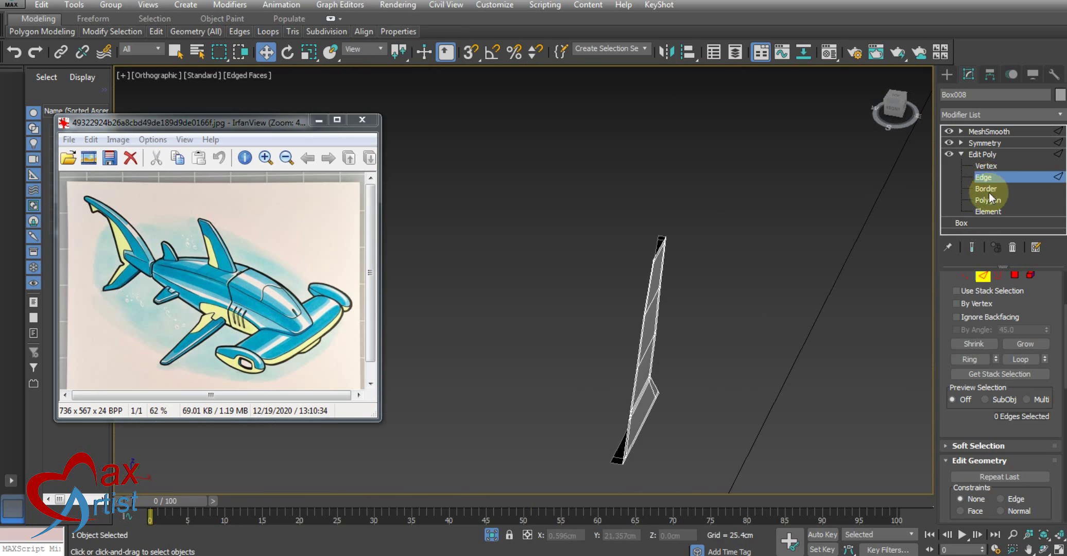
Select the 11-edge loop along the fin's outer rim, trimming off unwanted edges.
click(988, 189)
click(978, 178)
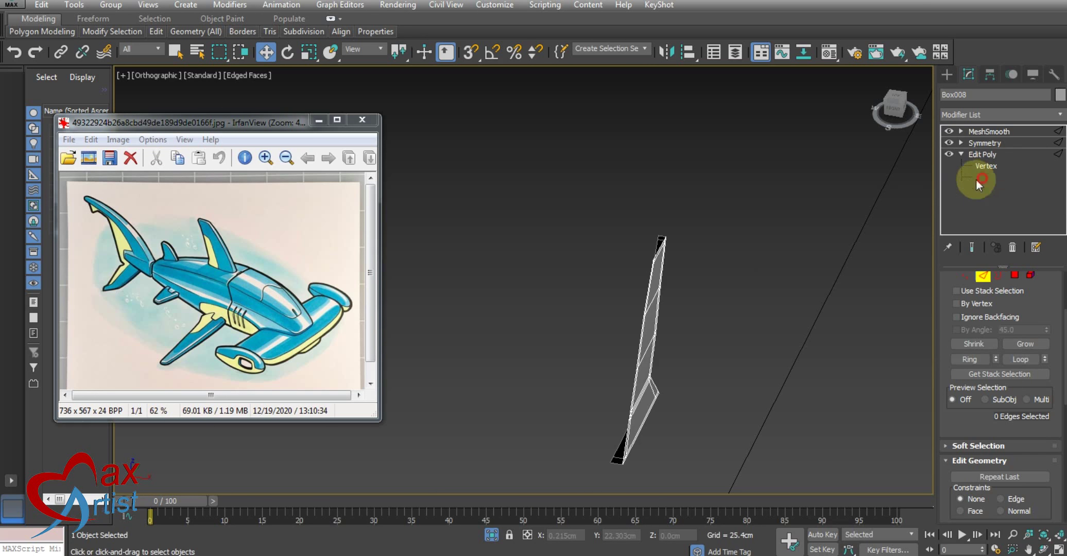
double_click(658, 253)
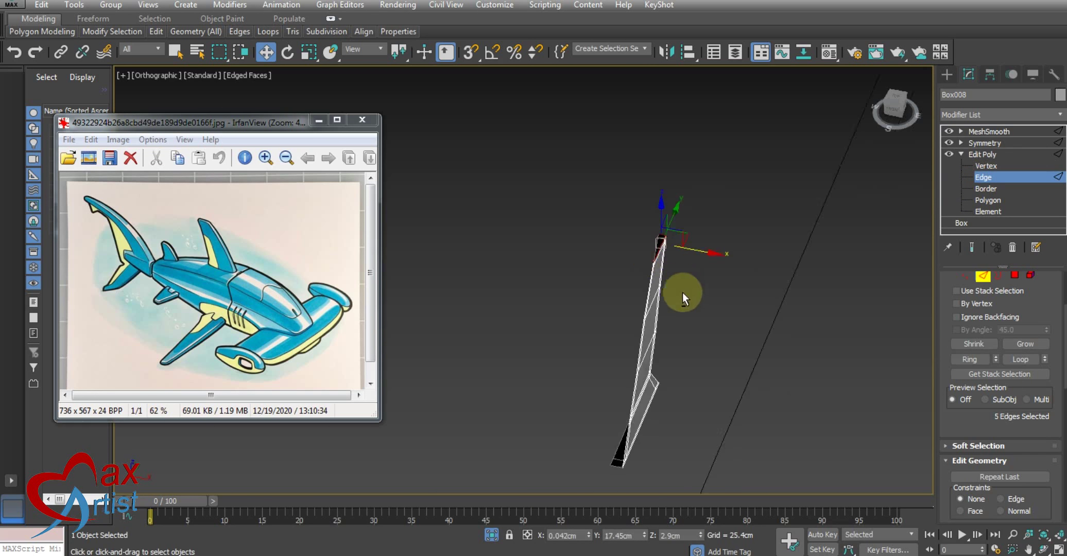
mouse_move(682, 292)
alt+middle_down()
mouse_move(641, 259)
mouse_move(657, 226)
mouse_move(666, 255)
mouse_move(711, 240)
mouse_move(729, 278)
mouse_move(631, 393)
alt+middle_up()
ctrl+double_click(634, 252)
scroll(638, 322, up, 4)
mouse_move(638, 322)
alt+middle_down()
mouse_move(620, 339)
mouse_move(628, 342)
mouse_move(615, 377)
alt+middle_up()
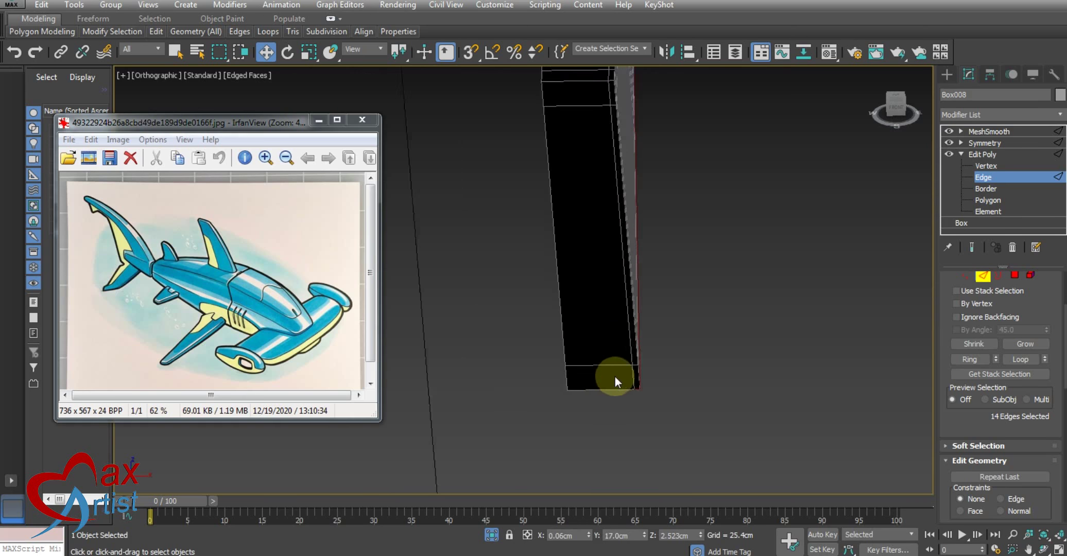
scroll(639, 407, up, 3)
alt+click(671, 403)
mouse_move(671, 403)
alt+middle_down()
mouse_move(676, 445)
mouse_move(690, 356)
mouse_move(622, 235)
mouse_move(655, 423)
alt+middle_up()
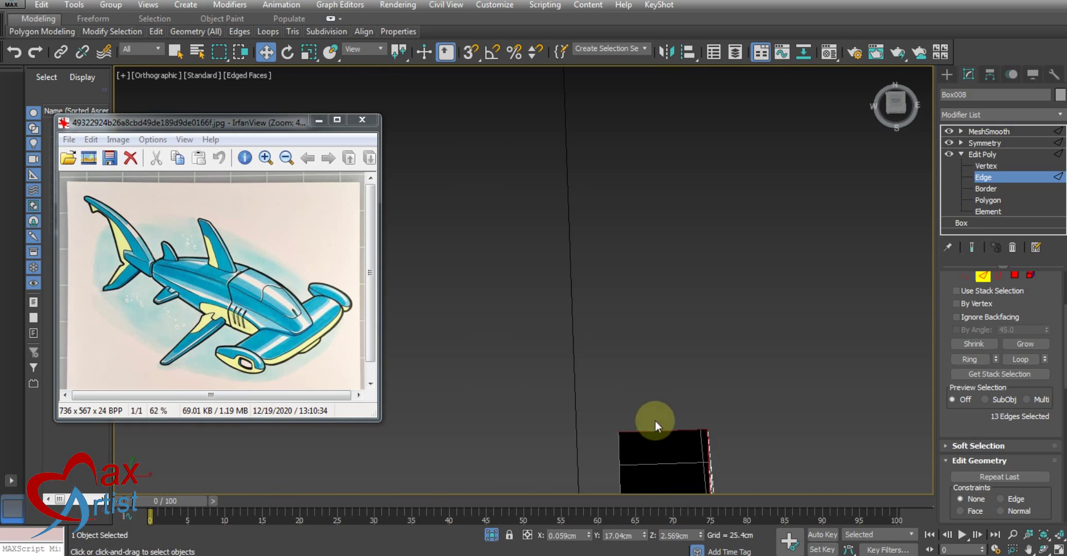
alt+drag(698, 450, 699, 450)
mouse_move(699, 451)
alt+middle_down()
mouse_move(694, 279)
mouse_move(695, 309)
mouse_move(659, 183)
mouse_move(674, 381)
mouse_move(666, 240)
mouse_move(652, 272)
mouse_move(683, 329)
mouse_move(666, 252)
mouse_move(634, 291)
mouse_move(642, 275)
mouse_move(648, 304)
mouse_move(670, 313)
alt+middle_up()
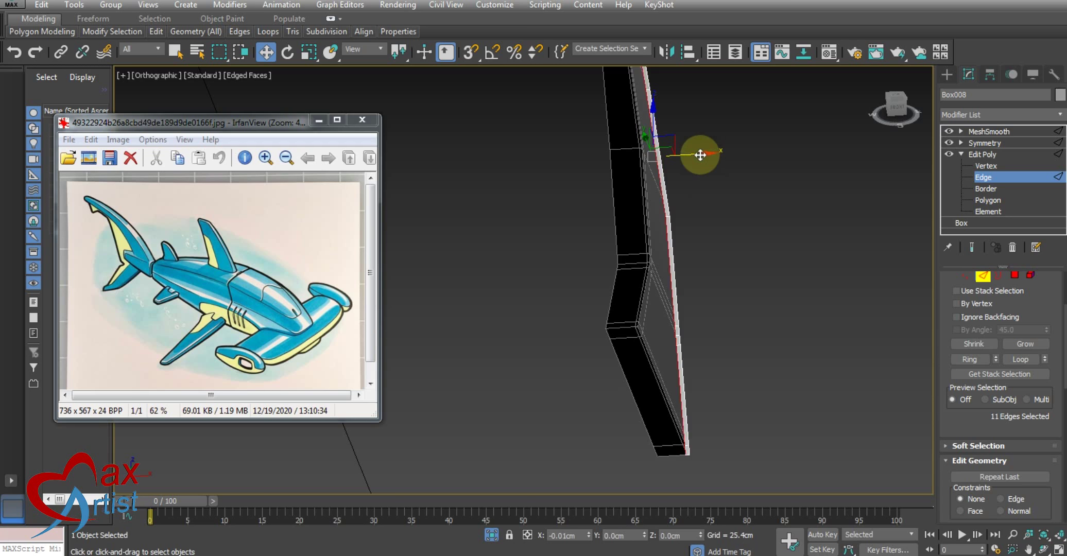
Shift-move the selected edges slightly along X to add a narrow face strip.
drag(700, 155, 705, 157)
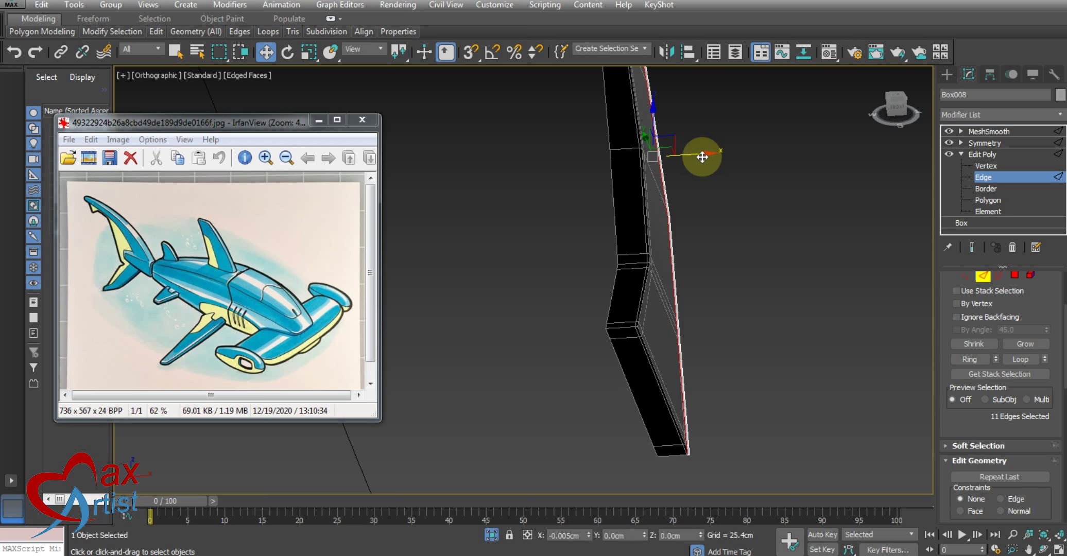
scroll(685, 201, up, 3)
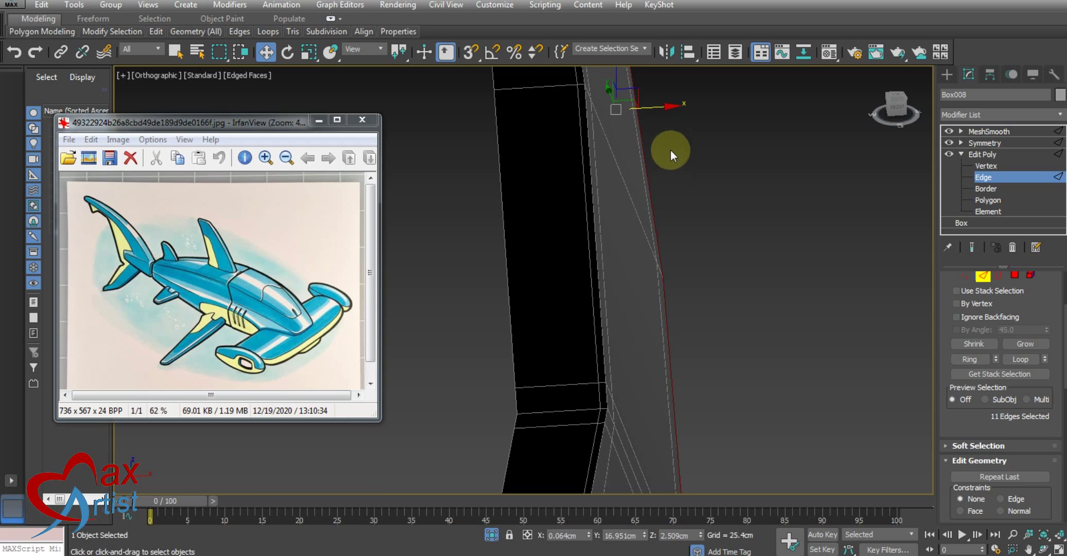
drag(667, 109, 664, 109)
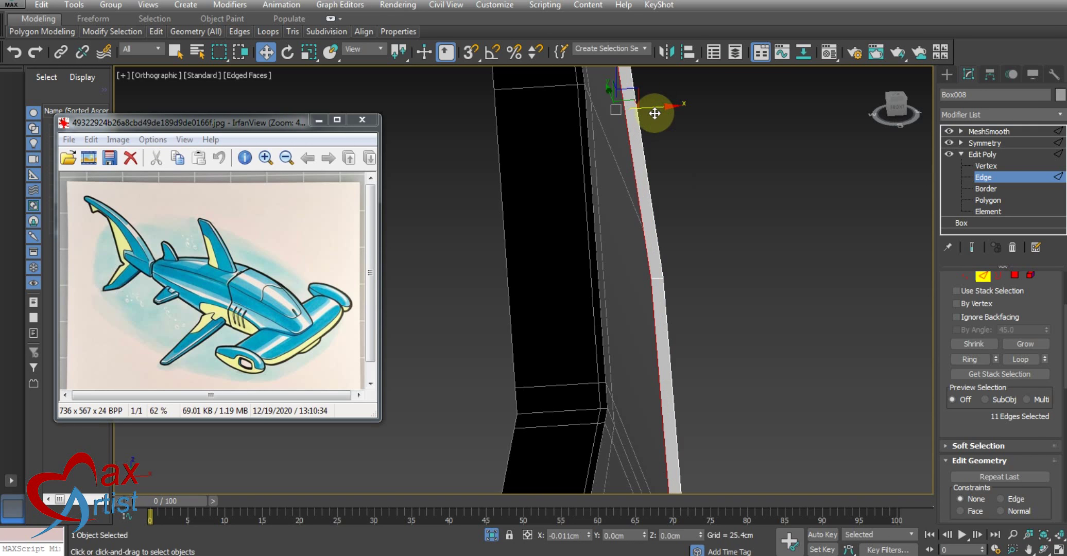
scroll(667, 162, down, 2)
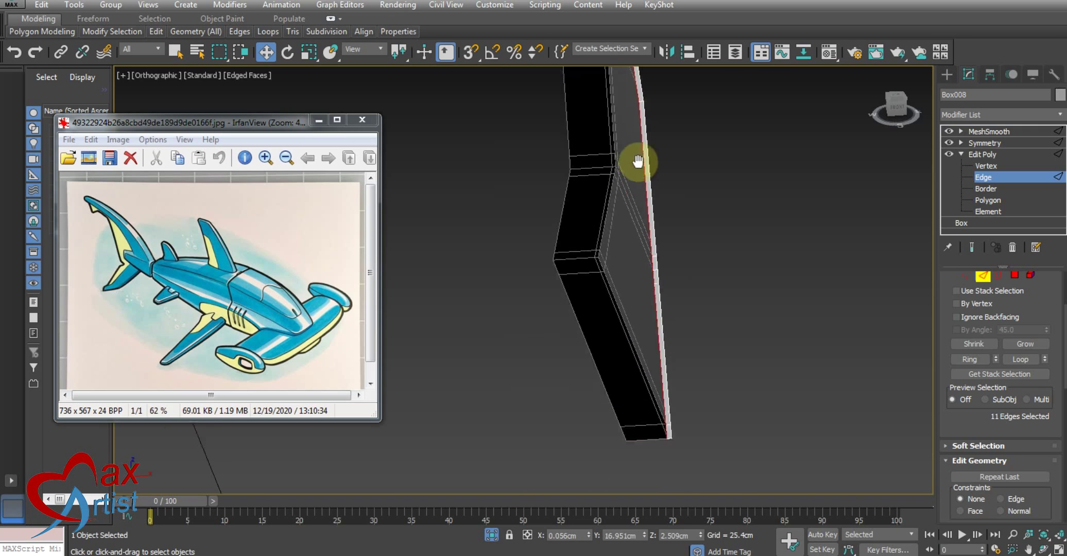
scroll(650, 312, up, 2)
scroll(653, 316, up, 2)
mouse_move(653, 315)
alt+middle_down()
mouse_move(651, 385)
mouse_move(629, 335)
mouse_move(617, 437)
mouse_move(622, 356)
mouse_move(641, 458)
alt+middle_up()
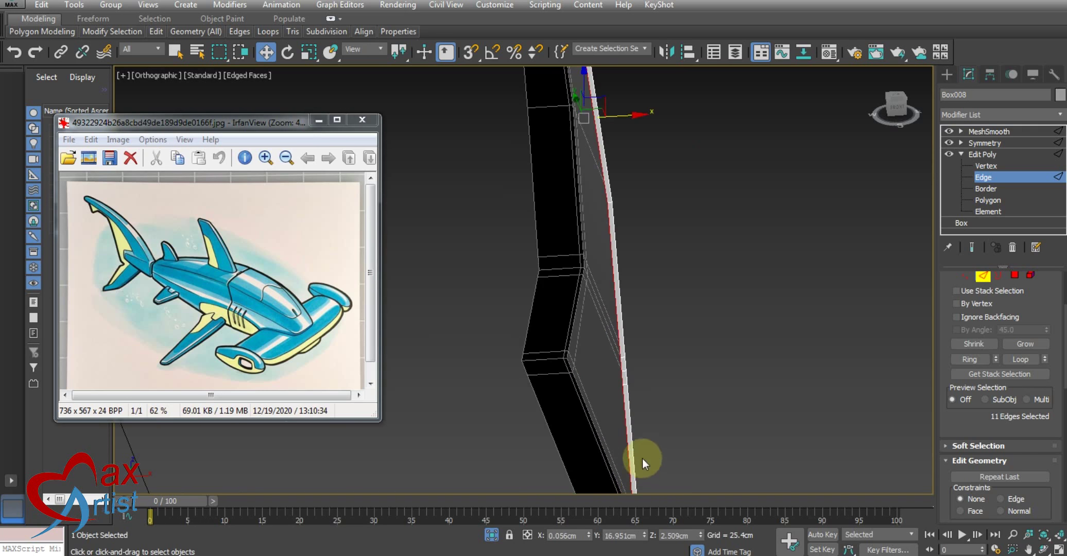
key(alt+w)
Shift+Move the slab's selected rim edges to extrude them and give the fin thickness.
right_click(466, 229)
key(alt+w)
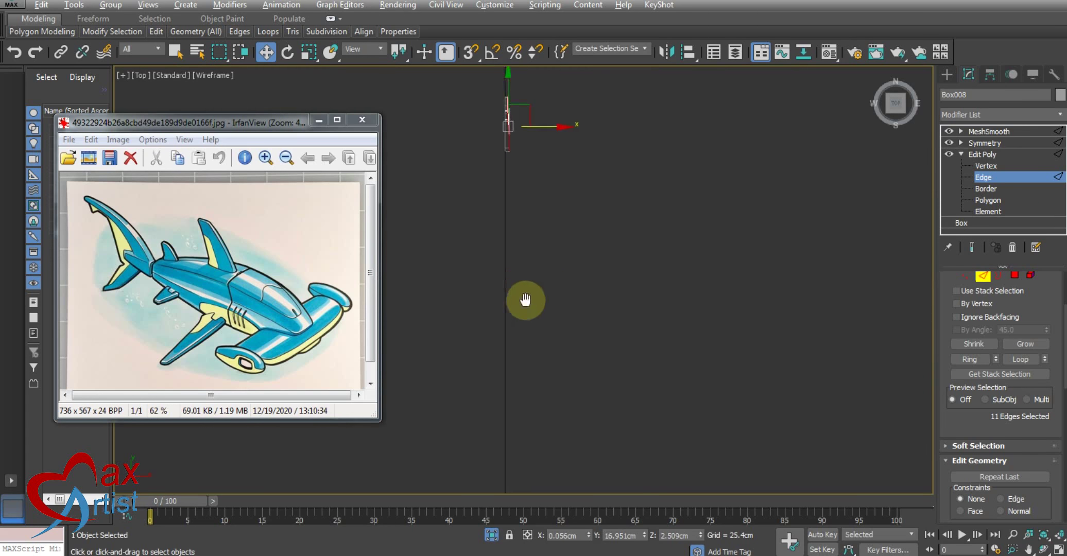
scroll(521, 300, down, 2)
scroll(524, 296, up, 2)
scroll(526, 296, up, 2)
scroll(543, 313, up, 1)
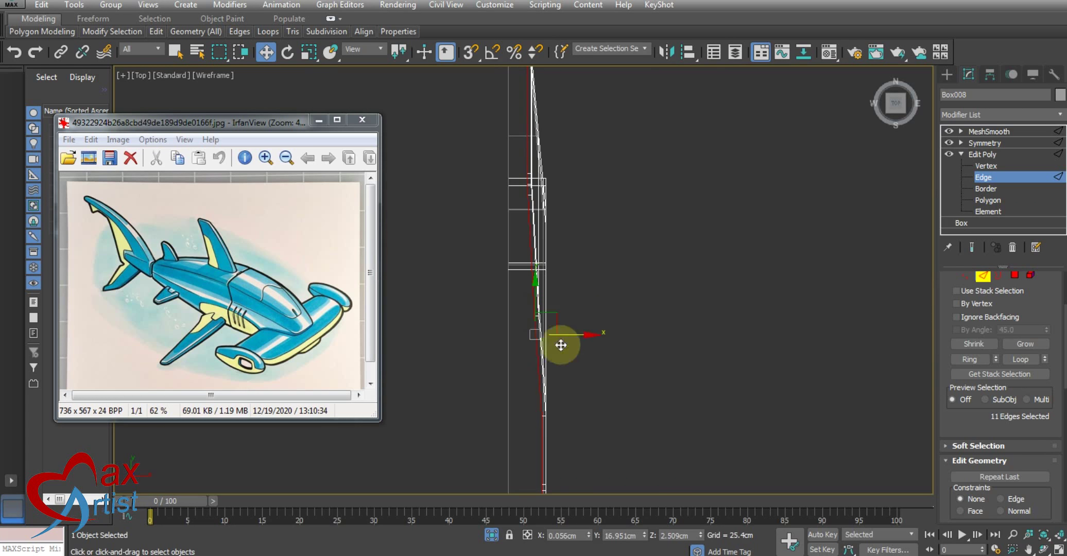
middle_drag(559, 344, 592, 360)
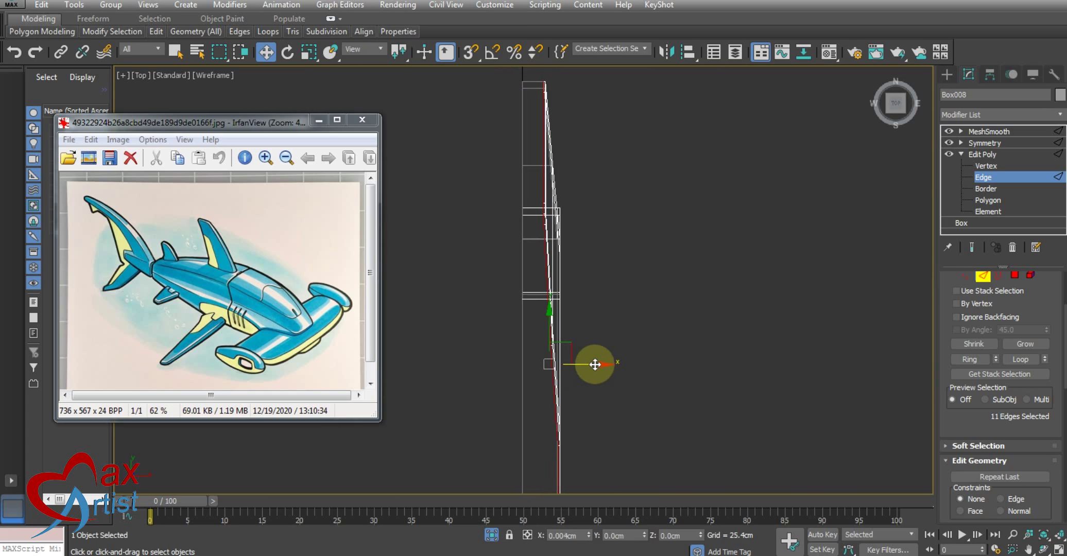
middle_drag(595, 376, 604, 281)
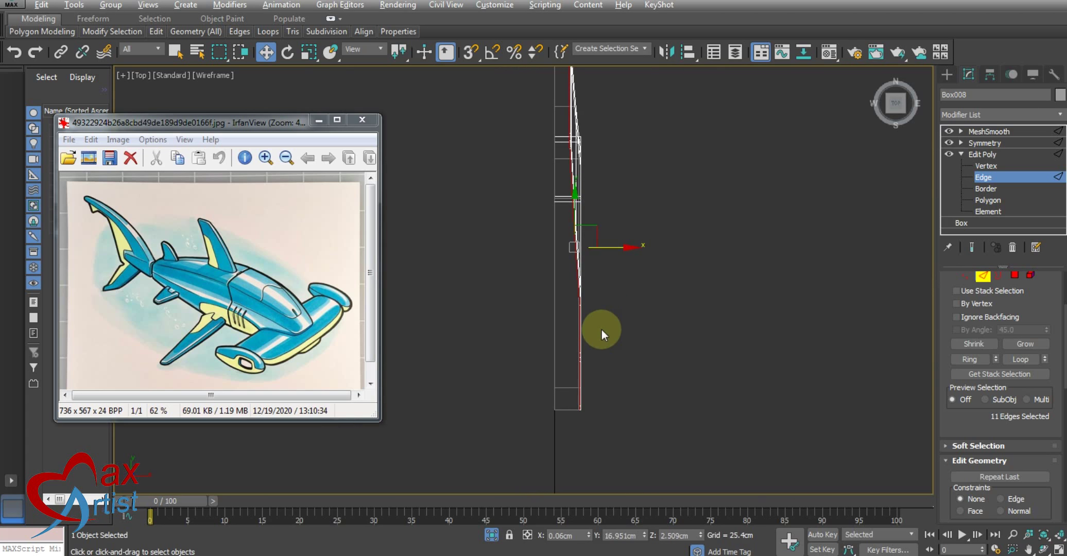
key(alt+w)
key(alt+w)
mouse_move(738, 371)
alt+middle_down()
mouse_move(565, 468)
mouse_move(542, 357)
mouse_move(583, 380)
mouse_move(805, 356)
mouse_move(784, 423)
alt+middle_up()
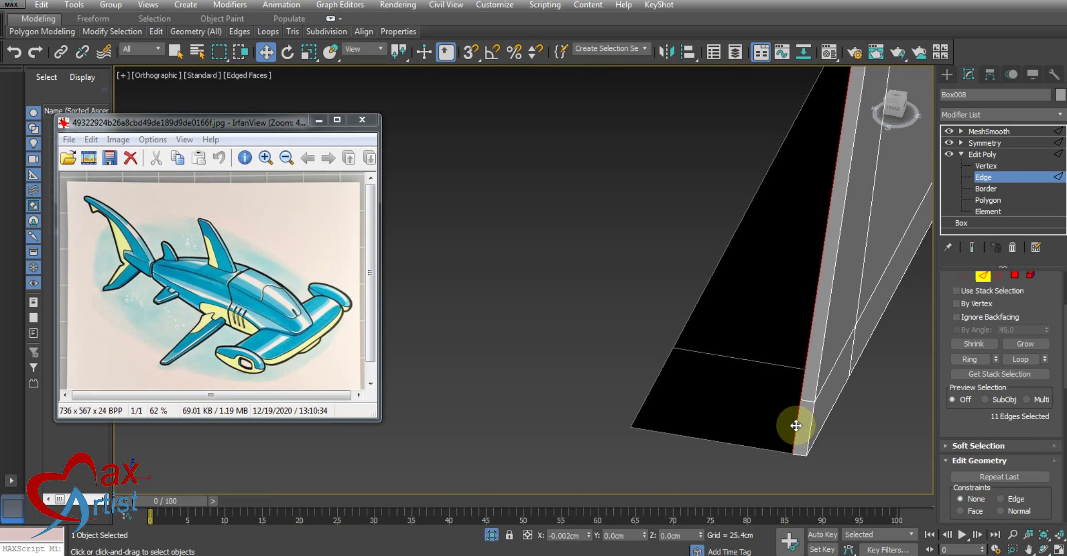
mouse_move(780, 454)
alt+middle_down()
mouse_move(683, 401)
mouse_move(848, 381)
alt+middle_up()
key(1)
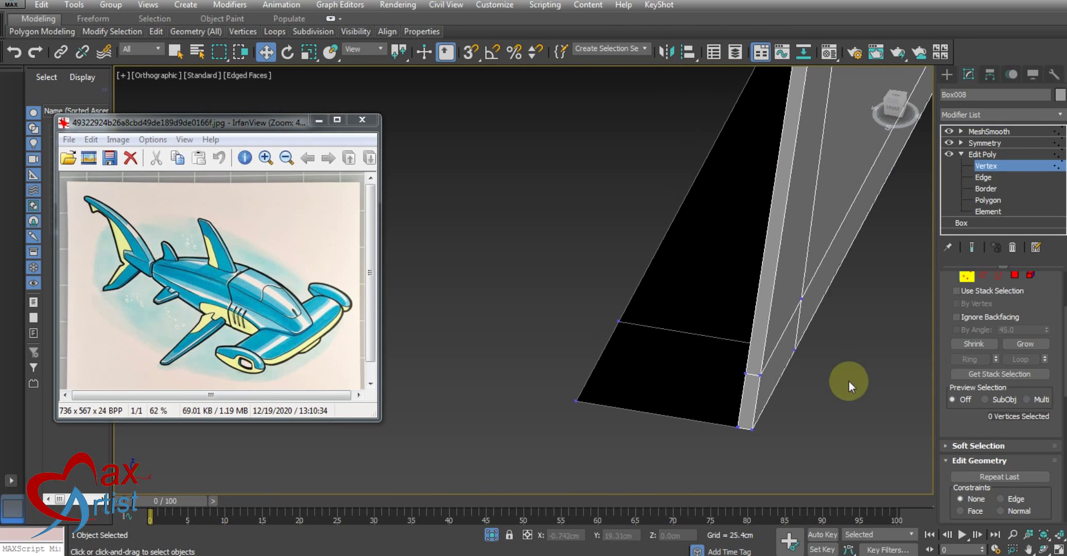
key(2)
mouse_move(819, 351)
alt+middle_down()
mouse_move(709, 409)
mouse_move(743, 445)
mouse_move(766, 291)
alt+middle_up()
shift+drag(785, 287, 772, 285)
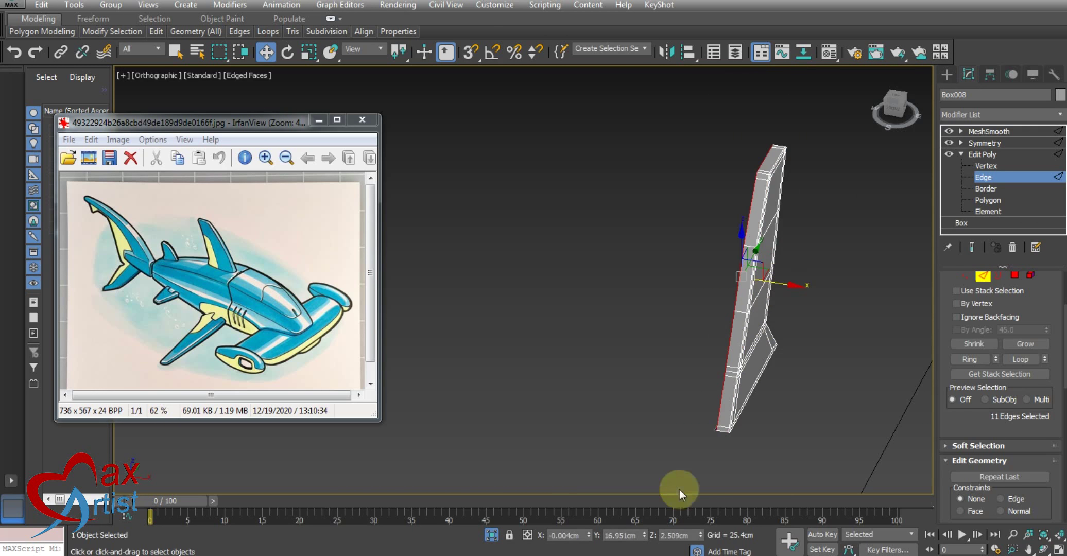
alt+middle_drag(664, 360, 675, 344)
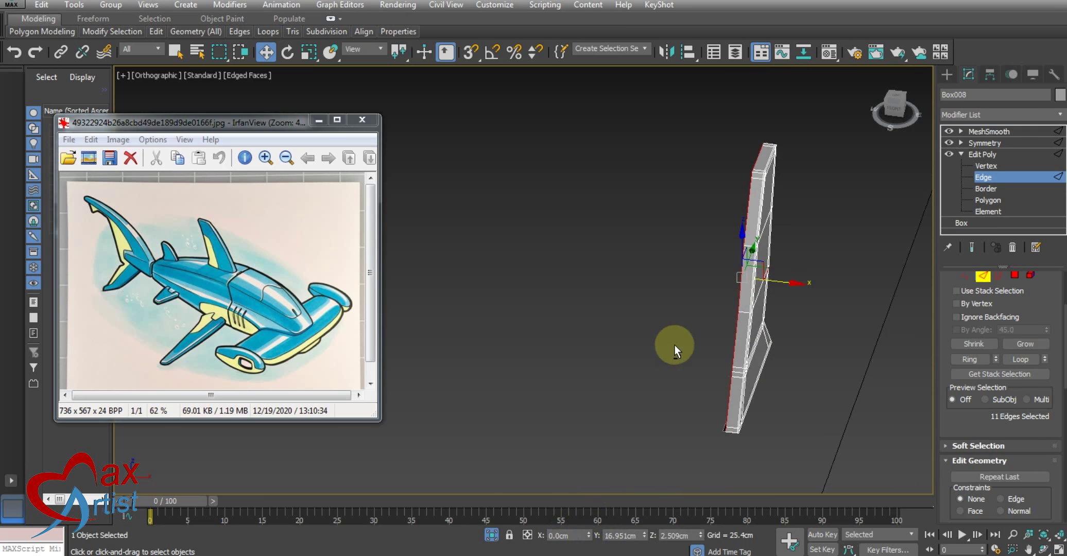
Scale the new edges flat along X to 13%, then zoom to the slab's bottom corner vertices.
key(r)
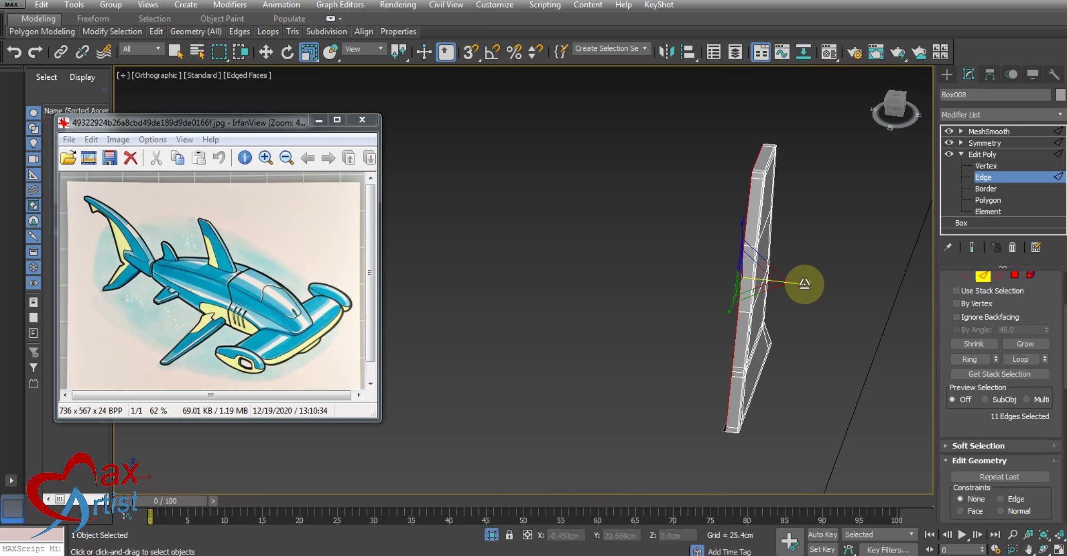
drag(805, 283, 444, 232)
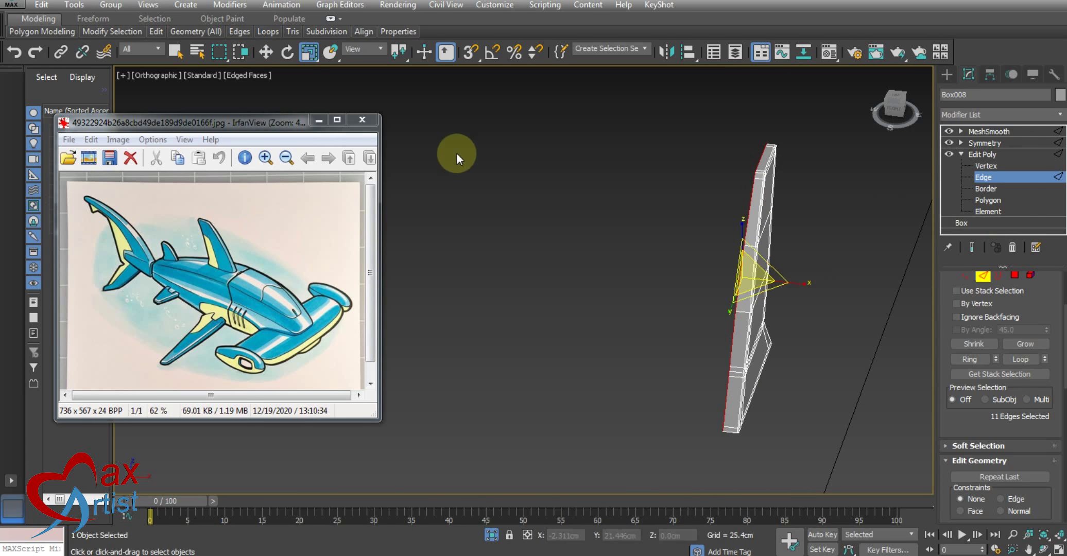
key(w)
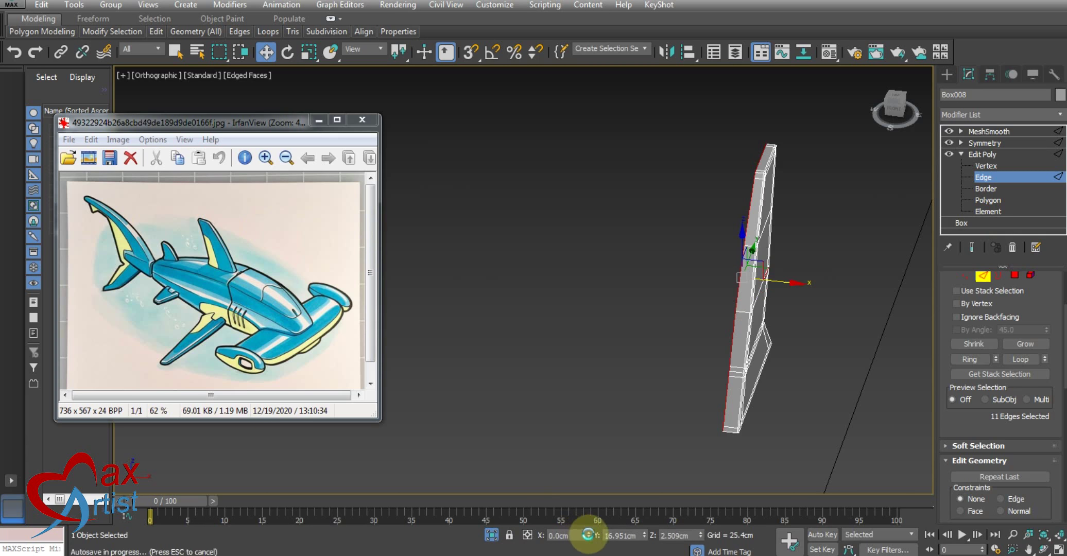
scroll(643, 352, up, 1)
scroll(609, 300, up, 3)
key(1)
scroll(654, 410, up, 3)
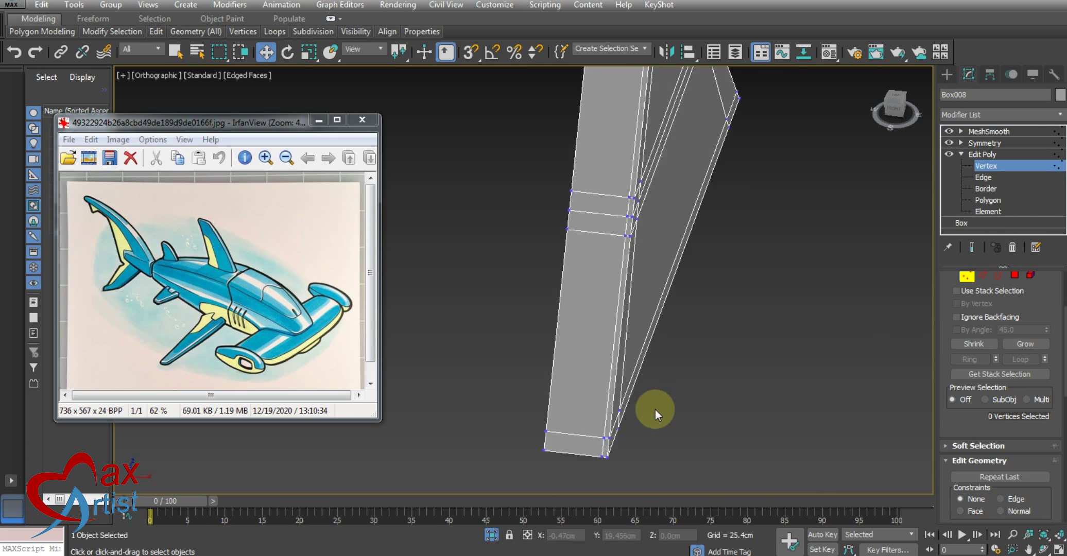
scroll(651, 370, up, 2)
middle_drag(648, 334, 527, 389)
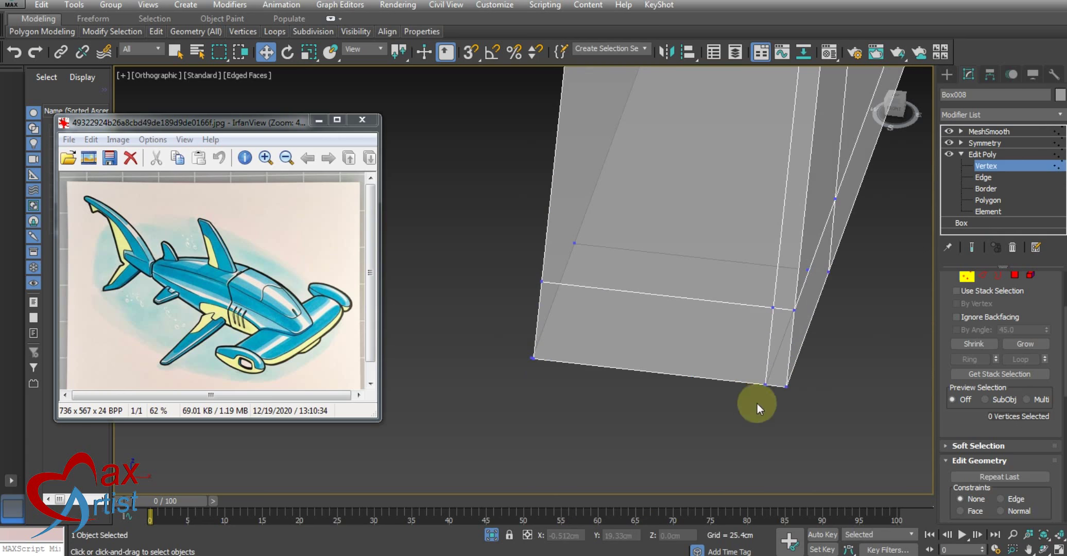
Weld the two overlapping vertex pairs at the fin's base corners.
drag(753, 375, 770, 399)
right_click(763, 396)
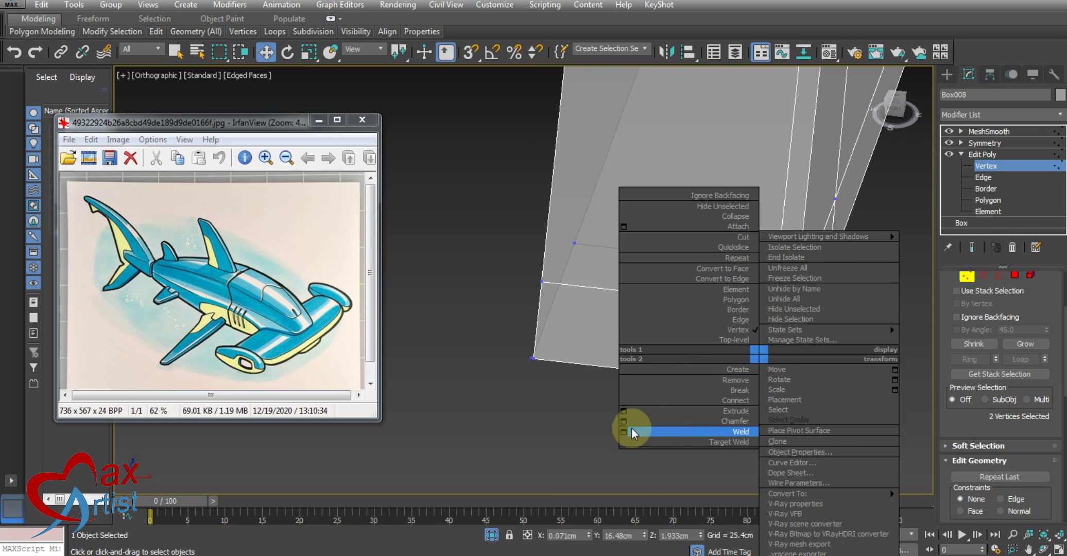
click(627, 471)
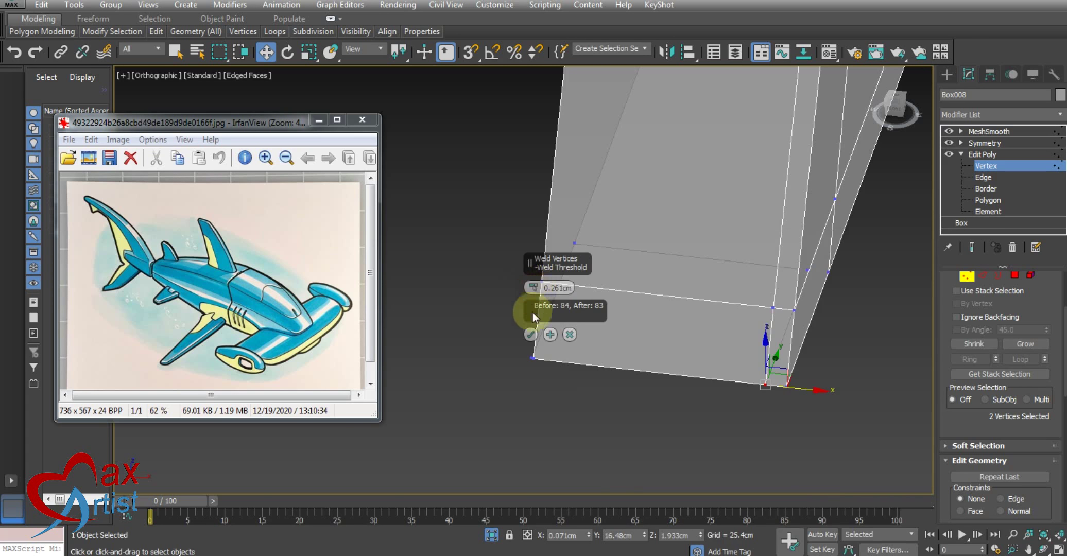
click(531, 334)
click(532, 358)
right_click(548, 356)
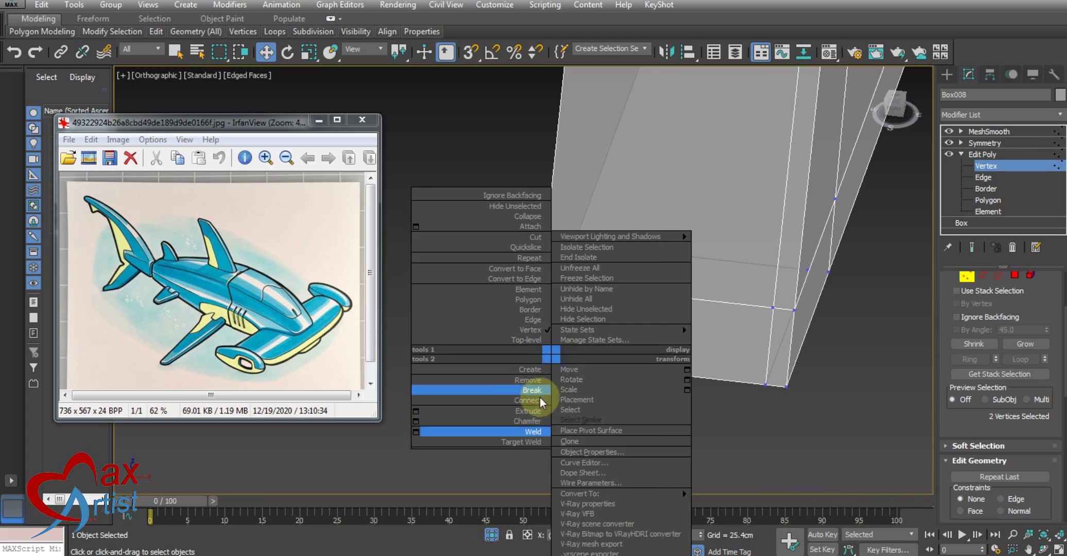
click(533, 441)
Weld the doubled tip and top-corner vertices, then show the fin through MeshSmooth.
mouse_move(635, 426)
alt+middle_down()
mouse_move(545, 431)
mouse_move(578, 376)
mouse_move(549, 408)
mouse_move(369, 436)
alt+middle_up()
scroll(496, 270, up, 2)
scroll(564, 286, up, 2)
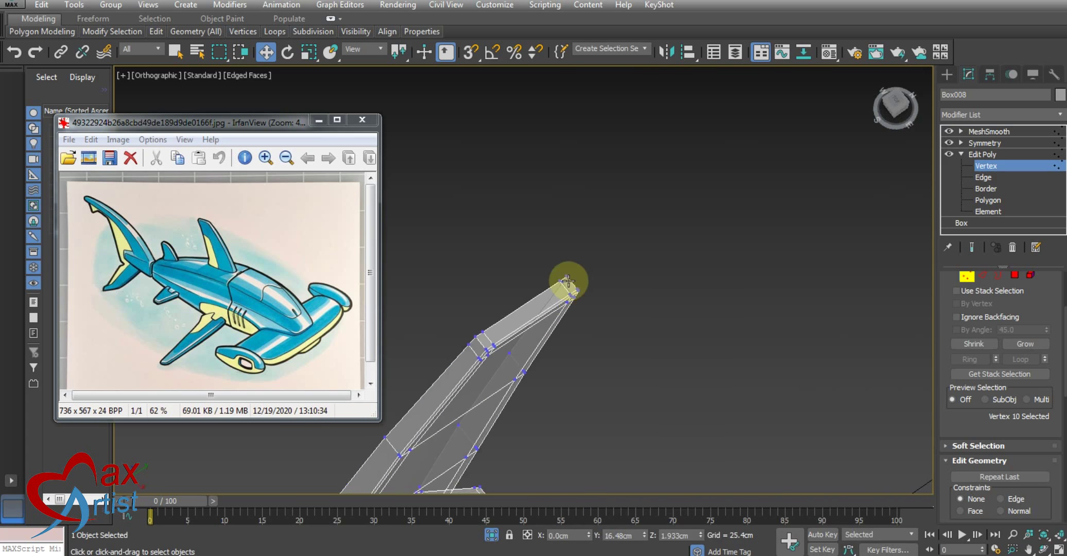
scroll(605, 319, up, 3)
scroll(575, 349, up, 4)
click(563, 330)
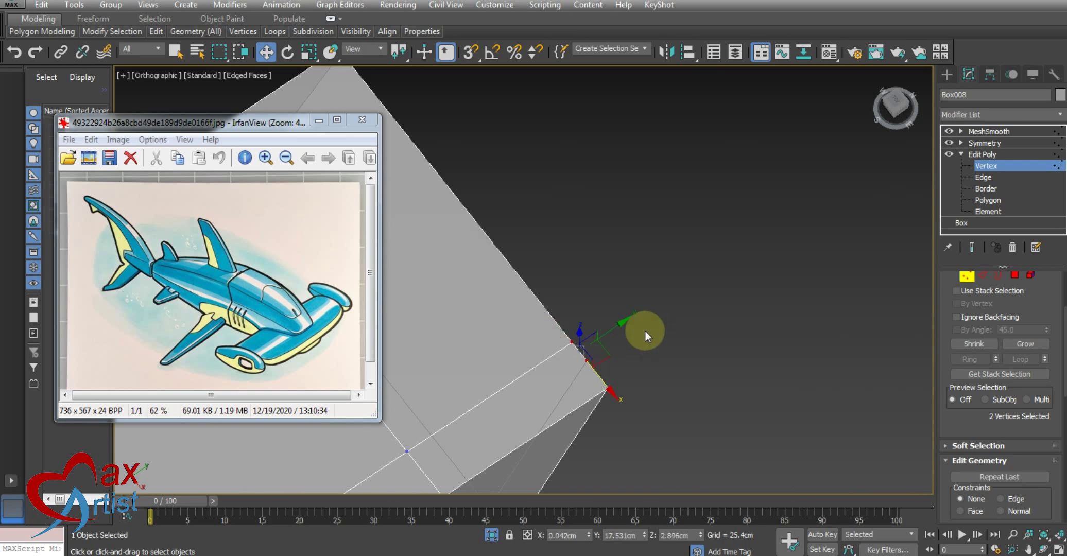
right_click(644, 330)
click(614, 401)
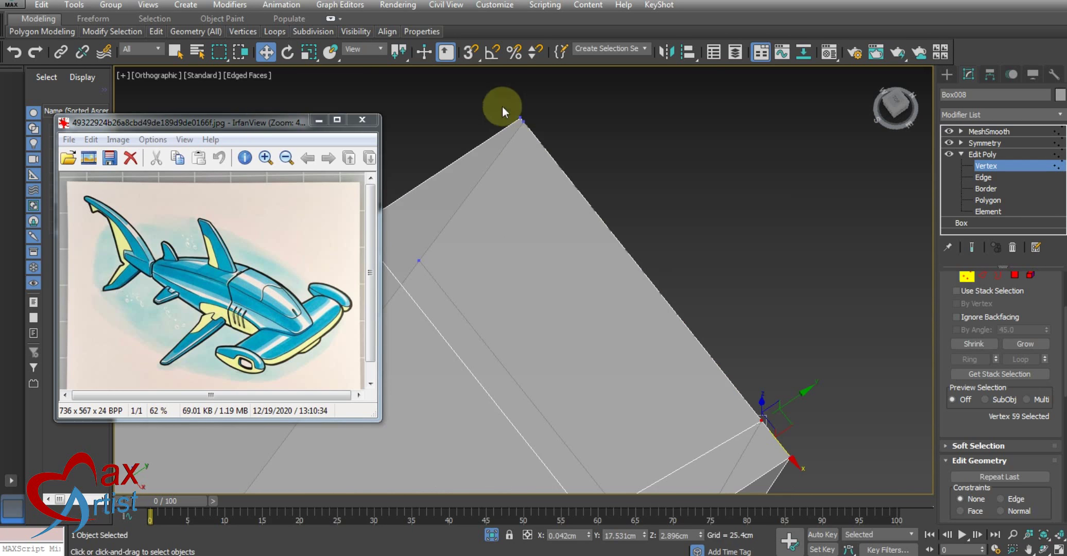
click(520, 119)
right_click(546, 147)
click(543, 227)
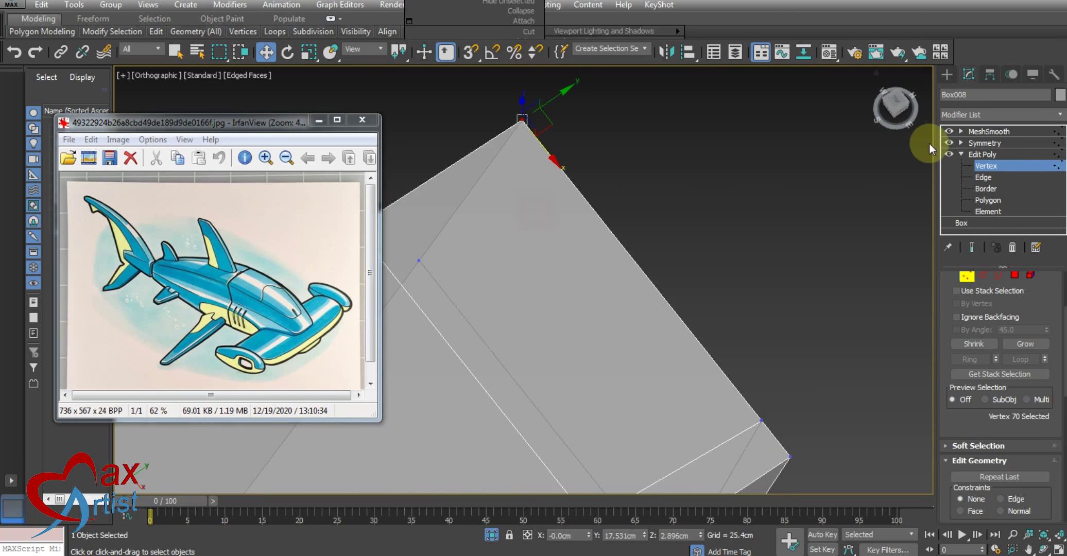
click(984, 133)
Bring the submarine back into view and scale the fin uniformly to about 133%.
alt+middle_drag(673, 275, 753, 185)
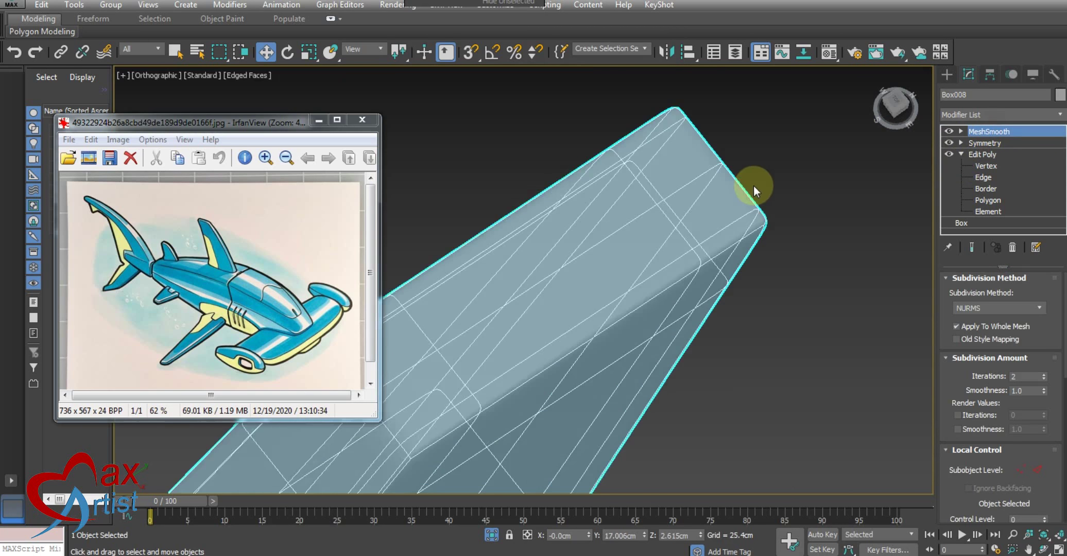
click(492, 535)
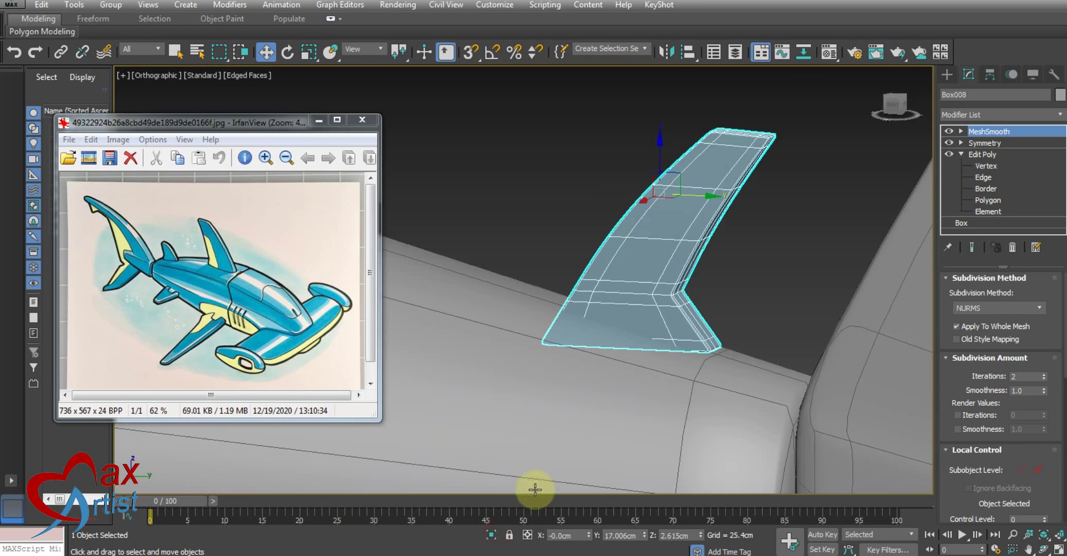
scroll(645, 263, down, 5)
scroll(679, 261, down, 3)
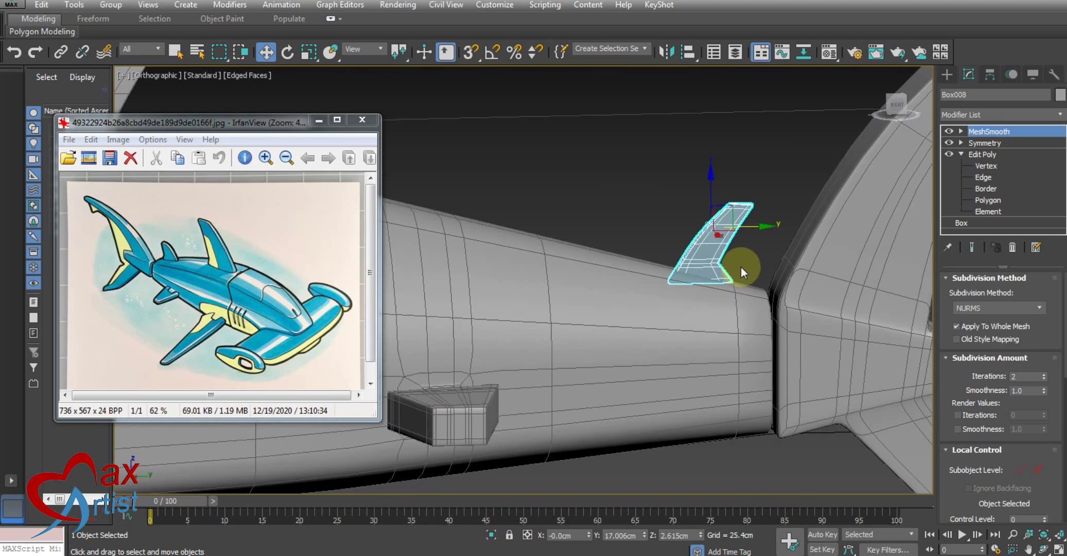
scroll(710, 289, up, 5)
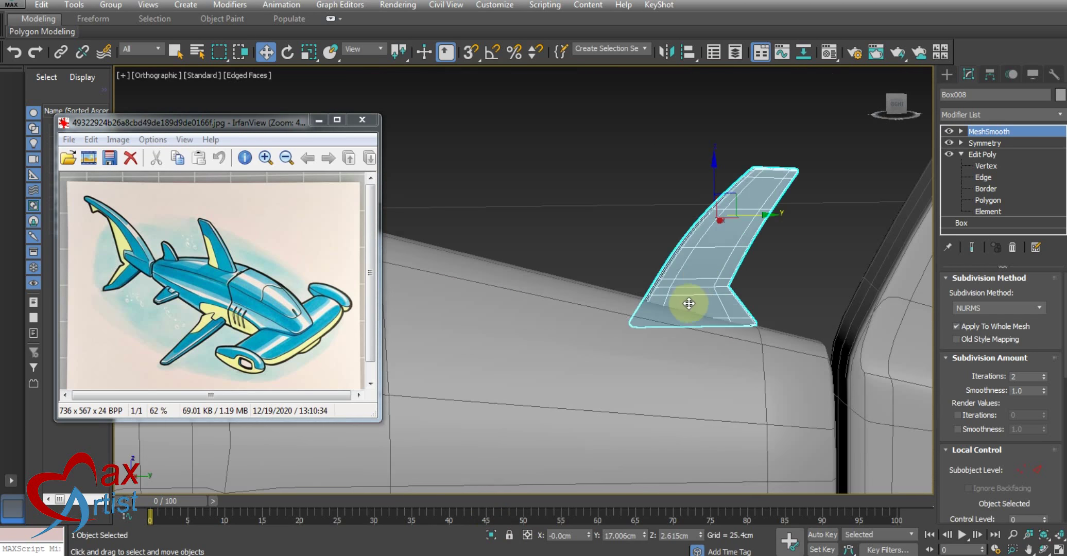
key(r)
drag(693, 232, 690, 206)
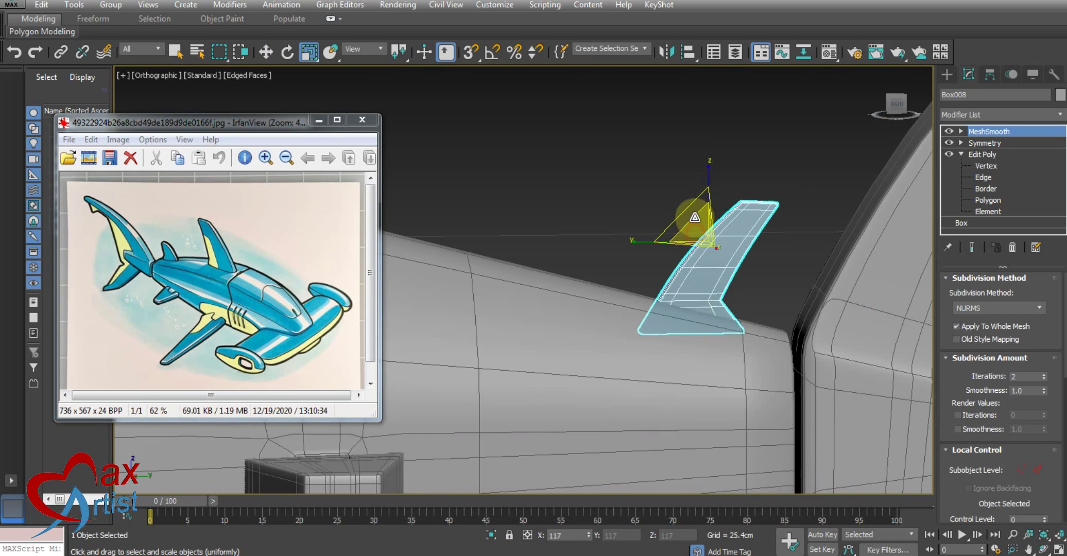
Raise the fin up on Z onto the rear hull and enter its Vertex level.
key(w)
scroll(686, 262, down, 2)
drag(686, 262, 686, 272)
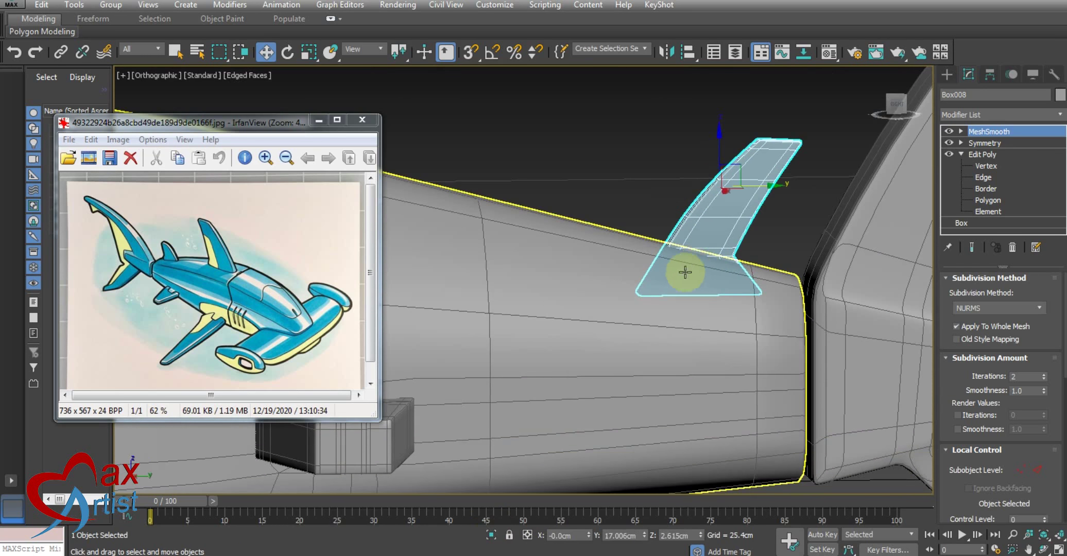
scroll(686, 272, up, 2)
drag(714, 172, 697, 136)
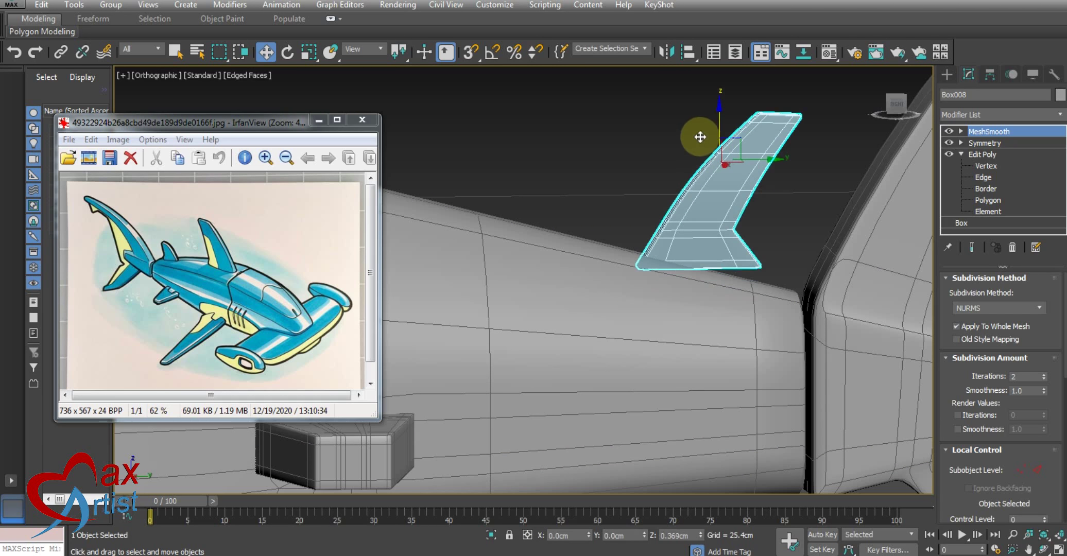
scroll(689, 179, up, 2)
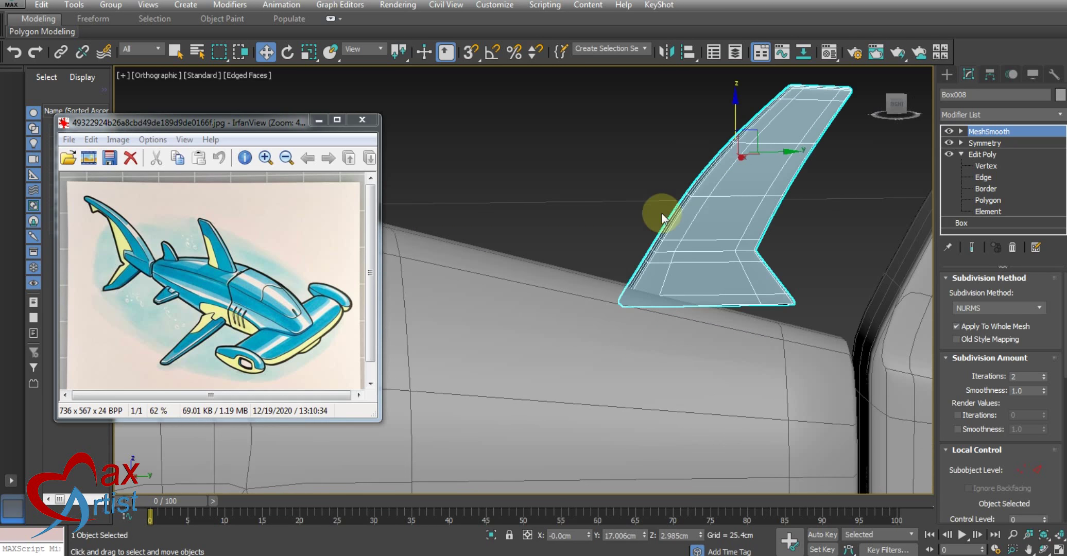
click(979, 166)
scroll(650, 218, up, 3)
scroll(664, 231, up, 1)
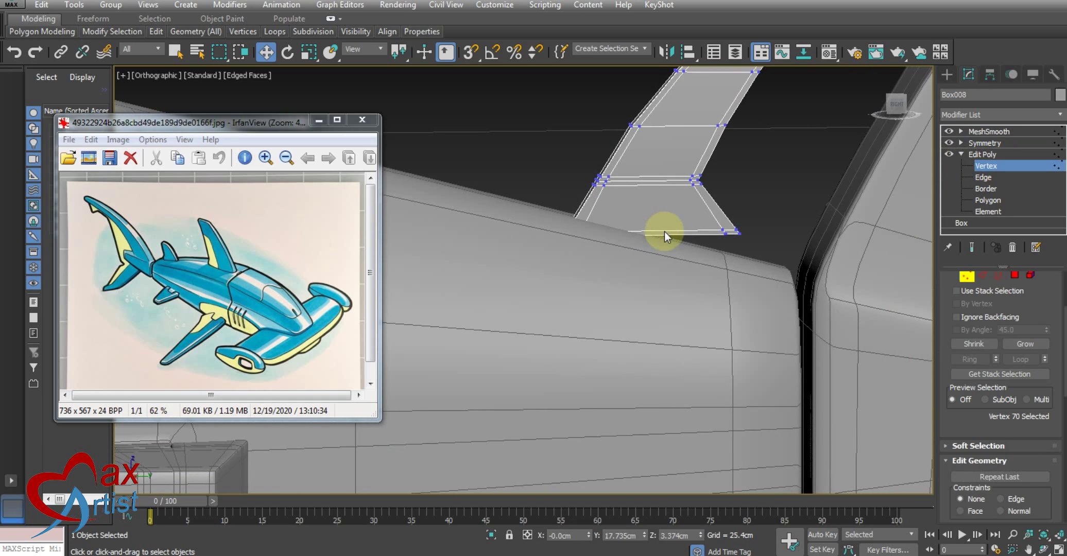
In wireframe, tilt the fin's lower base vertices and nudge them down and sideways.
key(F3)
mouse_move(806, 297)
mouse_down()
mouse_move(512, 178)
mouse_move(543, 191)
mouse_up()
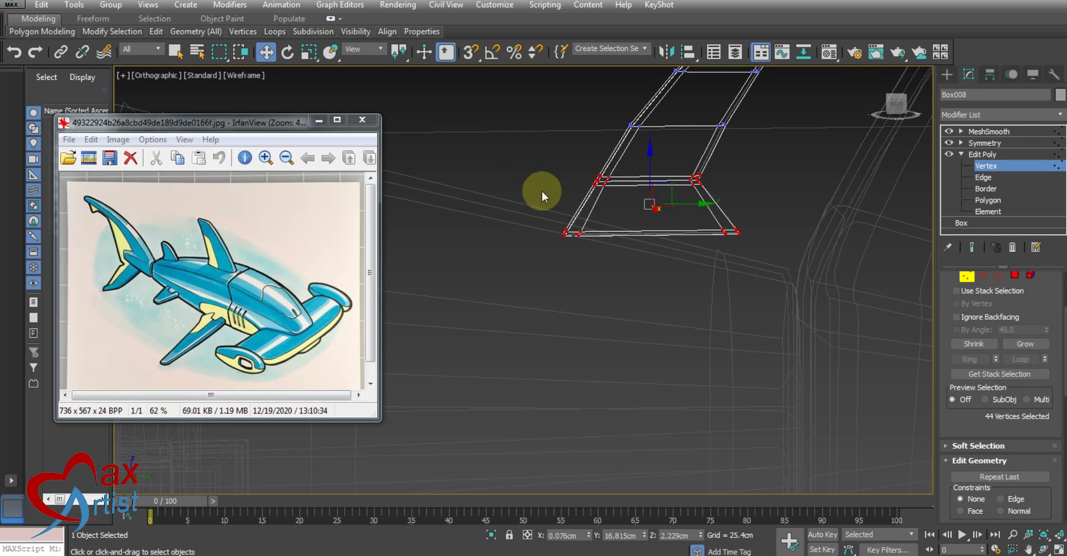
middle_drag(706, 220, 703, 248)
key(e)
mouse_move(697, 199)
mouse_down()
mouse_move(687, 205)
mouse_move(702, 209)
mouse_up()
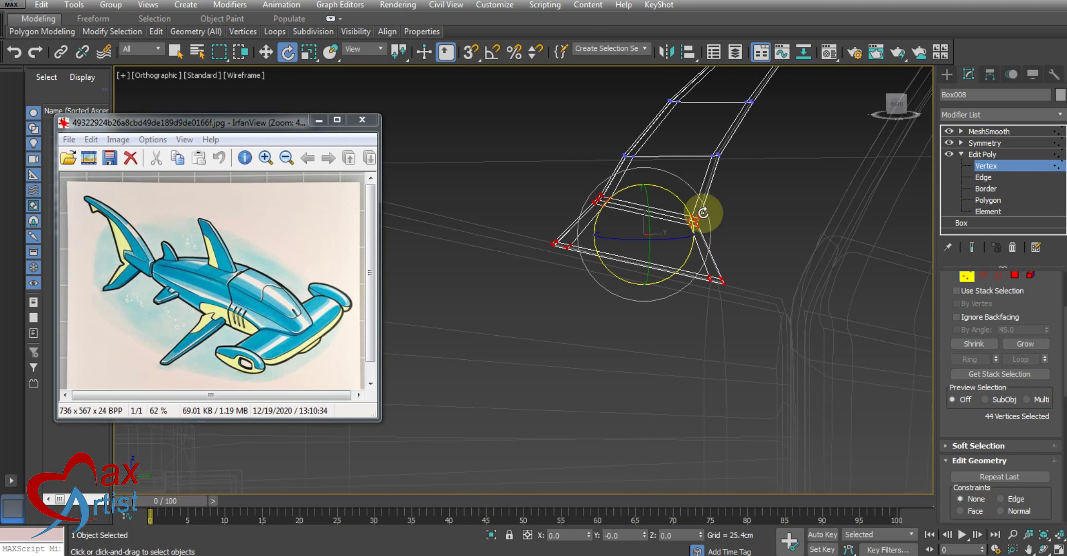
middle_drag(702, 210, 714, 210)
key(w)
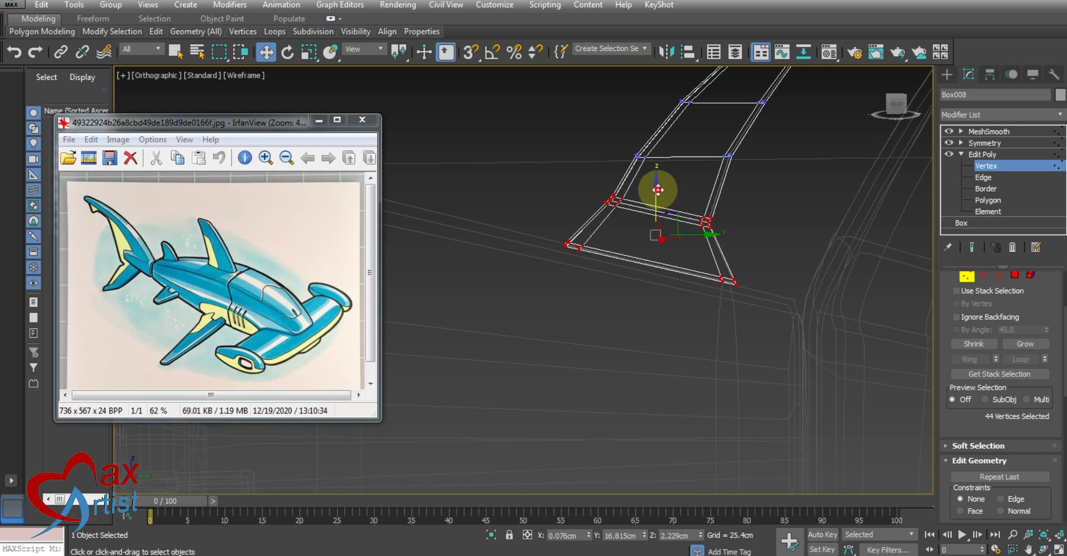
drag(655, 191, 662, 202)
drag(704, 255, 690, 224)
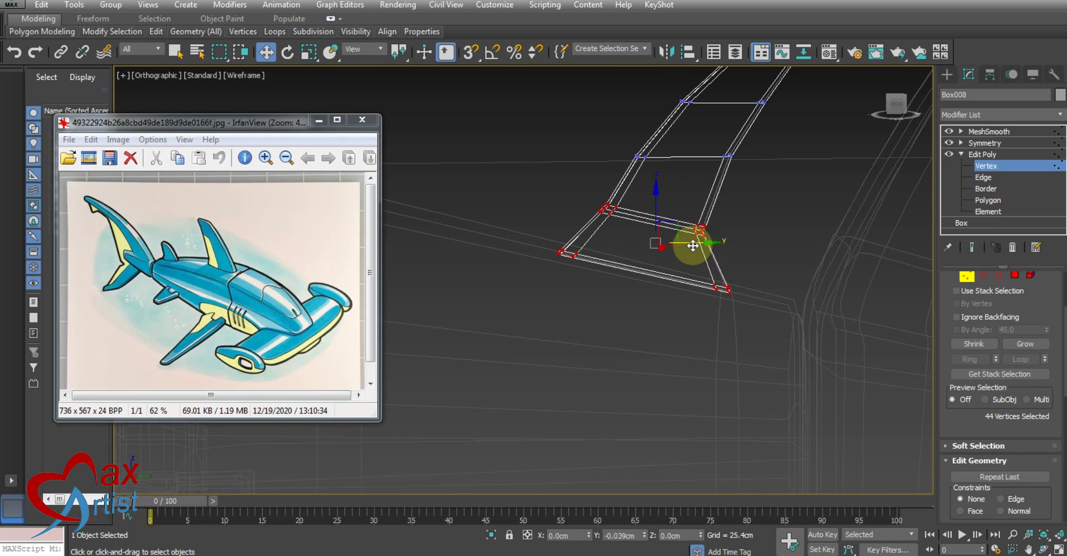
mouse_move(691, 224)
middle_down()
mouse_move(655, 269)
mouse_move(643, 250)
mouse_move(655, 245)
middle_up()
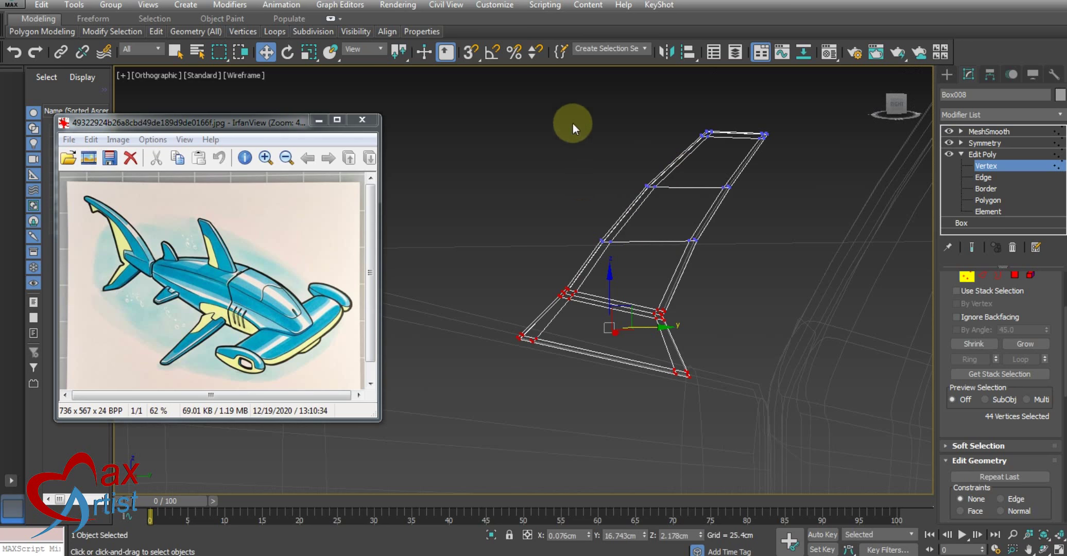
Rotate the fin's upper vertices to bend that section back, then lower it.
drag(775, 256, 776, 256)
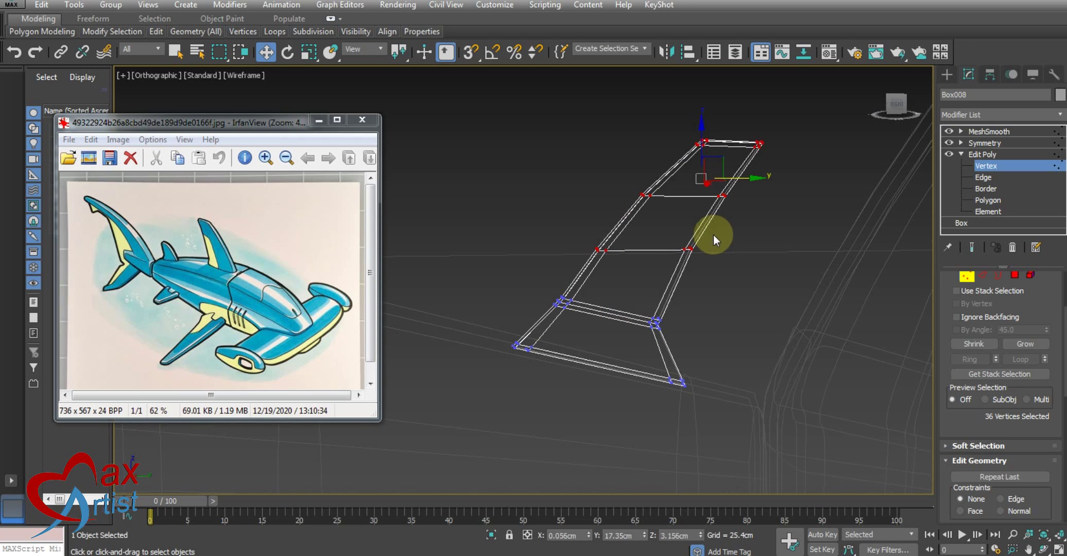
key(e)
mouse_move(746, 153)
mouse_down()
mouse_move(753, 169)
mouse_move(638, 221)
mouse_move(713, 221)
mouse_move(695, 238)
mouse_up()
key(w)
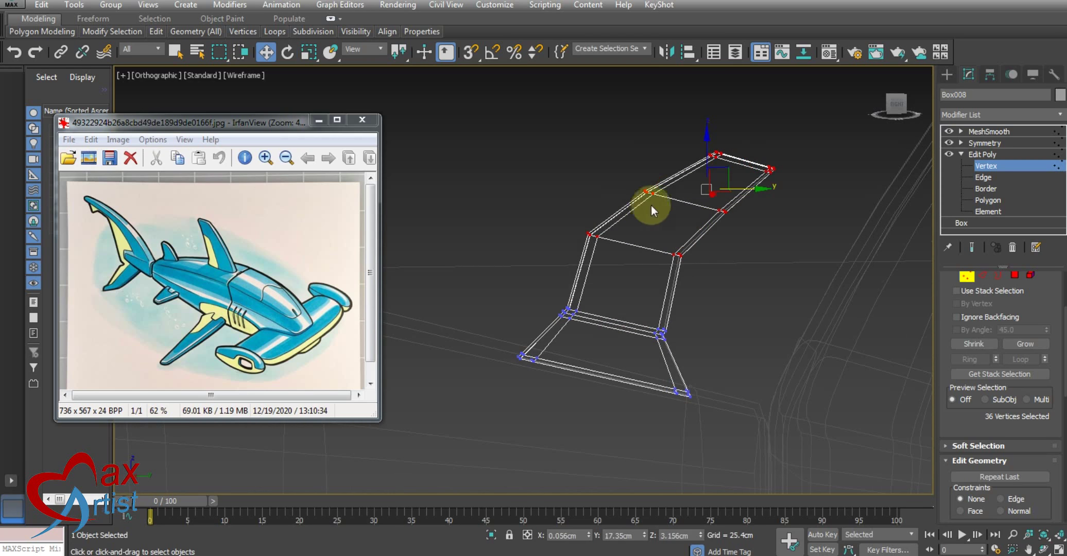
drag(703, 153, 686, 186)
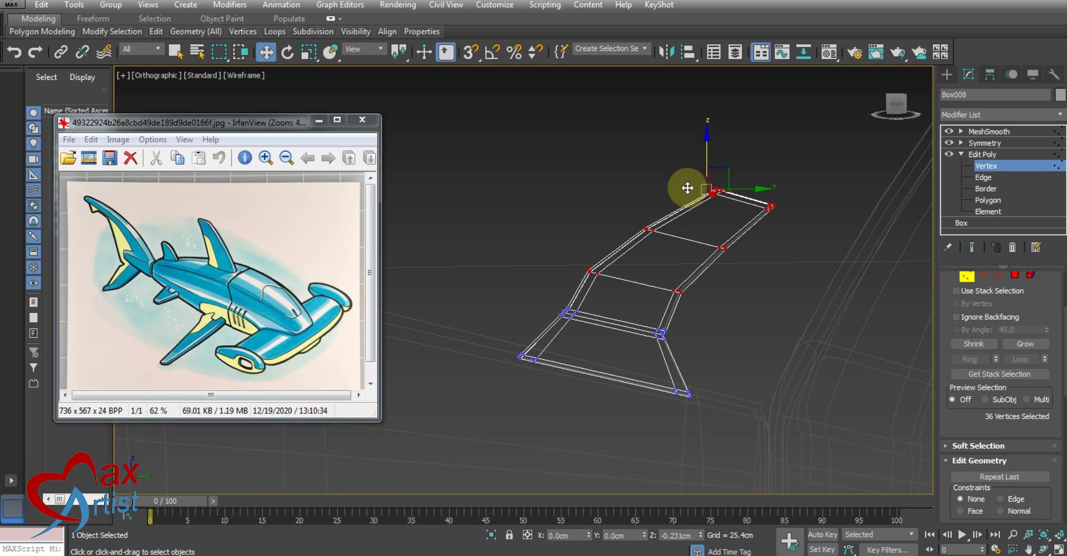
scroll(672, 257, up, 2)
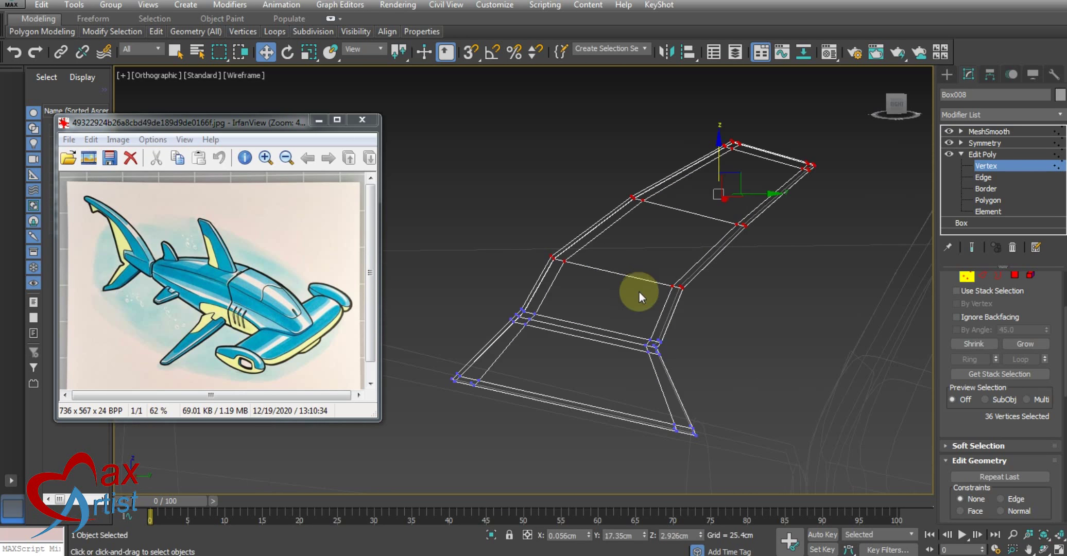
Slide the edge loop running across the fin's middle along its length.
key(2)
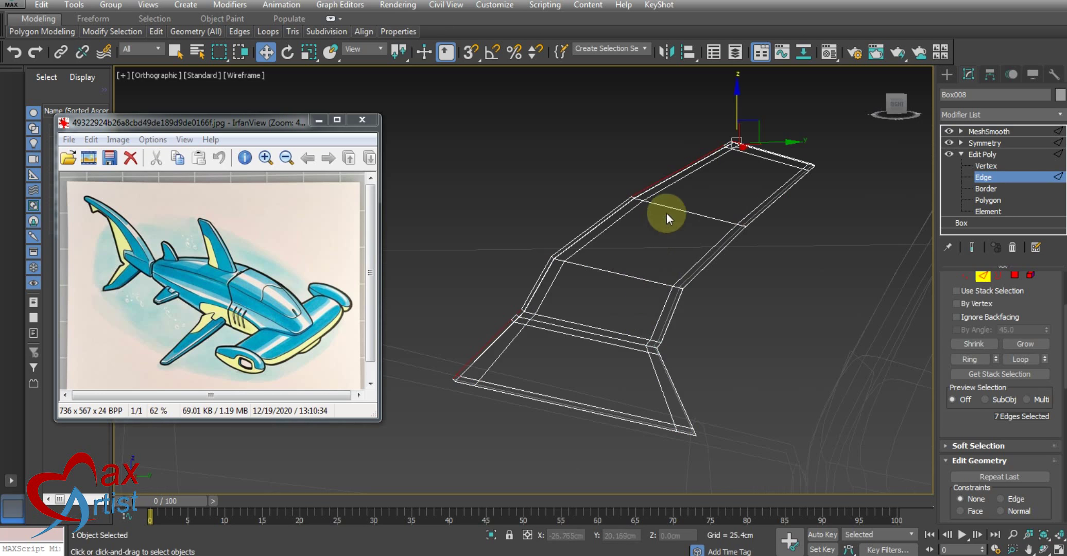
click(670, 207)
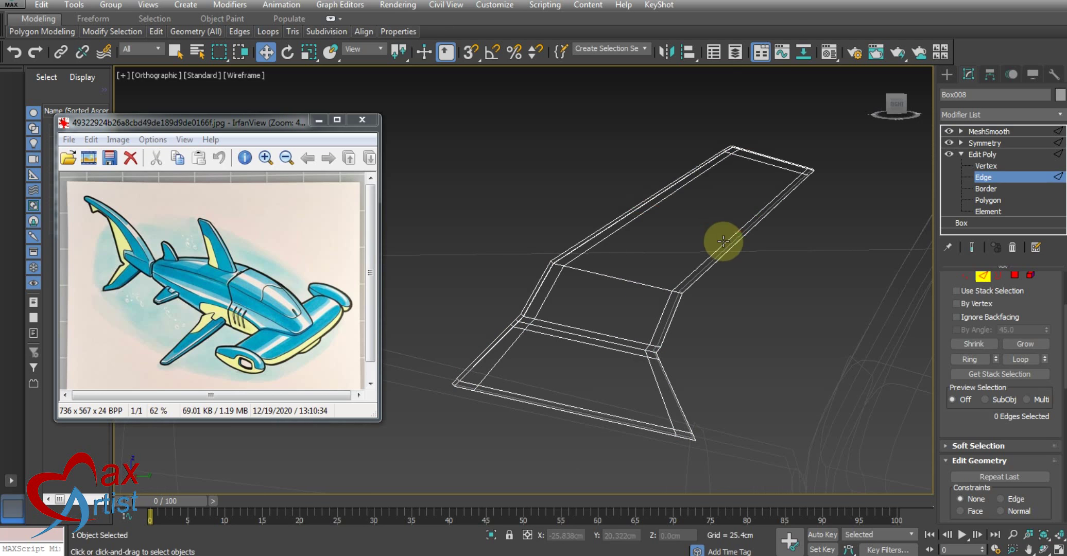
mouse_move(725, 237)
middle_down()
mouse_move(700, 251)
mouse_move(695, 269)
middle_up()
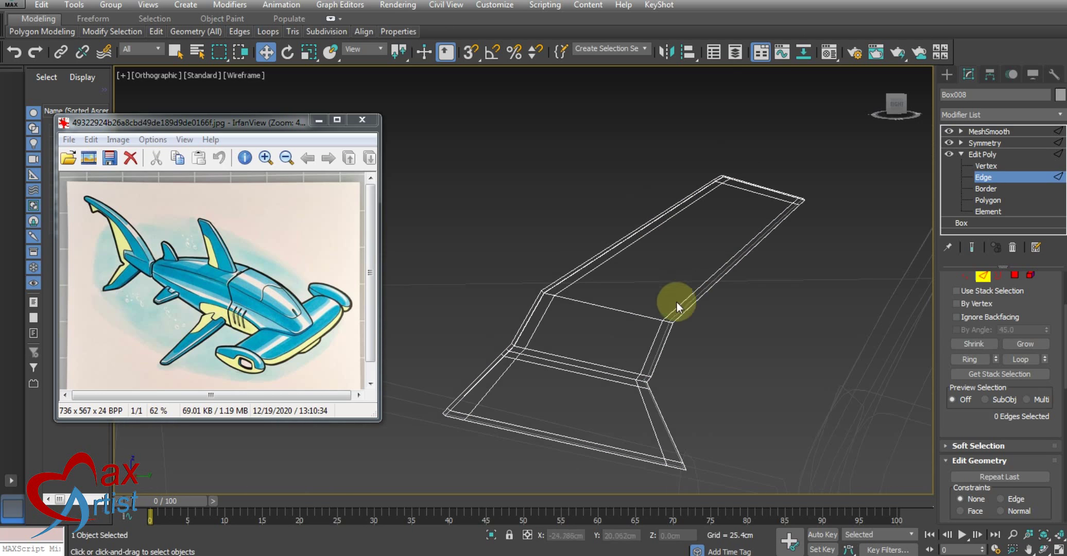
double_click(583, 303)
drag(649, 306, 675, 310)
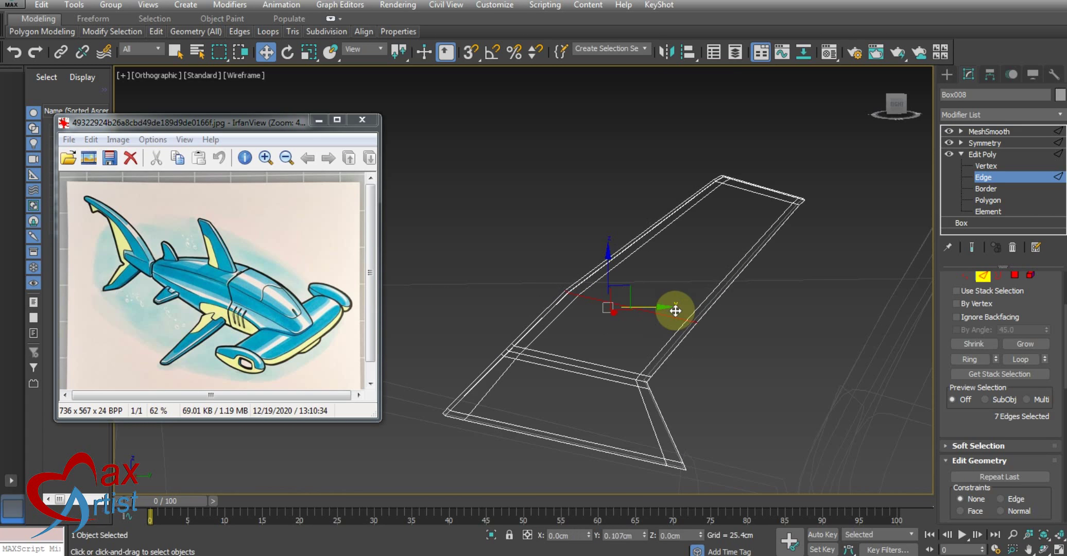
key(1)
Lower and shift the fin's tip and middle vertex rows, then preview it smoothed.
drag(851, 252, 846, 249)
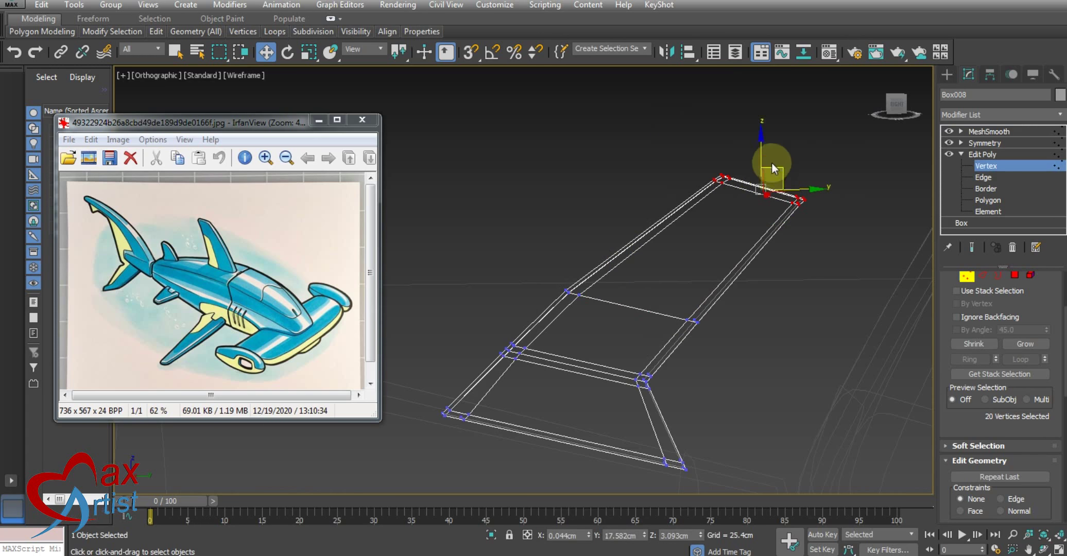
drag(763, 155, 743, 187)
drag(809, 231, 755, 238)
drag(720, 197, 717, 210)
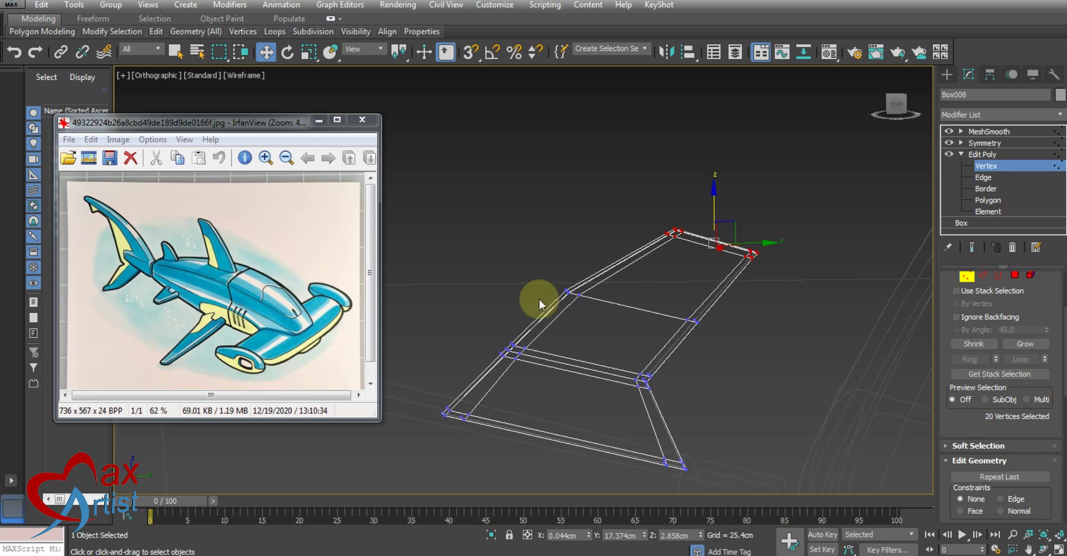
drag(536, 274, 735, 339)
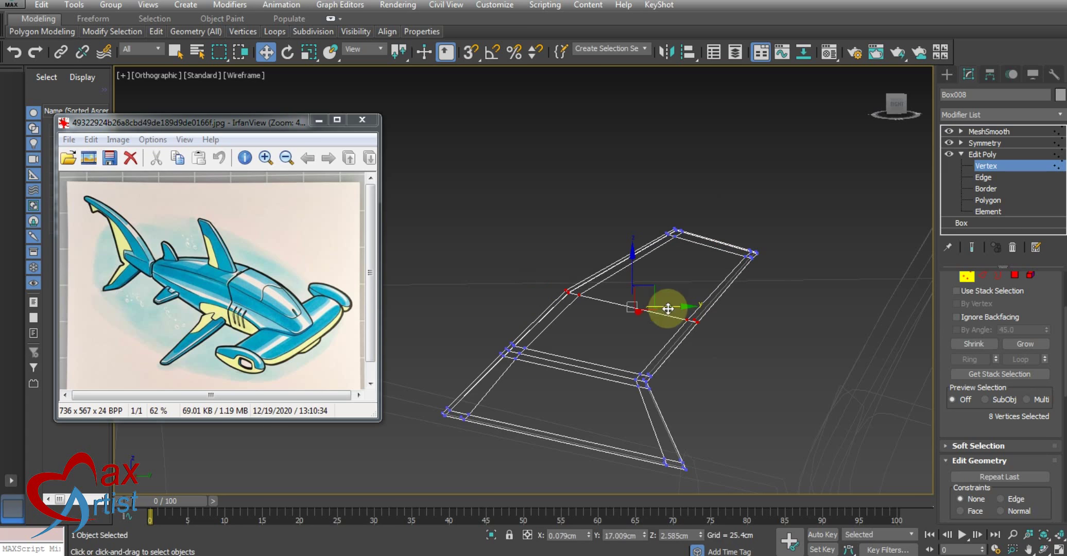
drag(668, 307, 694, 293)
mouse_move(649, 191)
mouse_down()
mouse_move(795, 266)
mouse_move(780, 248)
mouse_up()
scroll(705, 268, down, 3)
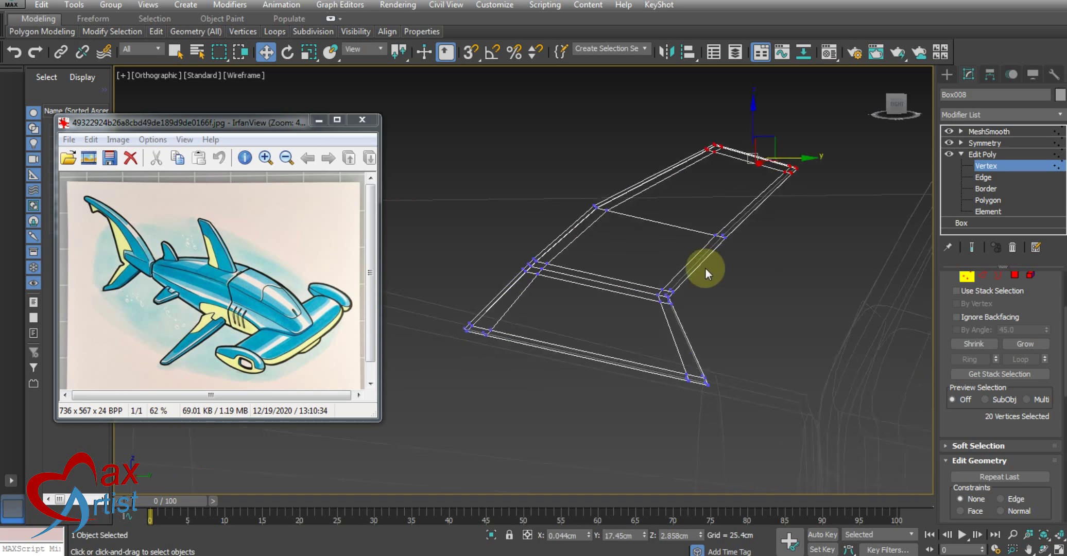
scroll(746, 257, up, 2)
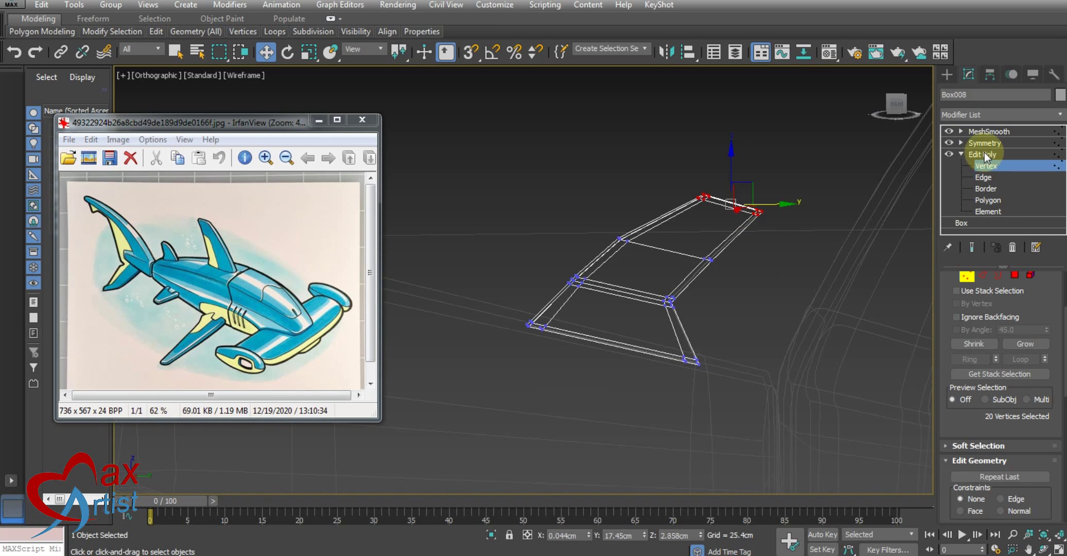
click(988, 131)
Select all of the fin's polygons at Polygon level.
scroll(686, 234, down, 2)
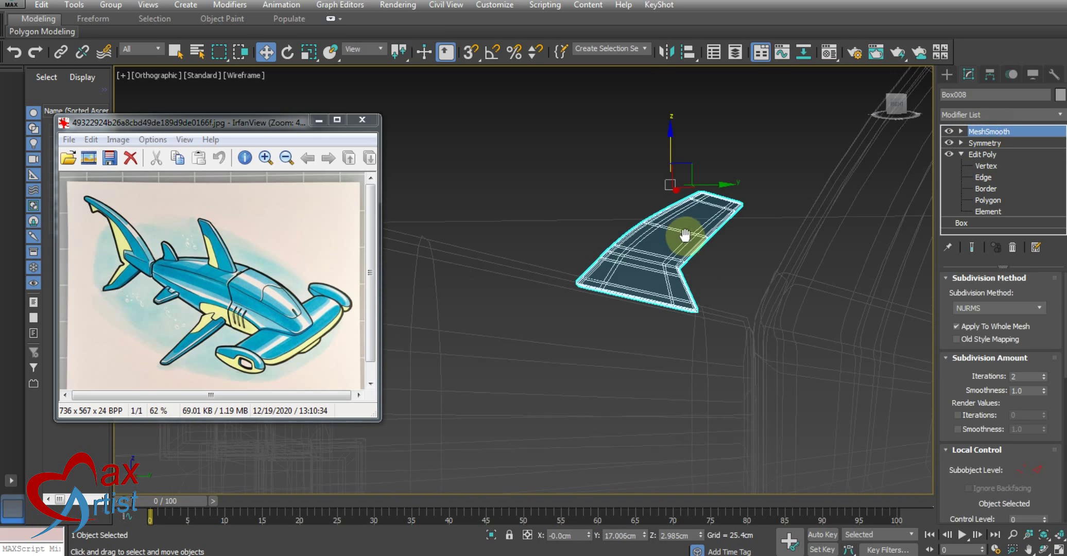
key(alt+w)
key(alt+w)
mouse_move(742, 348)
alt+middle_down()
mouse_move(752, 370)
mouse_move(740, 305)
mouse_move(709, 347)
mouse_move(740, 349)
mouse_move(745, 380)
mouse_move(689, 350)
mouse_move(662, 290)
mouse_move(731, 309)
alt+middle_up()
key(F3)
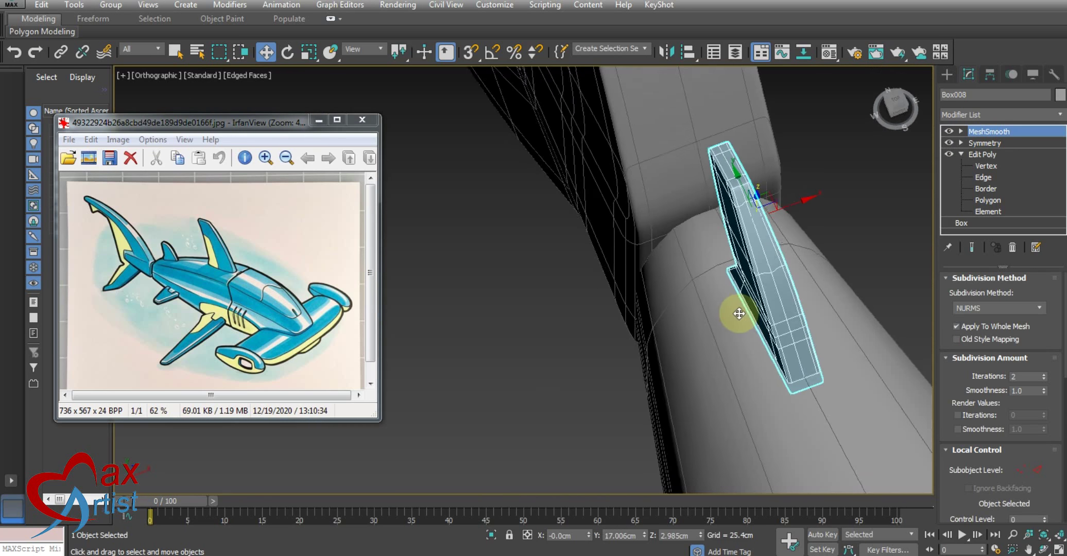
click(992, 202)
mouse_move(896, 247)
alt+middle_down()
mouse_move(722, 281)
mouse_move(814, 263)
mouse_move(797, 257)
alt+middle_up()
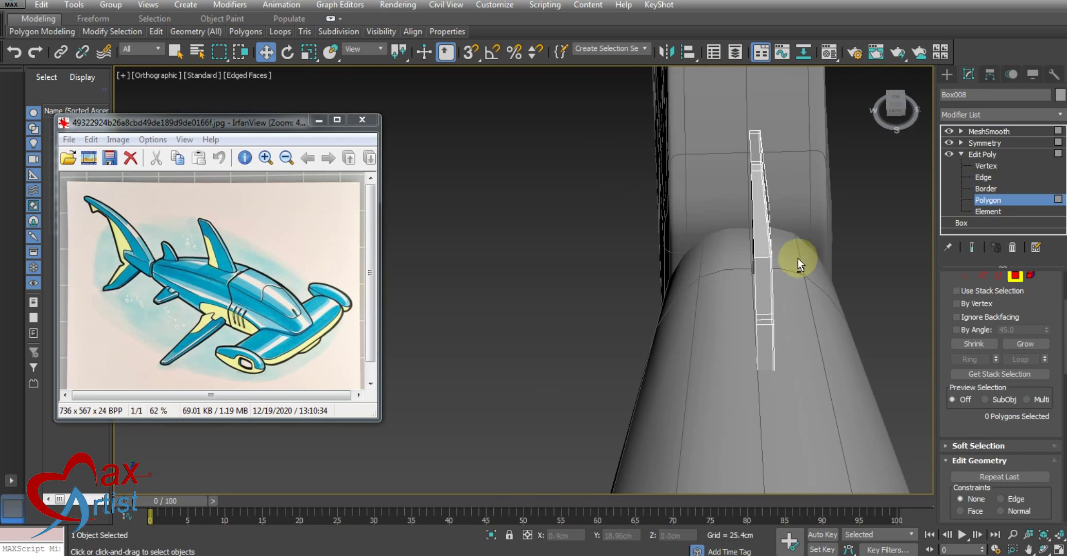
double_click(767, 287)
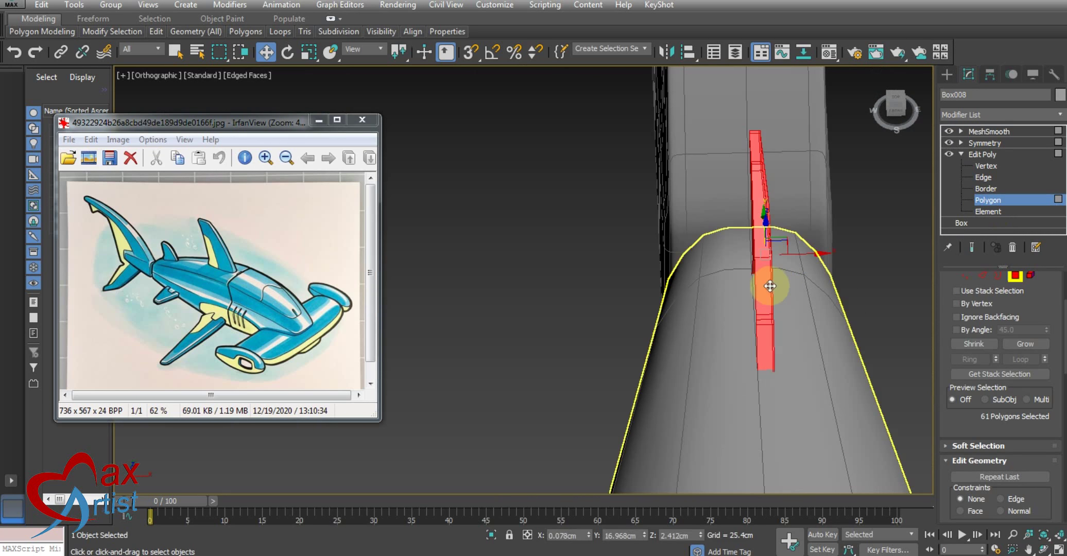
In the Top view, deselect the fin's left-half polygons and nudge the rest sideways.
key(alt+w)
right_click(495, 175)
key(alt+w)
scroll(654, 278, up, 3)
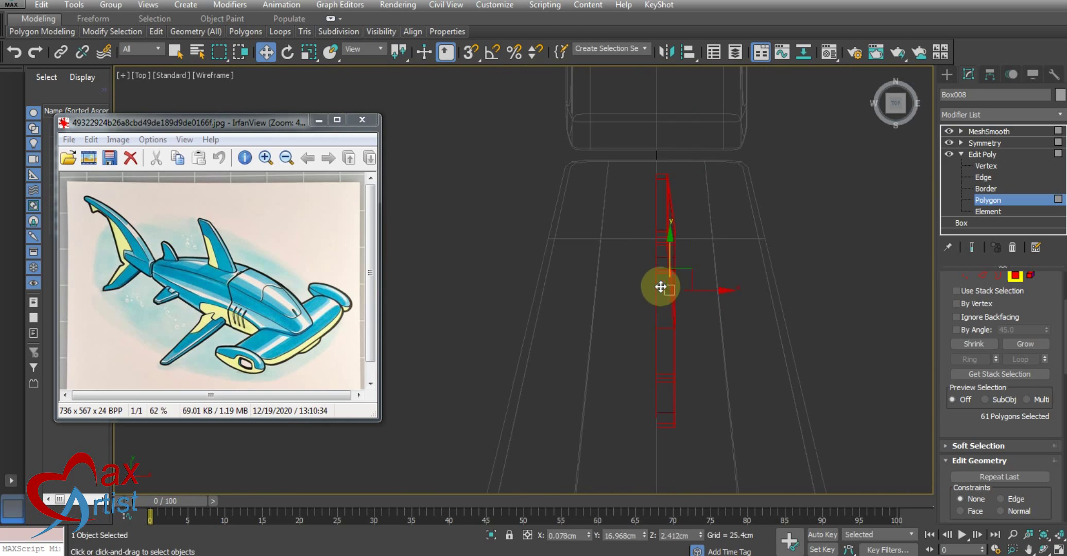
key(F3)
key(F3)
key(F2)
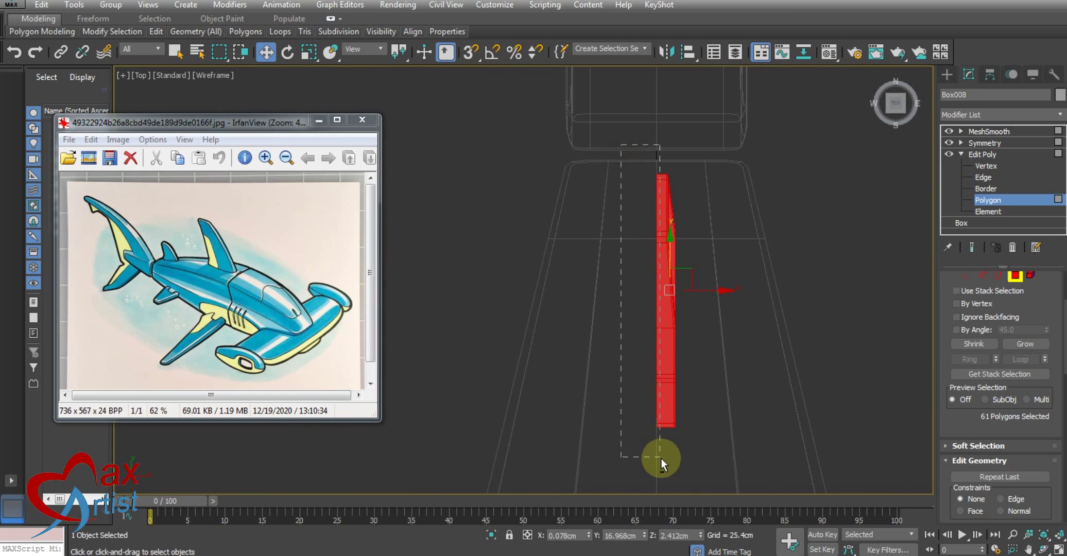
alt+drag(661, 458, 666, 440)
drag(715, 291, 707, 293)
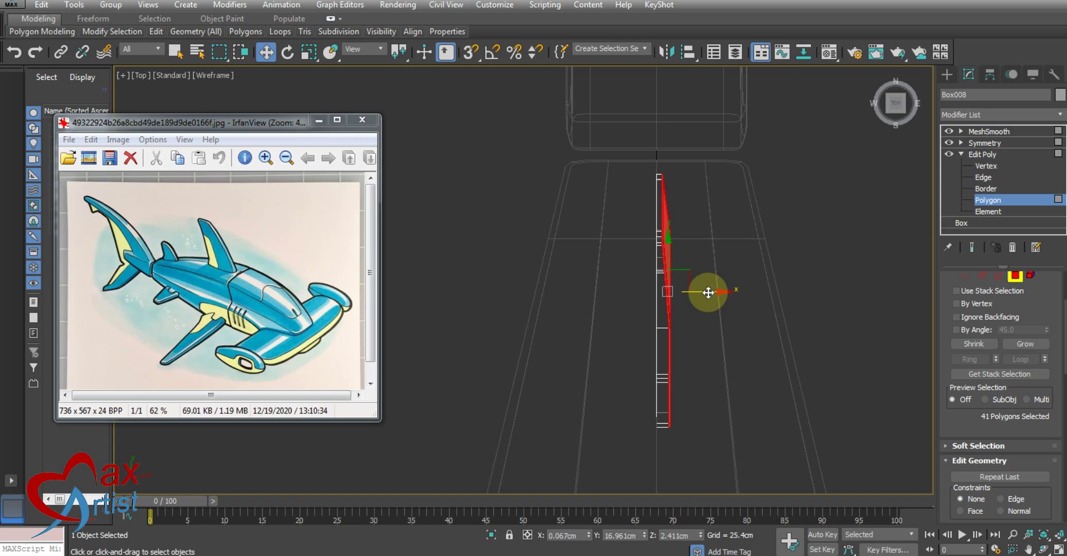
Shrink the selection from 41 to 21 faces and scale them along X to about 5–9%.
key(alt+w)
key(alt+w)
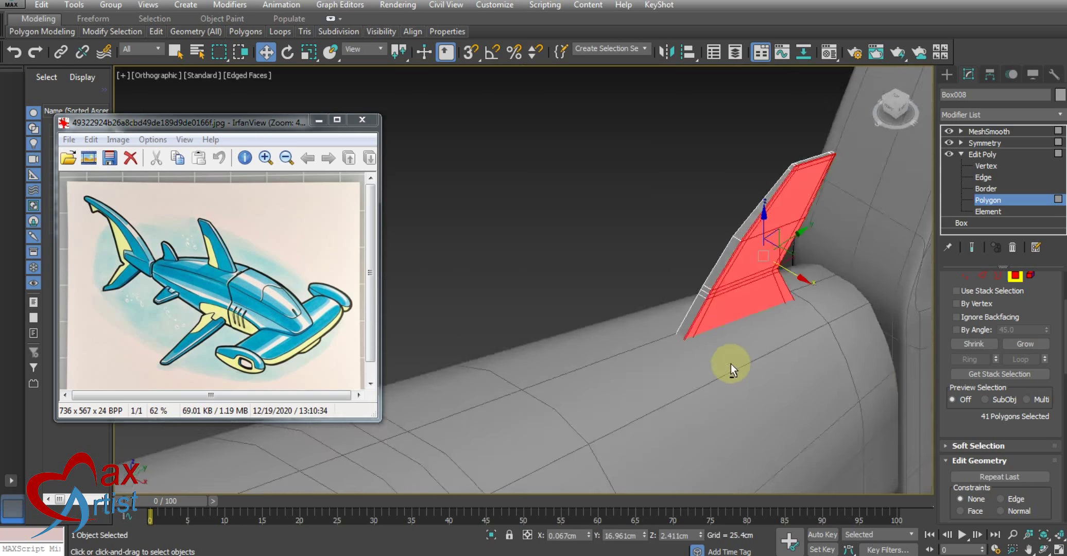
alt+middle_drag(731, 363, 699, 362)
scroll(826, 261, up, 3)
scroll(714, 261, up, 2)
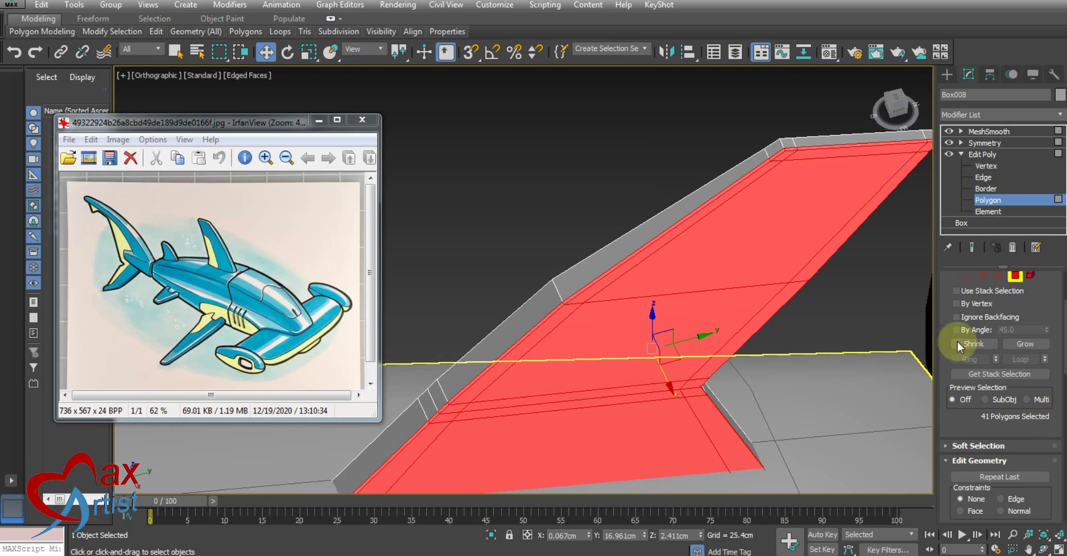
click(987, 345)
mouse_move(756, 345)
alt+middle_down()
mouse_move(690, 321)
mouse_move(823, 315)
mouse_move(810, 328)
mouse_move(772, 284)
alt+middle_up()
key(r)
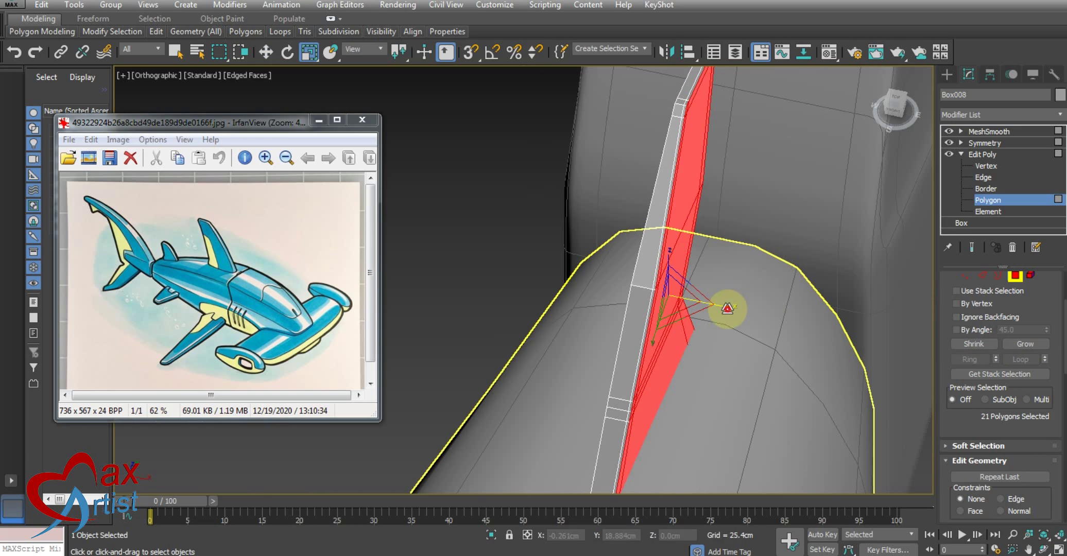
drag(726, 309, 684, 332)
drag(761, 314, 714, 309)
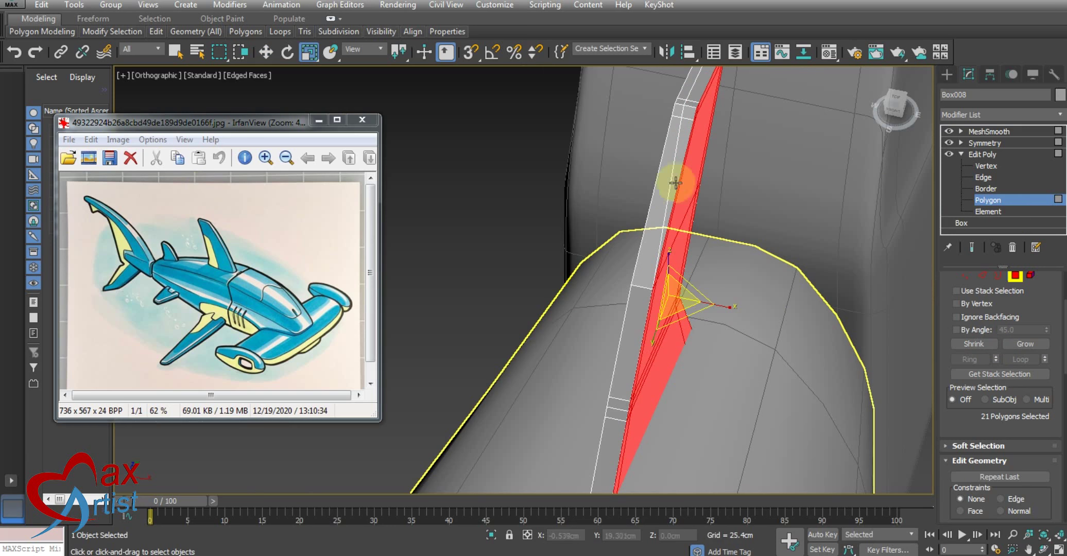
Convert the fin's edge loop to its 21 faces and nudge them along X.
key(2)
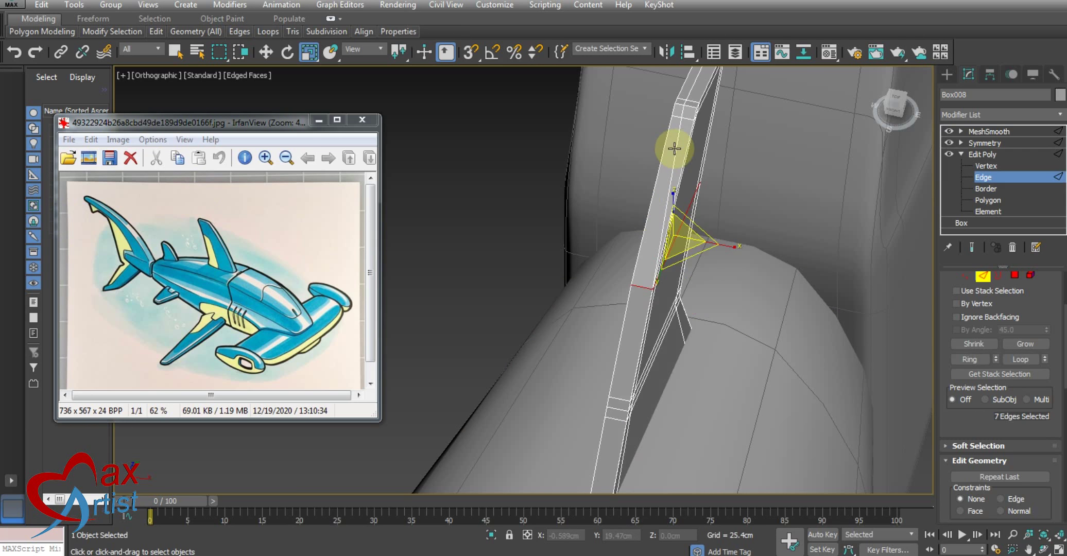
double_click(674, 148)
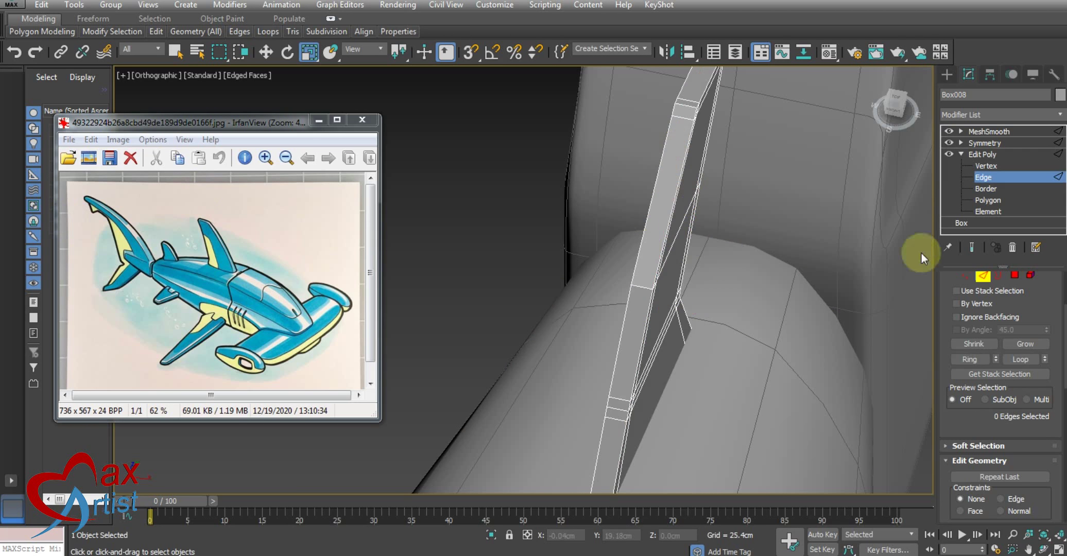
ctrl+click(988, 200)
scroll(715, 281, up, 1)
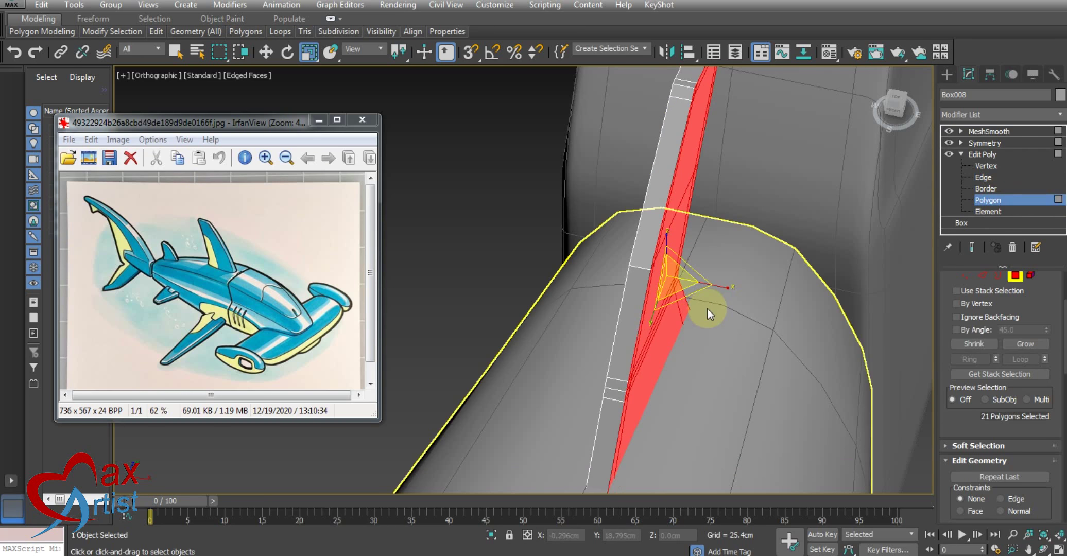
key(w)
drag(711, 285, 643, 273)
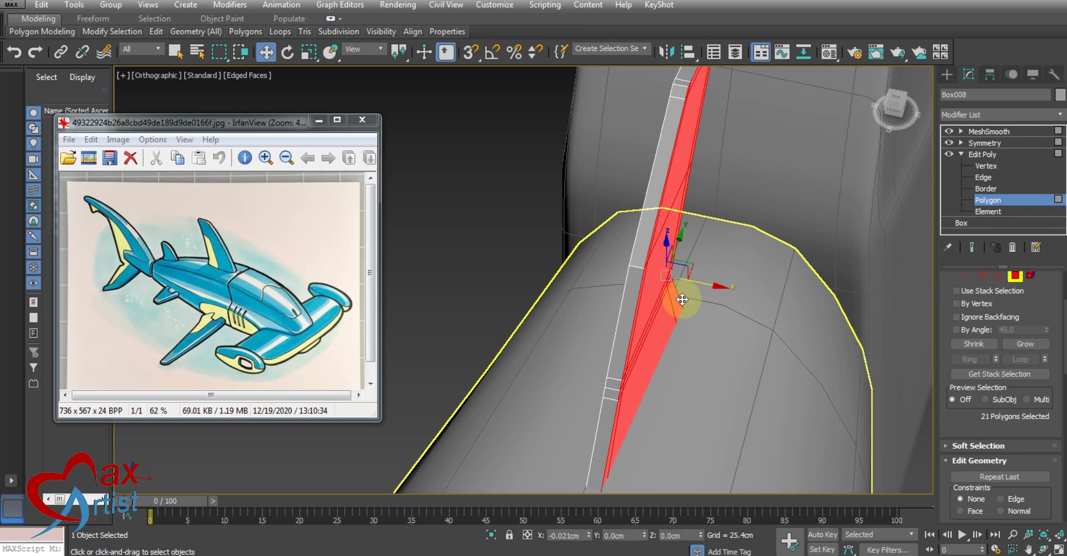
Connect a ring of fin edges with 2 segments at pinch 25, then view it smoothed.
key(2)
click(630, 266)
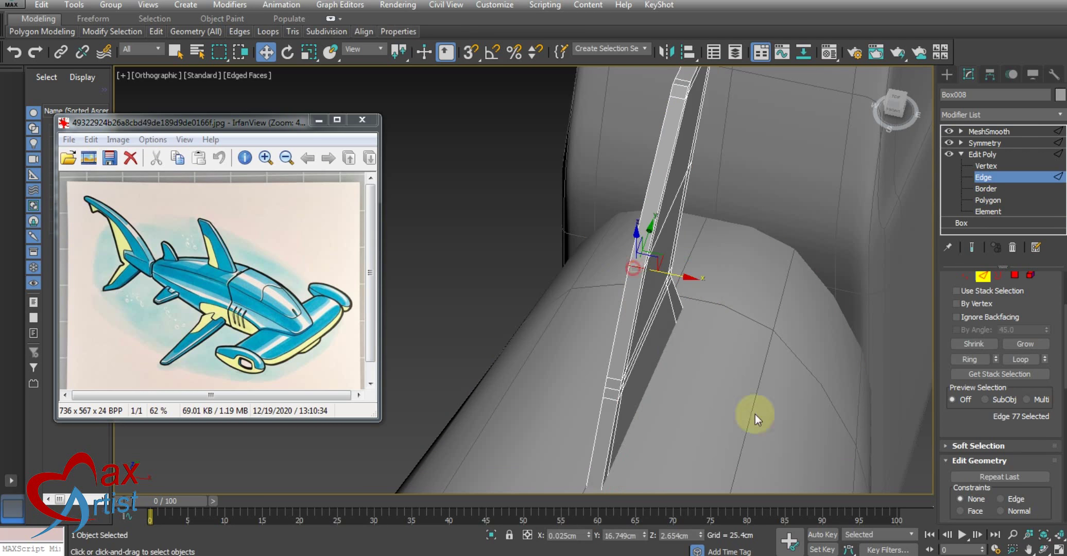
click(973, 248)
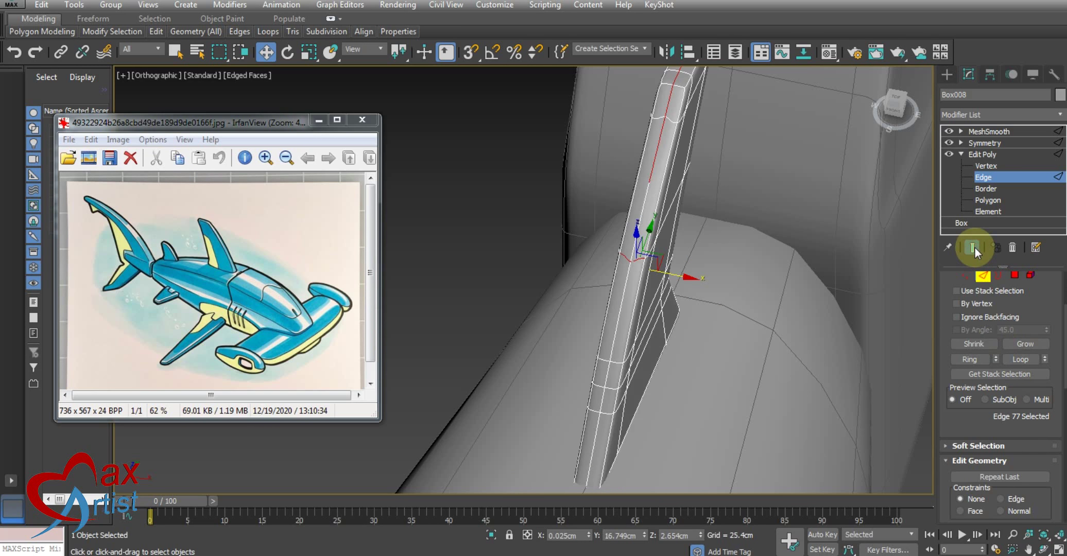
click(970, 250)
click(969, 359)
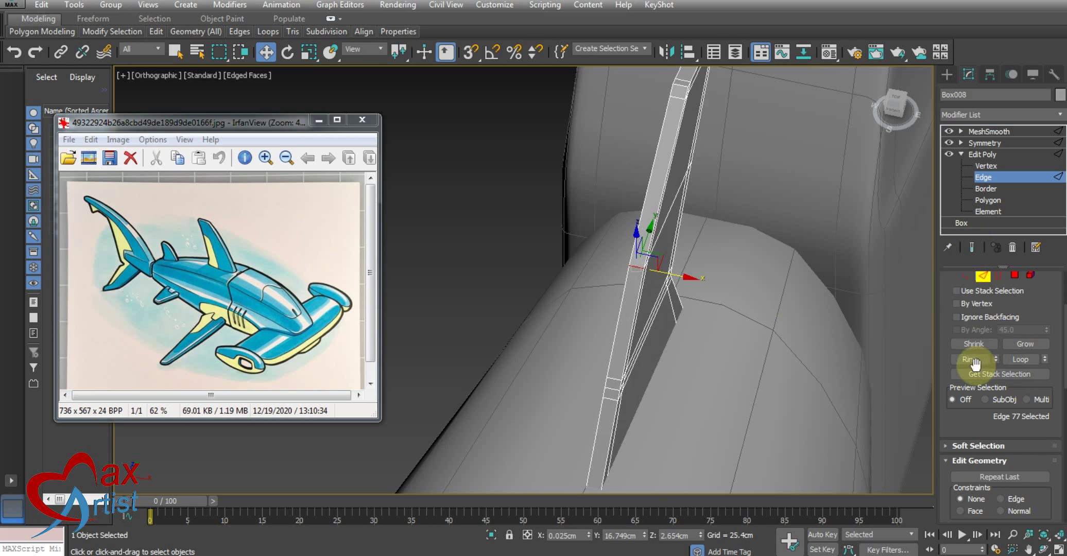
right_click(619, 247)
click(482, 292)
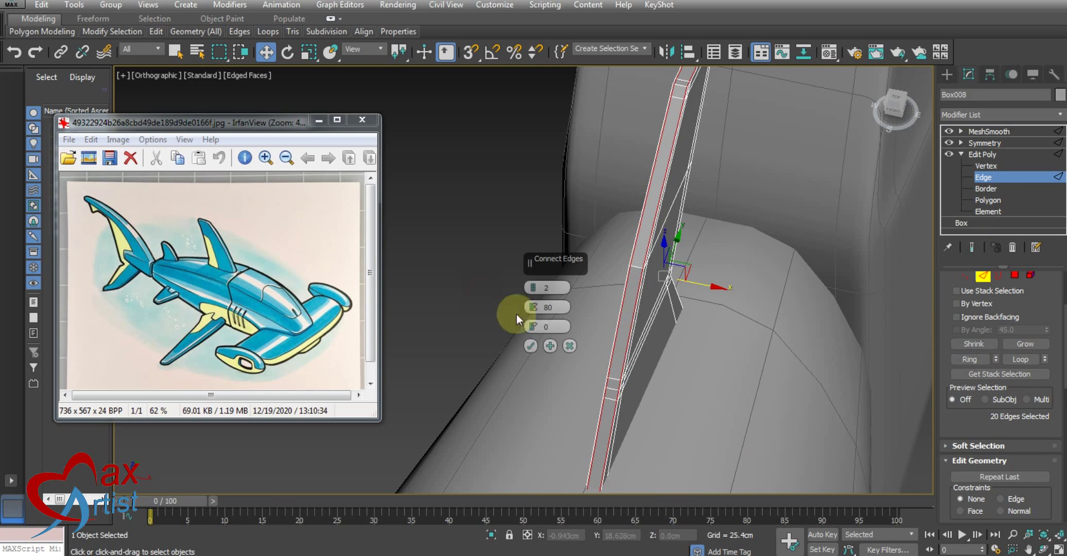
mouse_move(535, 306)
mouse_down()
mouse_move(560, 470)
mouse_move(546, 419)
mouse_up()
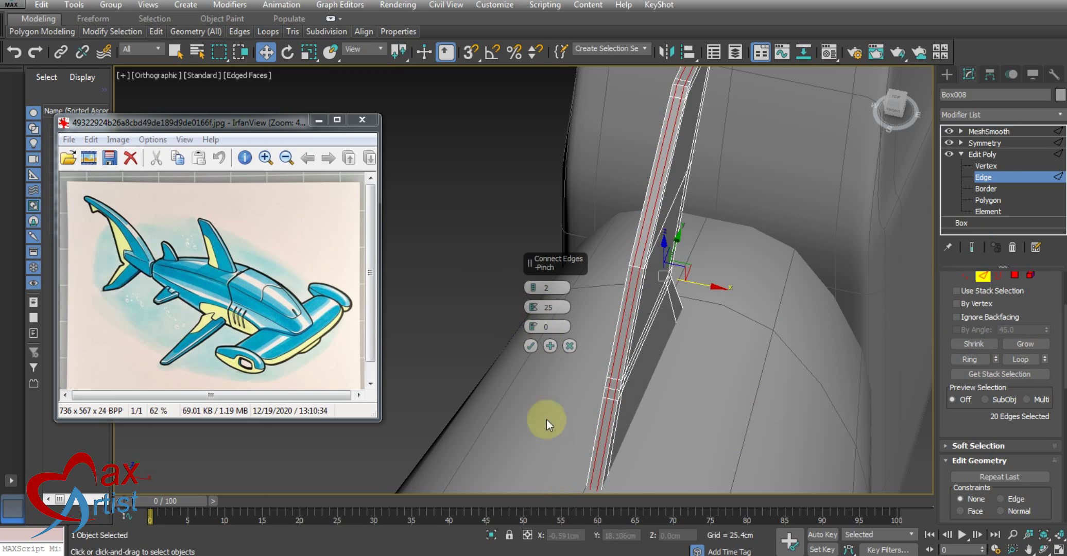
click(531, 346)
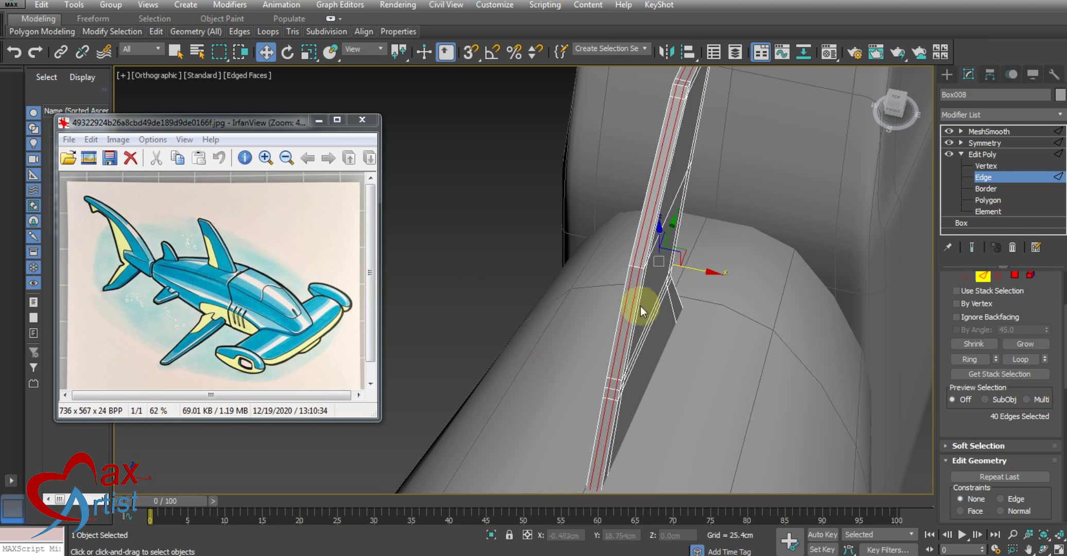
click(679, 302)
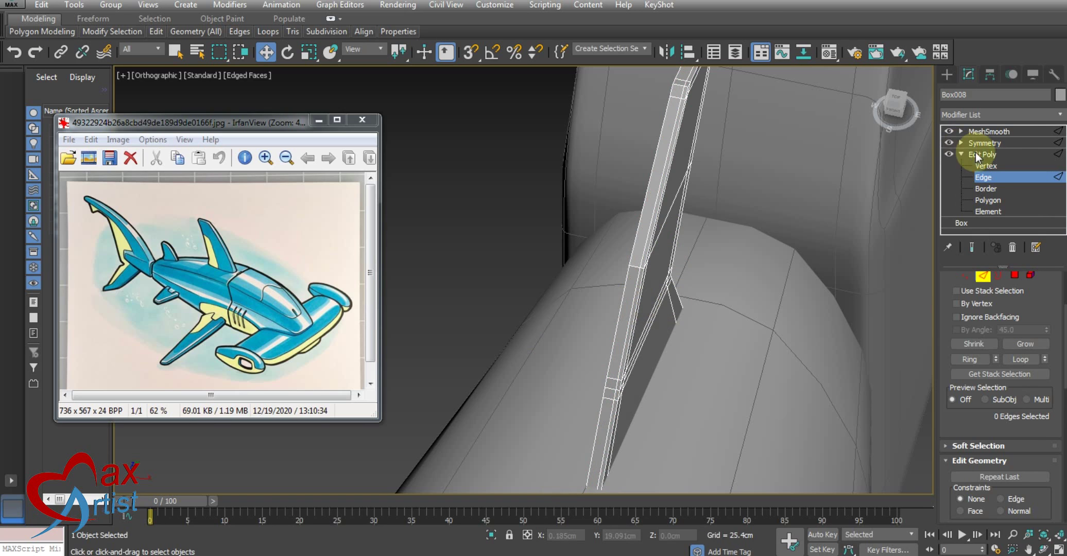
click(980, 132)
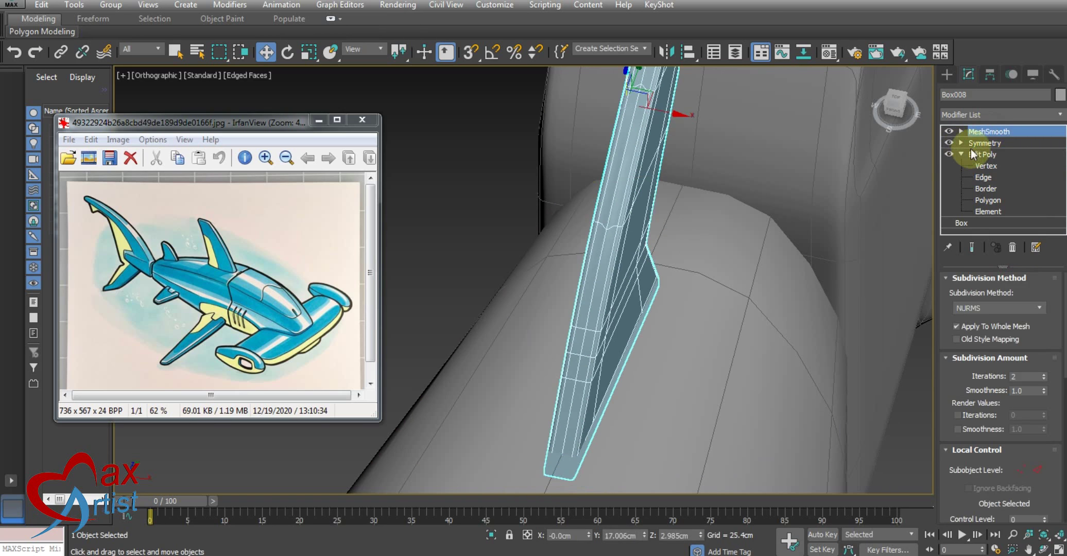
Review the dorsal fin's Mirror and border-edge settings, then return to its MeshSmooth result.
click(978, 143)
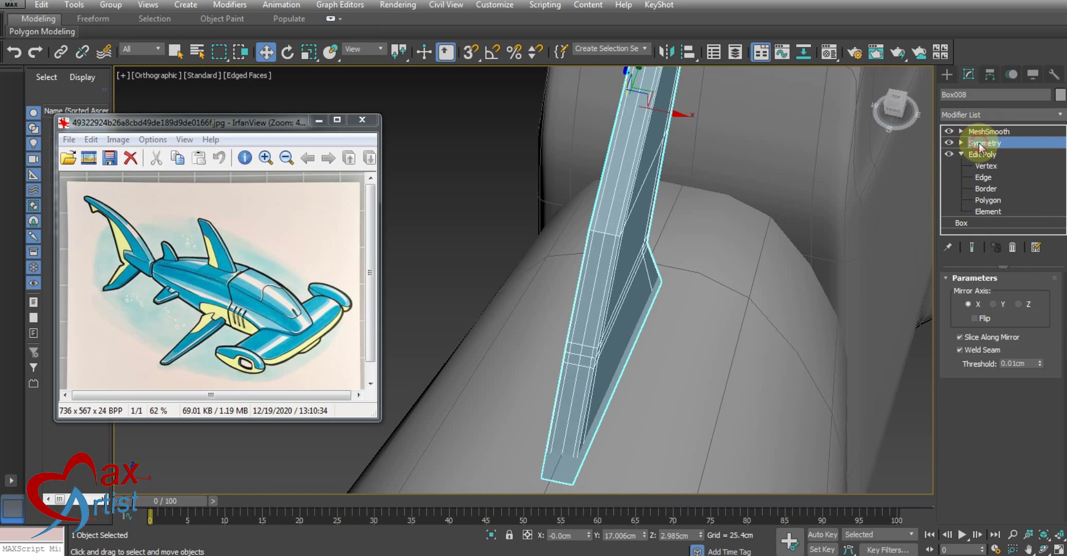
click(1006, 130)
click(985, 188)
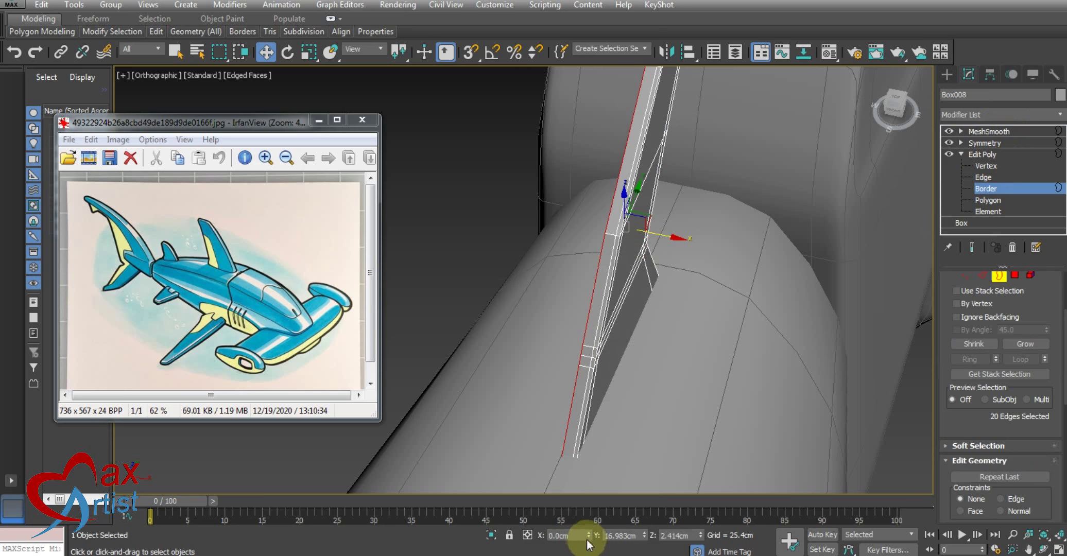
key(r)
scroll(684, 275, down, 3)
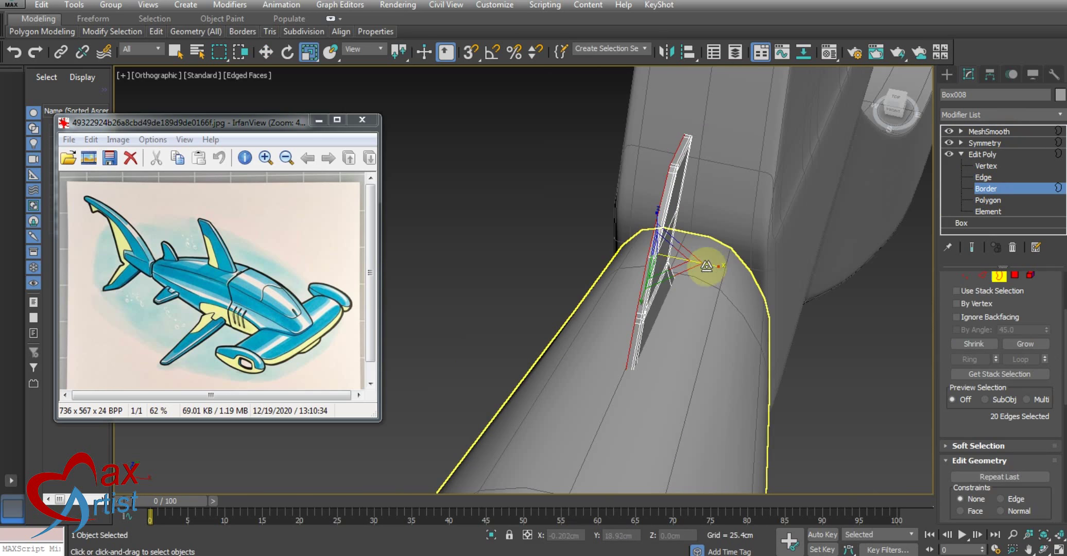
click(986, 154)
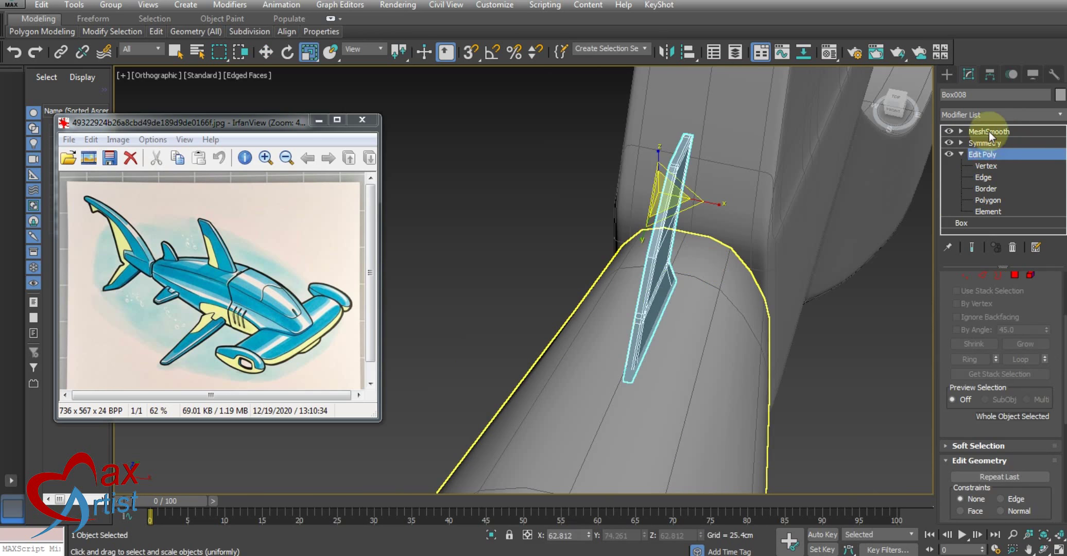
click(988, 132)
View the smoothed fin up close with Edged Faces turned off.
alt+middle_drag(686, 285, 638, 286)
scroll(669, 304, up, 3)
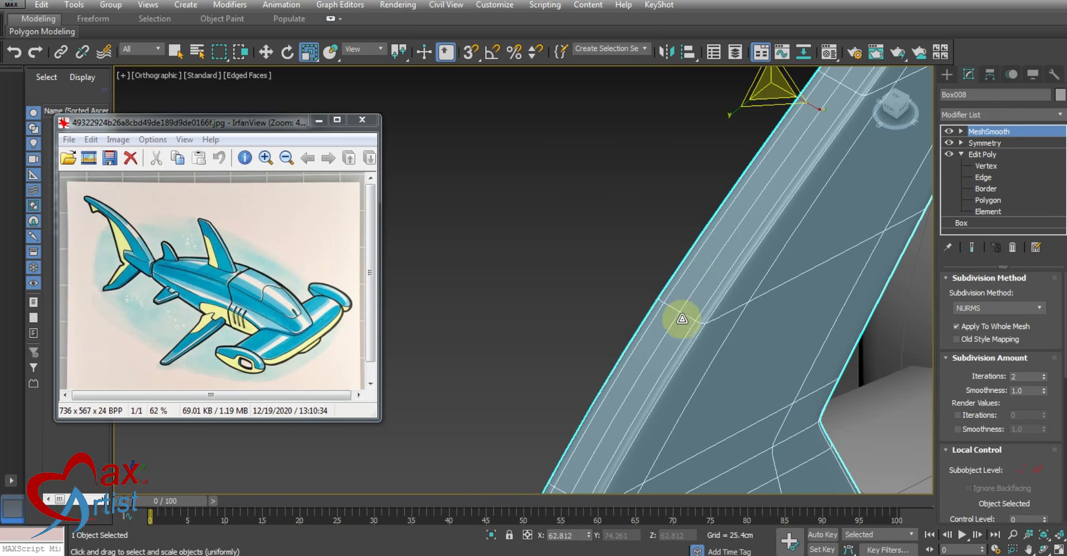
scroll(685, 311, up, 1)
scroll(685, 309, down, 3)
key(F4)
scroll(691, 298, down, 3)
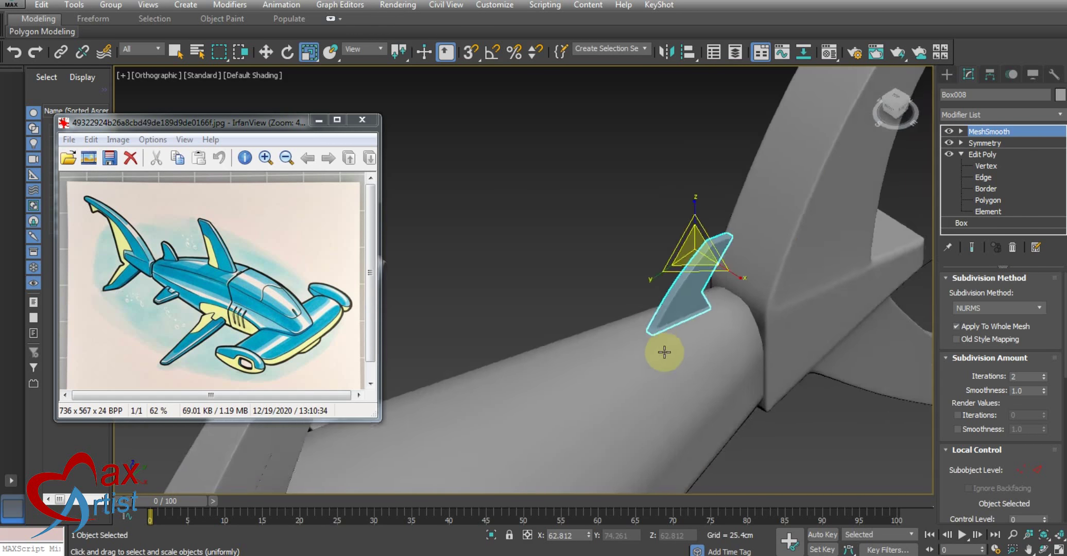
scroll(662, 353, down, 2)
scroll(618, 362, down, 2)
Select the main hull body Box003 with the Move tool and frame the whole shark.
alt+middle_drag(637, 327, 654, 368)
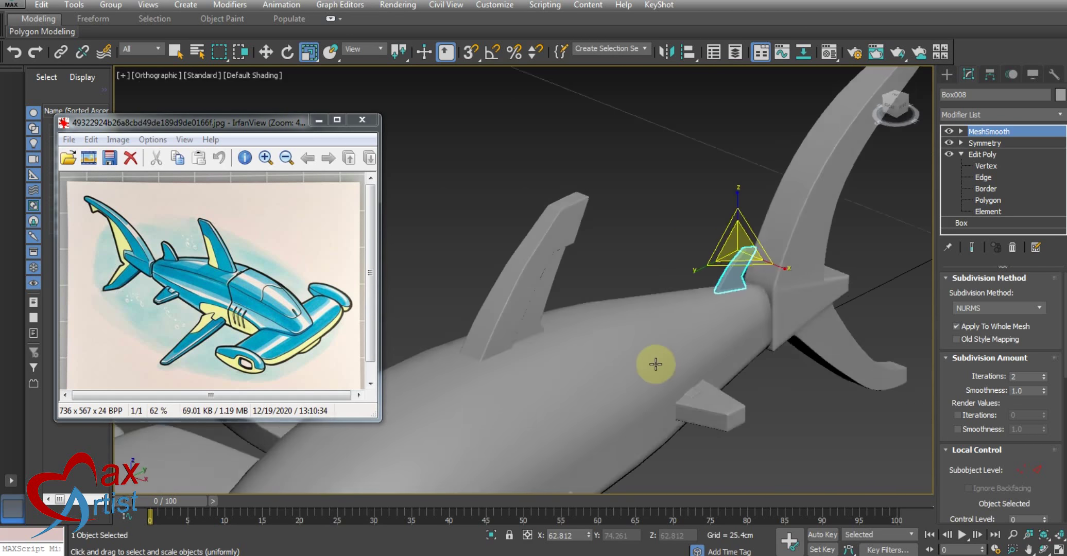
alt+middle_drag(588, 397, 617, 344)
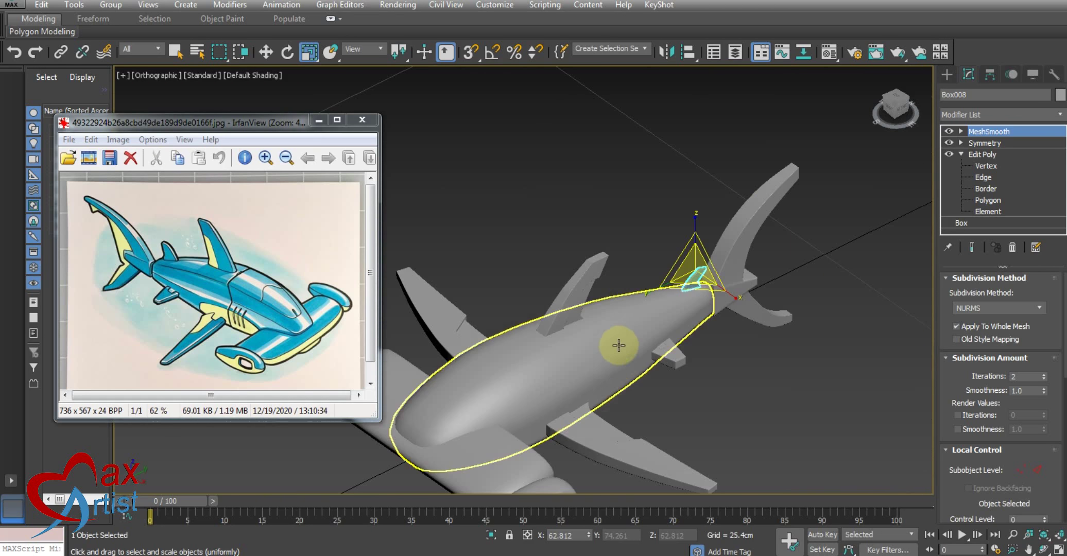
click(597, 366)
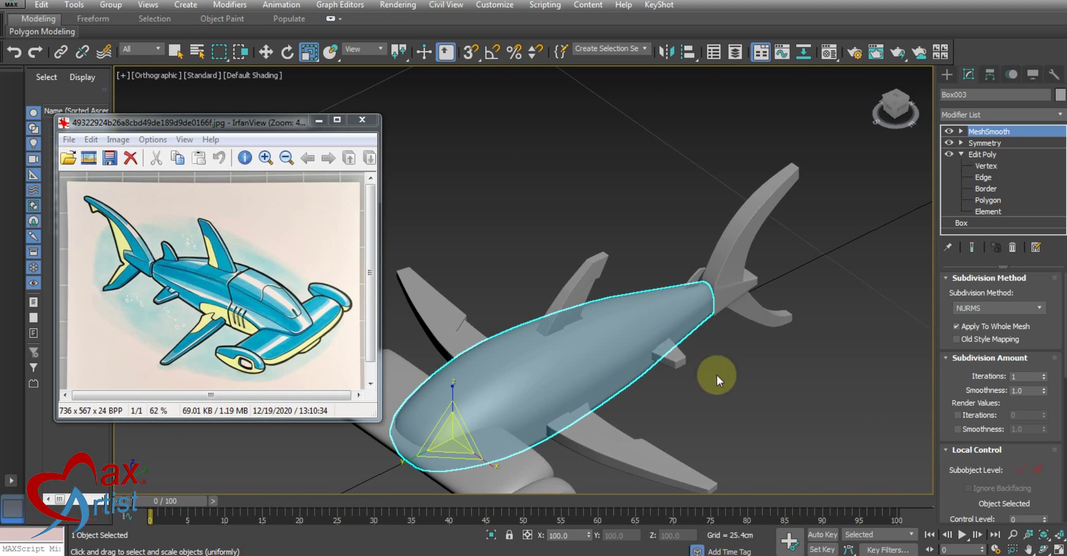
scroll(719, 360, up, 1)
key(w)
scroll(723, 343, up, 1)
scroll(699, 266, up, 2)
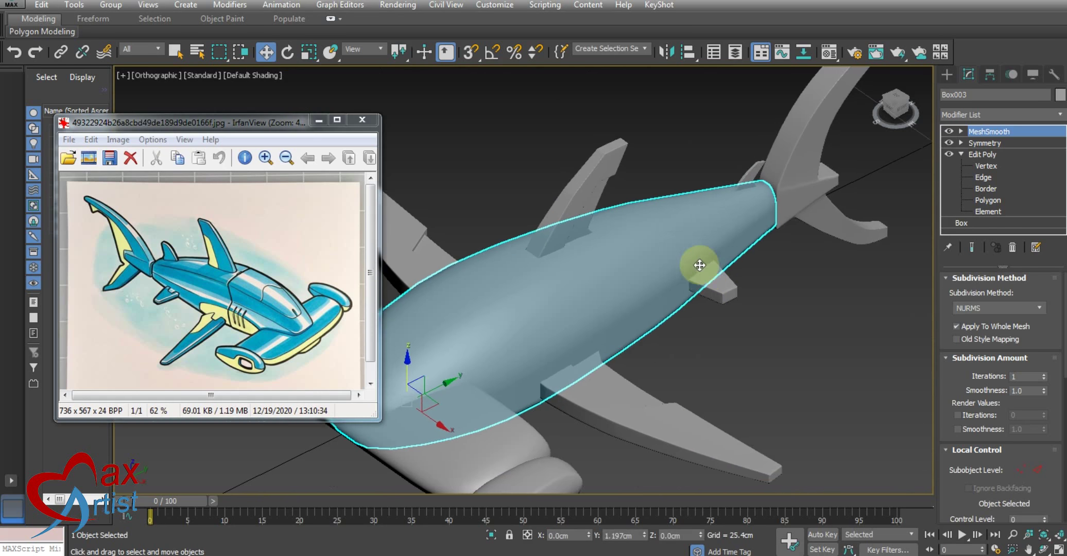
scroll(699, 266, down, 1)
scroll(704, 276, down, 1)
mouse_move(690, 279)
middle_down()
mouse_move(705, 251)
mouse_move(607, 268)
middle_up()
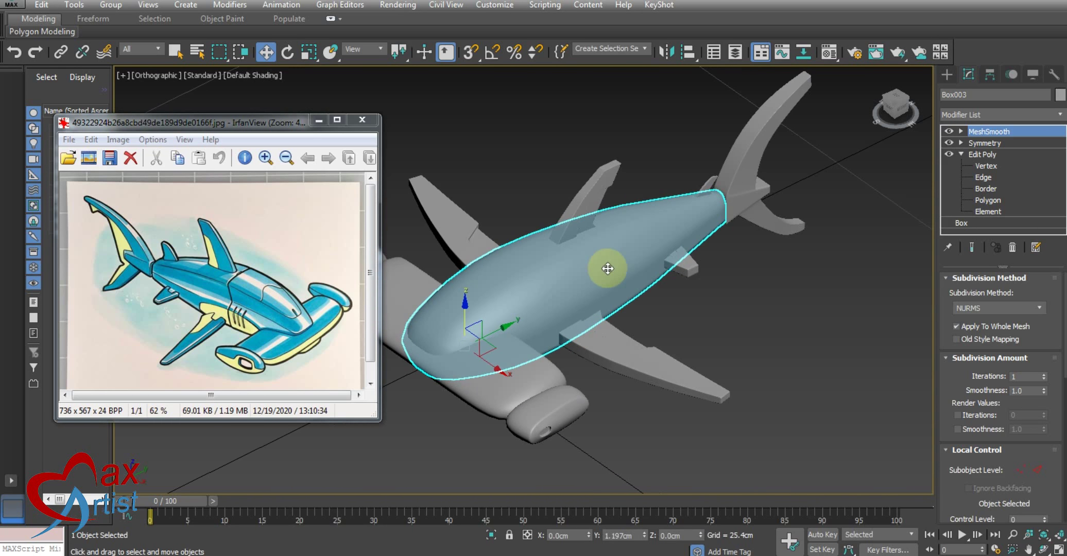